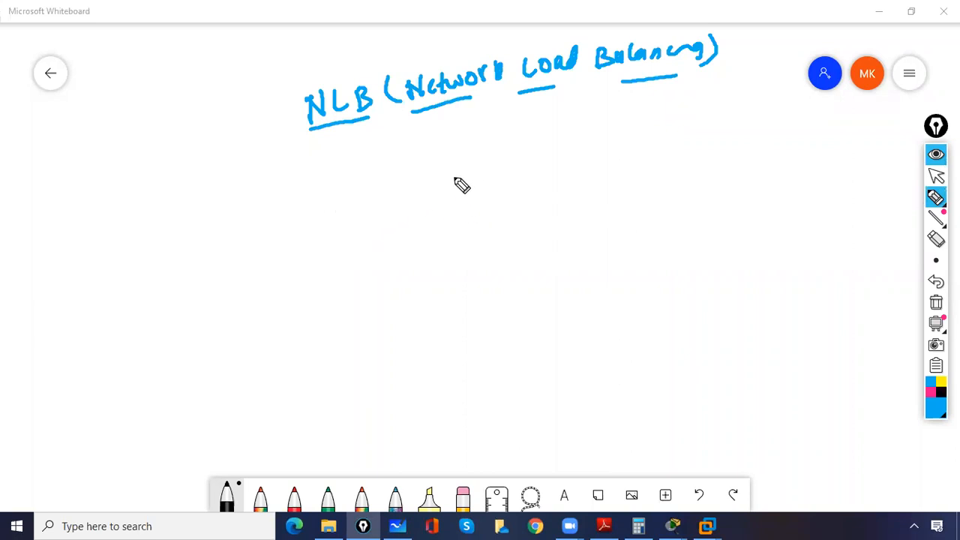
Step: Draw a server box below the NLB heading, titled Webserver and with the address 10.0.0.1 beneath it
{"action": "mouse_move", "coordinate": [453, 176]}
{"action": "left_mouse_down"}
{"action": "mouse_move", "coordinate": [511, 176]}
{"action": "mouse_move", "coordinate": [452, 219]}
{"action": "left_mouse_up"}
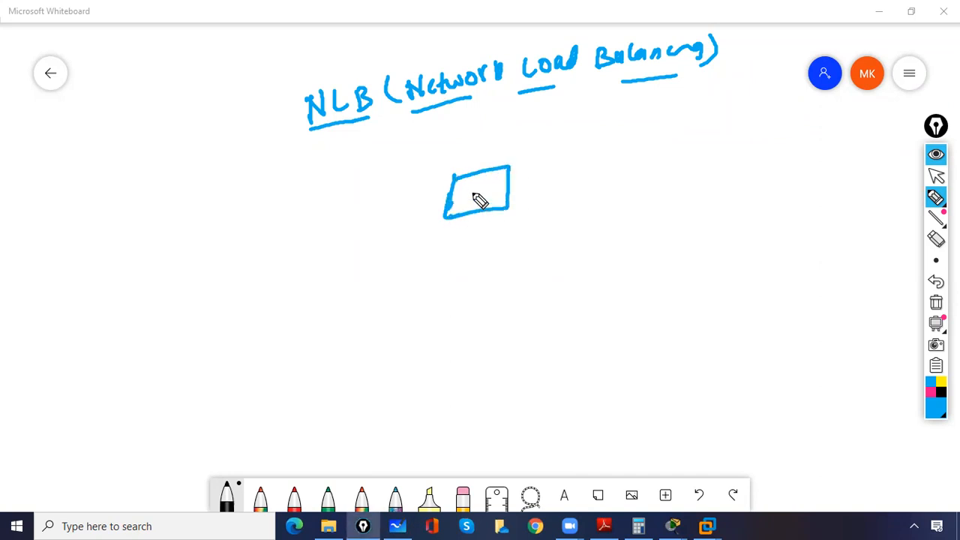
{"action": "mouse_move", "coordinate": [438, 155]}
{"action": "left_mouse_down"}
{"action": "mouse_move", "coordinate": [534, 155]}
{"action": "mouse_move", "coordinate": [534, 139]}
{"action": "left_mouse_up"}
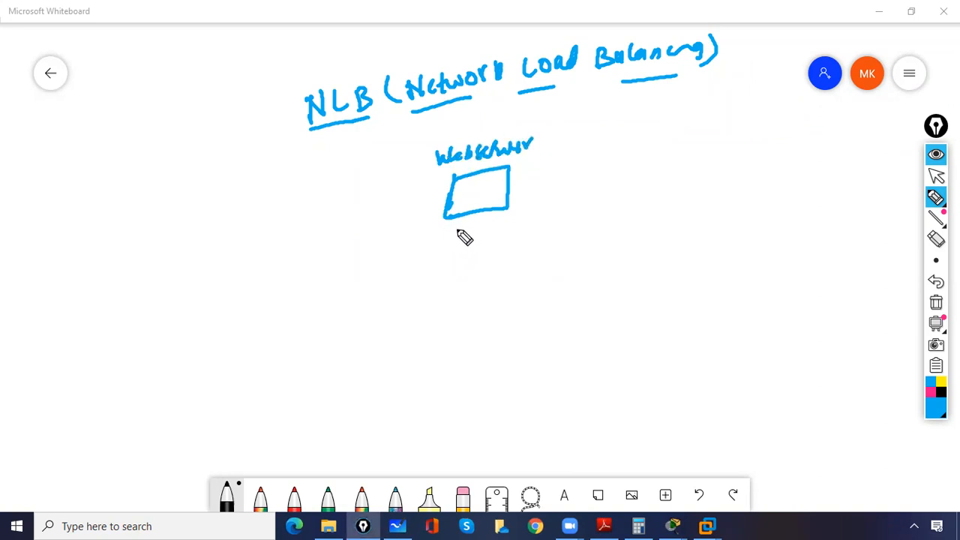
{"action": "mouse_move", "coordinate": [446, 226]}
{"action": "left_mouse_down"}
{"action": "mouse_move", "coordinate": [444, 240]}
{"action": "mouse_move", "coordinate": [460, 228]}
{"action": "mouse_move", "coordinate": [490, 229]}
{"action": "left_mouse_up"}
{"action": "left_click_drag", "start_coordinate": [501, 223], "coordinate": [525, 233]}
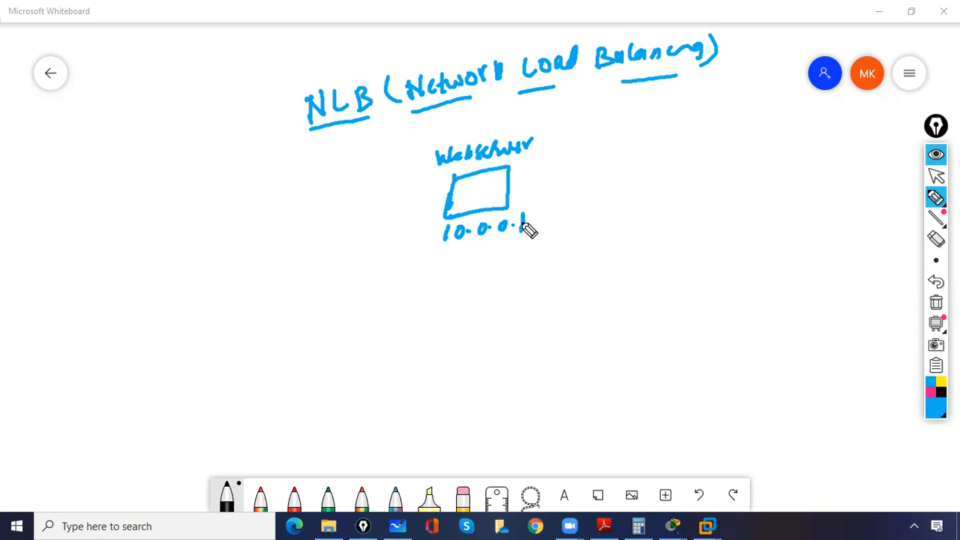
Step: Draw a client computer labelled User1 below and far left of the web server, and write MS.com beside the server
{"action": "mouse_move", "coordinate": [122, 409]}
{"action": "left_mouse_down"}
{"action": "mouse_move", "coordinate": [124, 390]}
{"action": "mouse_move", "coordinate": [128, 414]}
{"action": "mouse_move", "coordinate": [142, 405]}
{"action": "mouse_move", "coordinate": [132, 396]}
{"action": "left_mouse_up"}
{"action": "mouse_move", "coordinate": [116, 448]}
{"action": "left_mouse_down"}
{"action": "mouse_move", "coordinate": [123, 457]}
{"action": "mouse_move", "coordinate": [163, 436]}
{"action": "mouse_move", "coordinate": [171, 444]}
{"action": "left_mouse_up"}
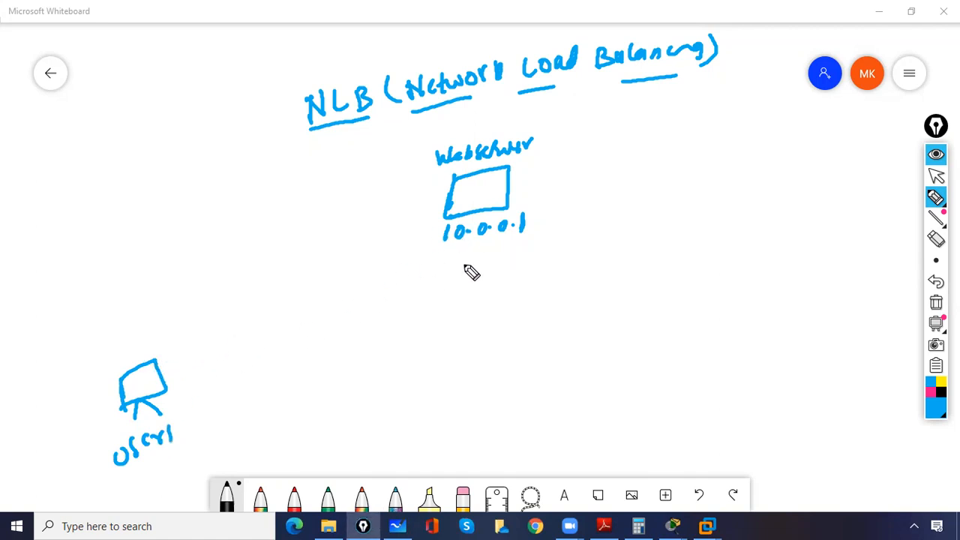
{"action": "left_click_drag", "start_coordinate": [532, 190], "coordinate": [572, 183]}
{"action": "left_click_drag", "start_coordinate": [572, 174], "coordinate": [604, 183]}
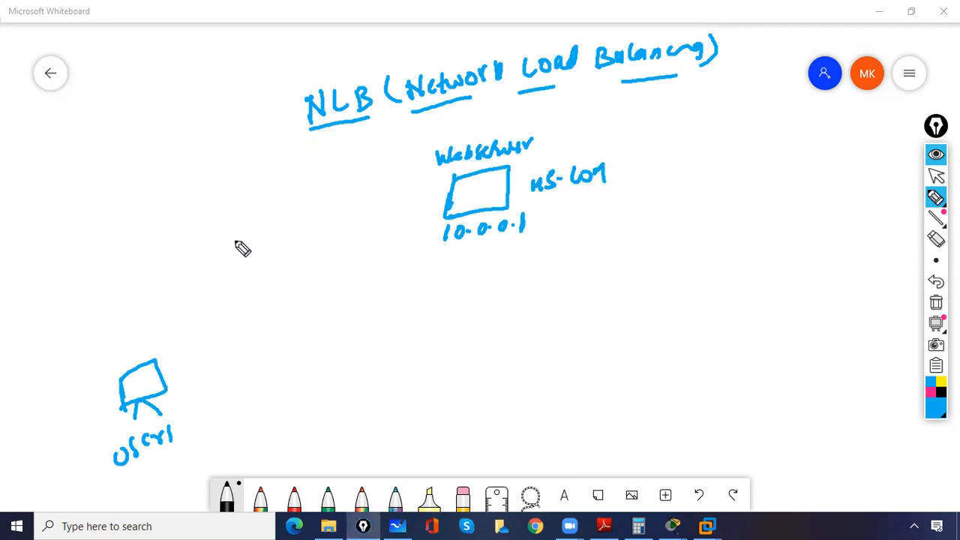
Step: Draw a DNS Server box connected by a line to User1, with the record MS.com and 10.0.0.1 beside it
{"action": "mouse_move", "coordinate": [230, 228]}
{"action": "left_mouse_down"}
{"action": "mouse_move", "coordinate": [238, 285]}
{"action": "mouse_move", "coordinate": [273, 227]}
{"action": "mouse_move", "coordinate": [239, 287]}
{"action": "left_mouse_up"}
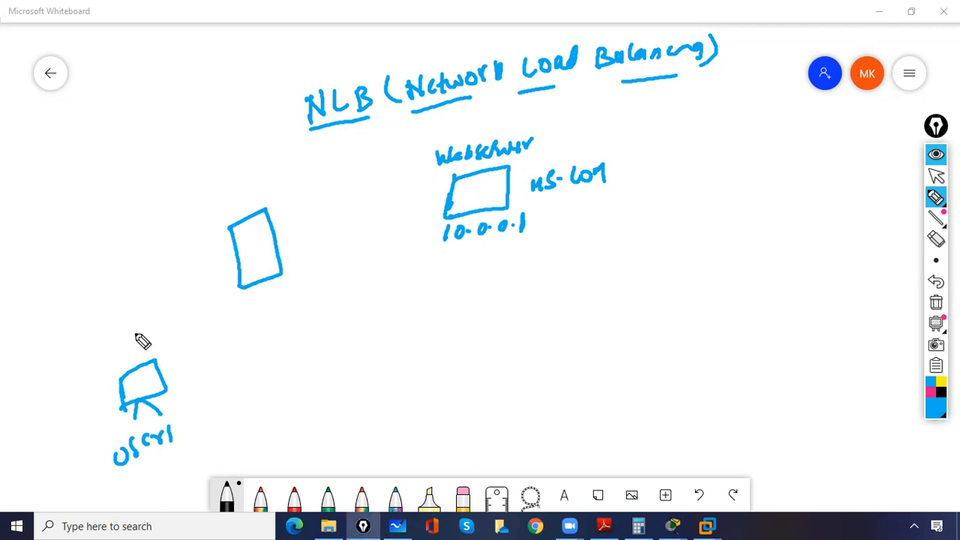
{"action": "left_click_drag", "start_coordinate": [134, 369], "coordinate": [235, 262]}
{"action": "mouse_move", "coordinate": [193, 190]}
{"action": "left_mouse_down"}
{"action": "mouse_move", "coordinate": [193, 209]}
{"action": "mouse_move", "coordinate": [220, 180]}
{"action": "mouse_move", "coordinate": [306, 172]}
{"action": "mouse_move", "coordinate": [308, 158]}
{"action": "left_mouse_up"}
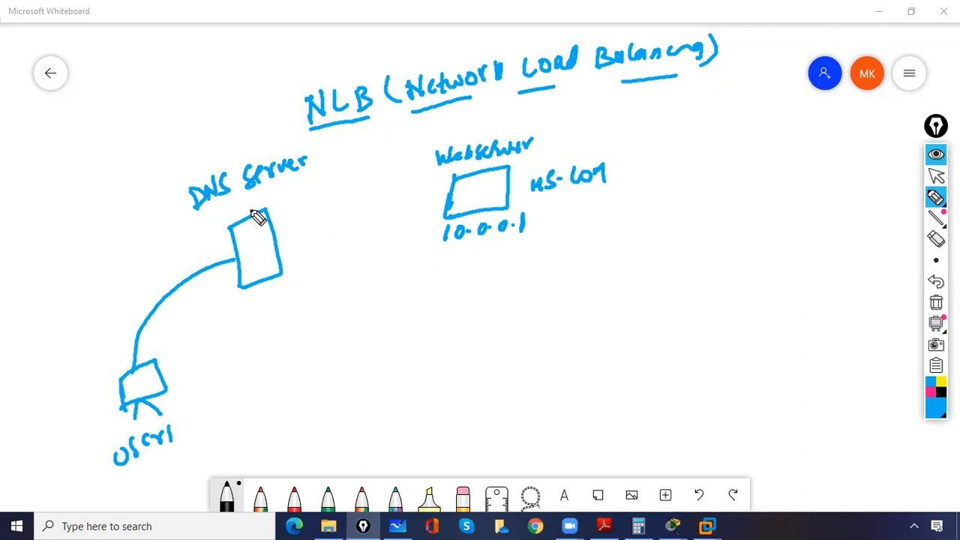
{"action": "mouse_move", "coordinate": [276, 192]}
{"action": "left_mouse_down"}
{"action": "mouse_move", "coordinate": [340, 187]}
{"action": "mouse_move", "coordinate": [342, 179]}
{"action": "left_mouse_up"}
{"action": "mouse_move", "coordinate": [289, 211]}
{"action": "left_mouse_down"}
{"action": "mouse_move", "coordinate": [308, 222]}
{"action": "mouse_move", "coordinate": [353, 205]}
{"action": "mouse_move", "coordinate": [360, 211]}
{"action": "left_mouse_up"}
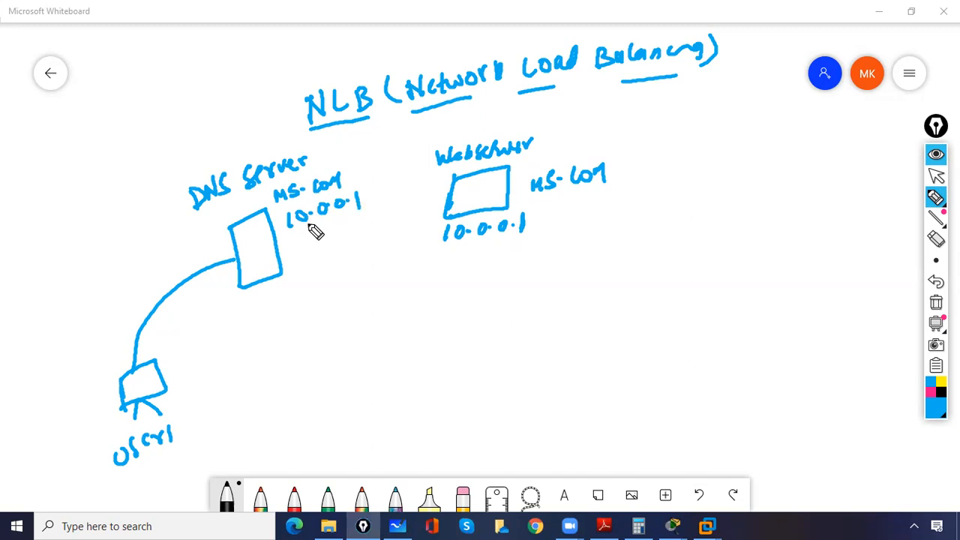
Step: Draw a return arrow from the DNS server to User1 labelled 10.0.0.1, and an arrow from User1 to the web server
{"action": "left_click_drag", "start_coordinate": [264, 285], "coordinate": [176, 379]}
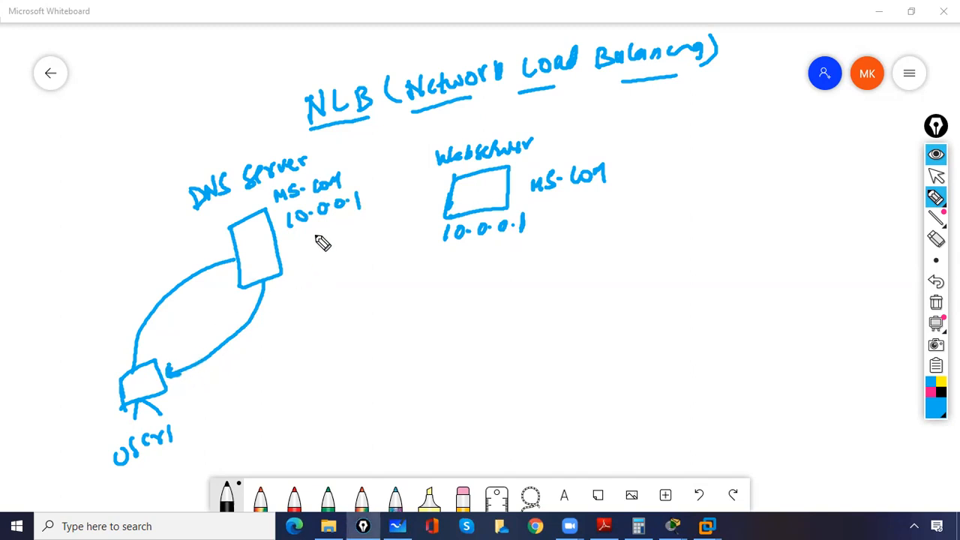
{"action": "mouse_move", "coordinate": [174, 346]}
{"action": "left_mouse_down"}
{"action": "mouse_move", "coordinate": [172, 358]}
{"action": "mouse_move", "coordinate": [220, 327]}
{"action": "mouse_move", "coordinate": [240, 332]}
{"action": "mouse_move", "coordinate": [234, 327]}
{"action": "left_mouse_up"}
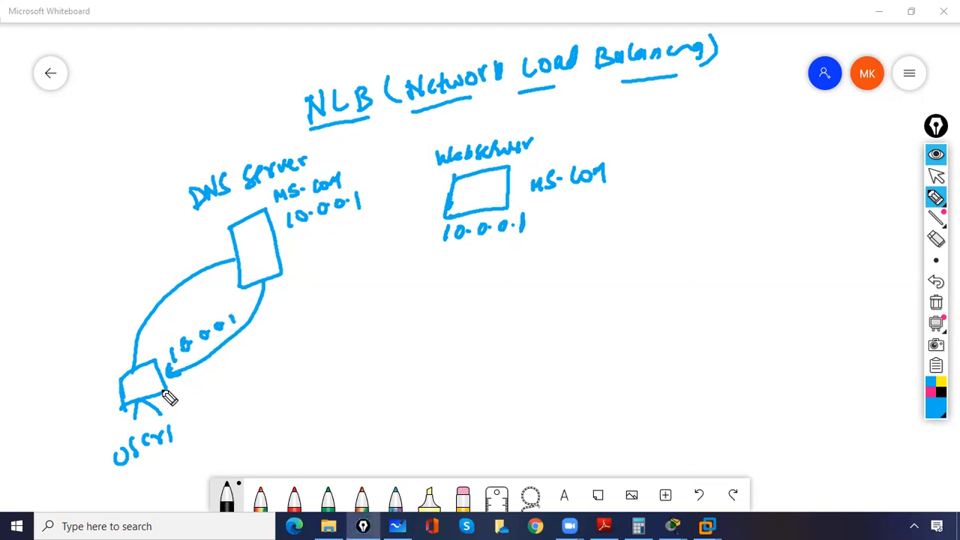
{"action": "mouse_move", "coordinate": [163, 397]}
{"action": "left_mouse_down"}
{"action": "mouse_move", "coordinate": [265, 399]}
{"action": "mouse_move", "coordinate": [450, 262]}
{"action": "left_mouse_up"}
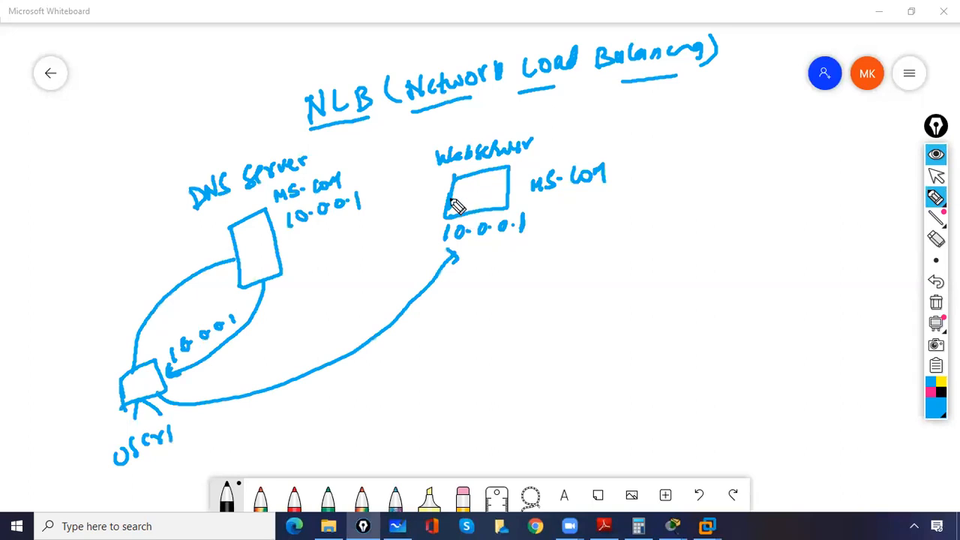
Step: Draw a second server box to the right of the first web server and title it Webserver
{"action": "left_click_drag", "start_coordinate": [405, 200], "coordinate": [433, 198]}
{"action": "left_click", "coordinate": [936, 239]}
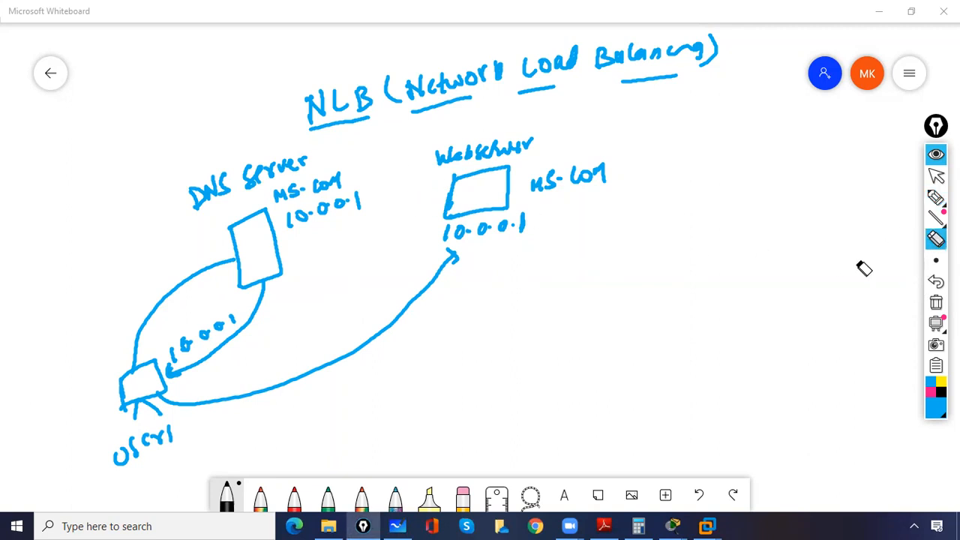
{"action": "left_click", "coordinate": [937, 197]}
{"action": "mouse_move", "coordinate": [655, 145]}
{"action": "left_mouse_down"}
{"action": "mouse_move", "coordinate": [651, 189]}
{"action": "mouse_move", "coordinate": [657, 141]}
{"action": "mouse_move", "coordinate": [736, 162]}
{"action": "mouse_move", "coordinate": [649, 197]}
{"action": "left_mouse_up"}
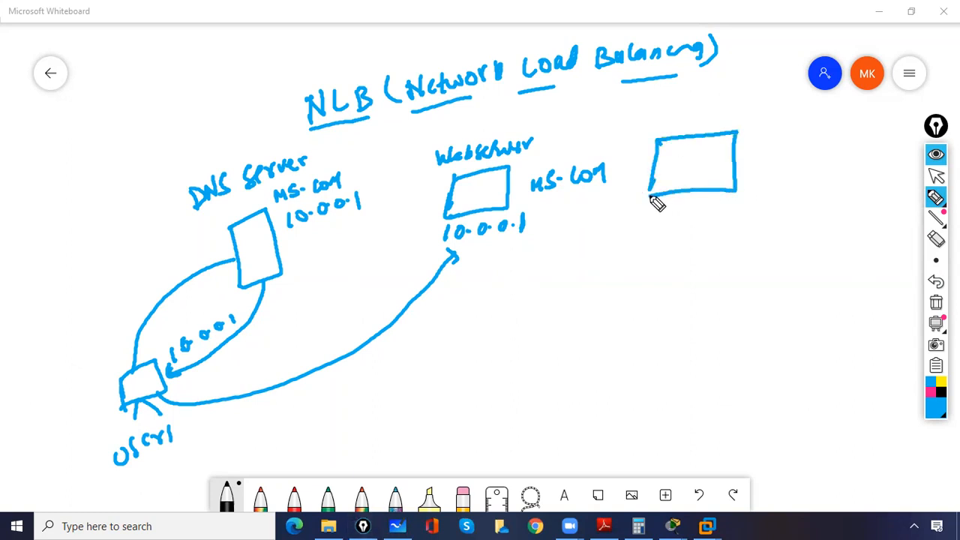
{"action": "mouse_move", "coordinate": [650, 116]}
{"action": "left_mouse_down"}
{"action": "mouse_move", "coordinate": [652, 124]}
{"action": "mouse_move", "coordinate": [709, 109]}
{"action": "mouse_move", "coordinate": [748, 116]}
{"action": "mouse_move", "coordinate": [752, 103]}
{"action": "left_mouse_up"}
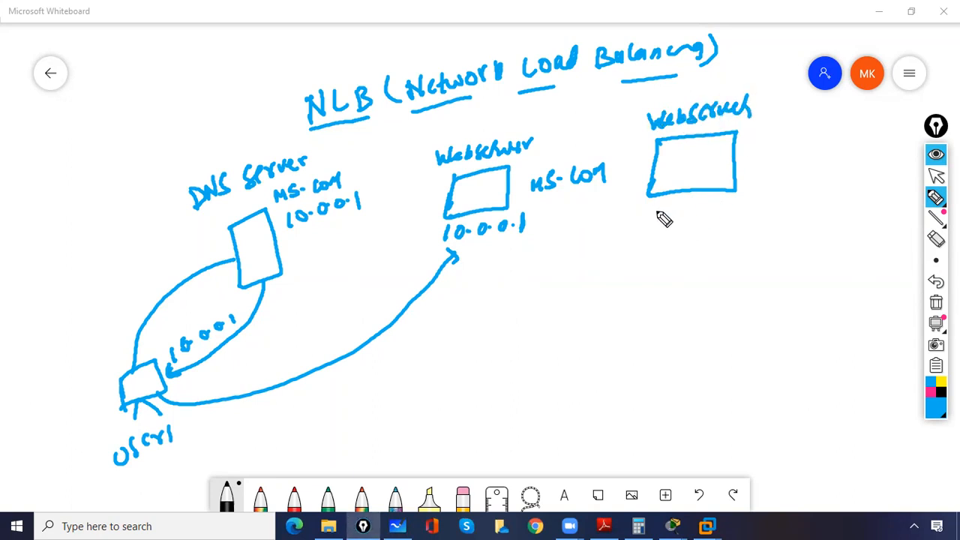
Step: Write the address 10.0.0.2 beneath the second web server and MS.com beside it
{"action": "mouse_move", "coordinate": [656, 210]}
{"action": "left_mouse_down"}
{"action": "mouse_move", "coordinate": [653, 224]}
{"action": "mouse_move", "coordinate": [674, 216]}
{"action": "left_mouse_up"}
{"action": "left_click_drag", "start_coordinate": [684, 210], "coordinate": [717, 214]}
{"action": "left_click_drag", "start_coordinate": [723, 207], "coordinate": [739, 213]}
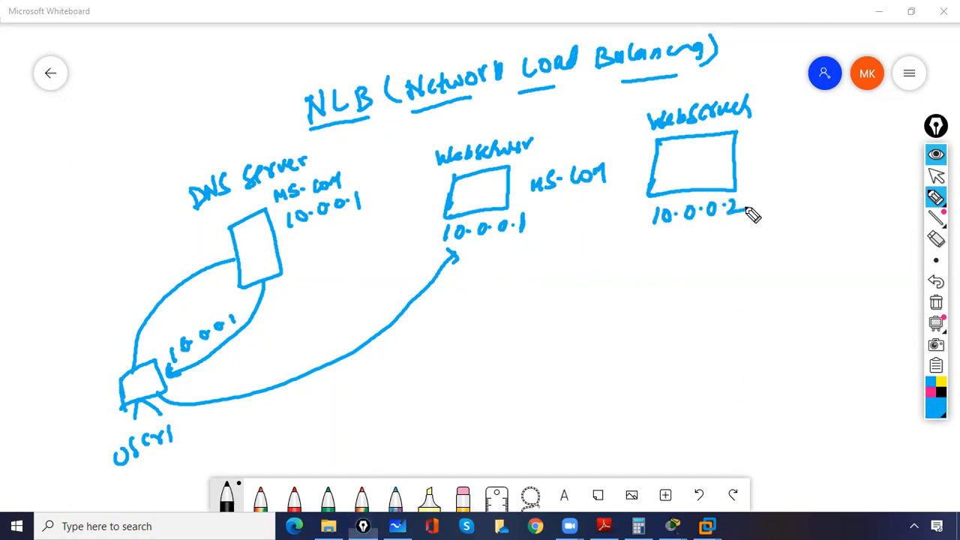
{"action": "left_click_drag", "start_coordinate": [751, 171], "coordinate": [767, 171]}
{"action": "left_click_drag", "start_coordinate": [780, 162], "coordinate": [822, 158]}
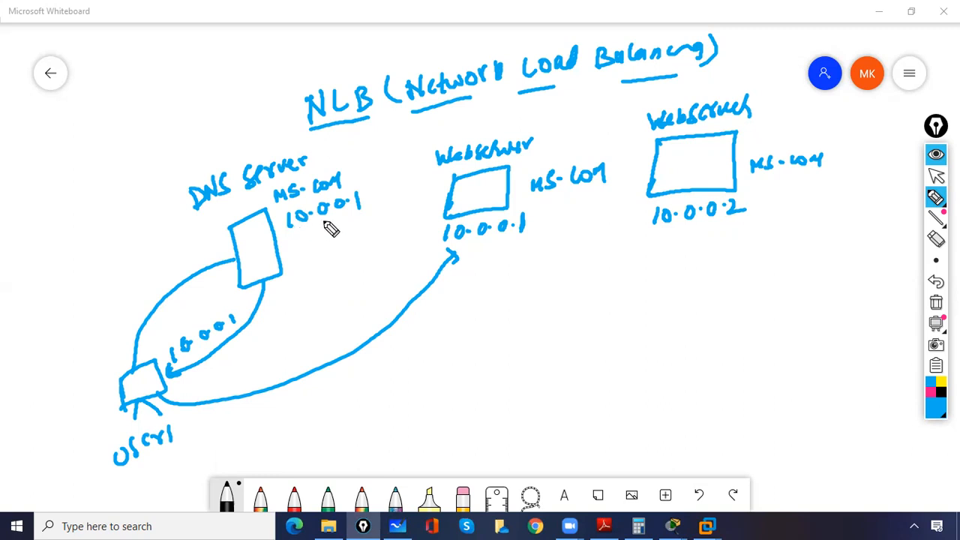
Step: Add 10.0.0.2 below the 10.0.0.1 record beside the DNS server
{"action": "mouse_move", "coordinate": [299, 240]}
{"action": "left_mouse_down"}
{"action": "mouse_move", "coordinate": [299, 257]}
{"action": "mouse_move", "coordinate": [311, 246]}
{"action": "mouse_move", "coordinate": [335, 247]}
{"action": "mouse_move", "coordinate": [332, 233]}
{"action": "mouse_move", "coordinate": [384, 225]}
{"action": "left_mouse_up"}
{"action": "left_click", "coordinate": [324, 247]}
{"action": "left_click", "coordinate": [344, 234]}
Step: Draw a second client computer to the right of User1 and label it User2
{"action": "left_click_drag", "start_coordinate": [232, 427], "coordinate": [241, 440]}
{"action": "mouse_move", "coordinate": [233, 426]}
{"action": "left_mouse_down"}
{"action": "mouse_move", "coordinate": [242, 417]}
{"action": "mouse_move", "coordinate": [250, 447]}
{"action": "left_mouse_up"}
{"action": "mouse_move", "coordinate": [257, 438]}
{"action": "left_mouse_down"}
{"action": "mouse_move", "coordinate": [273, 454]}
{"action": "mouse_move", "coordinate": [282, 441]}
{"action": "left_mouse_up"}
{"action": "mouse_move", "coordinate": [283, 442]}
{"action": "left_mouse_down"}
{"action": "mouse_move", "coordinate": [274, 460]}
{"action": "mouse_move", "coordinate": [295, 450]}
{"action": "left_mouse_up"}
{"action": "left_click_drag", "start_coordinate": [297, 457], "coordinate": [334, 438]}
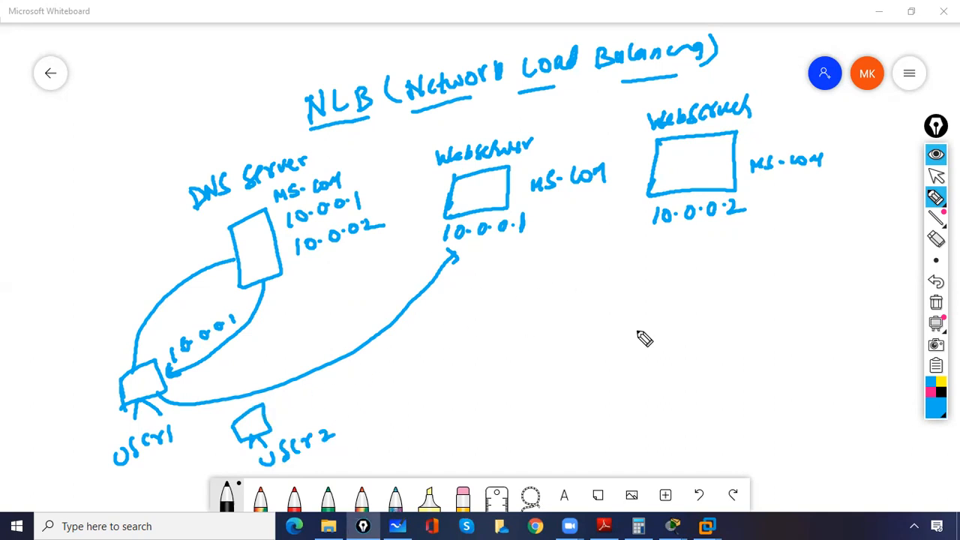
Step: Draw pink arrows from User2 to the DNS server, back to User2, and from User2 to the second web server
{"action": "left_click", "coordinate": [931, 395]}
{"action": "mouse_move", "coordinate": [255, 407]}
{"action": "left_mouse_down"}
{"action": "mouse_move", "coordinate": [268, 396]}
{"action": "mouse_move", "coordinate": [301, 270]}
{"action": "left_mouse_up"}
{"action": "left_click_drag", "start_coordinate": [291, 282], "coordinate": [309, 279]}
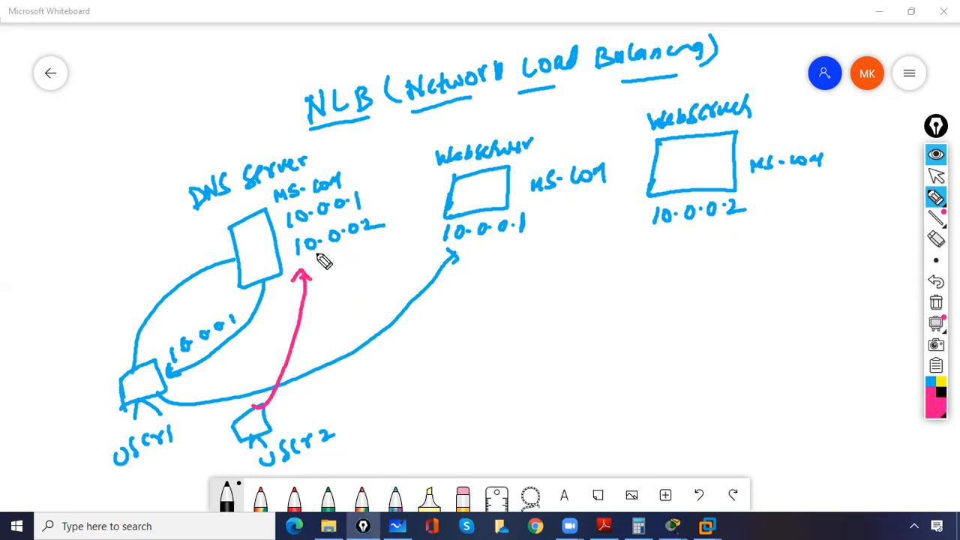
{"action": "mouse_move", "coordinate": [279, 264]}
{"action": "left_mouse_down"}
{"action": "mouse_move", "coordinate": [266, 273]}
{"action": "mouse_move", "coordinate": [230, 421]}
{"action": "mouse_move", "coordinate": [241, 413]}
{"action": "mouse_move", "coordinate": [285, 435]}
{"action": "mouse_move", "coordinate": [565, 332]}
{"action": "mouse_move", "coordinate": [666, 269]}
{"action": "left_mouse_up"}
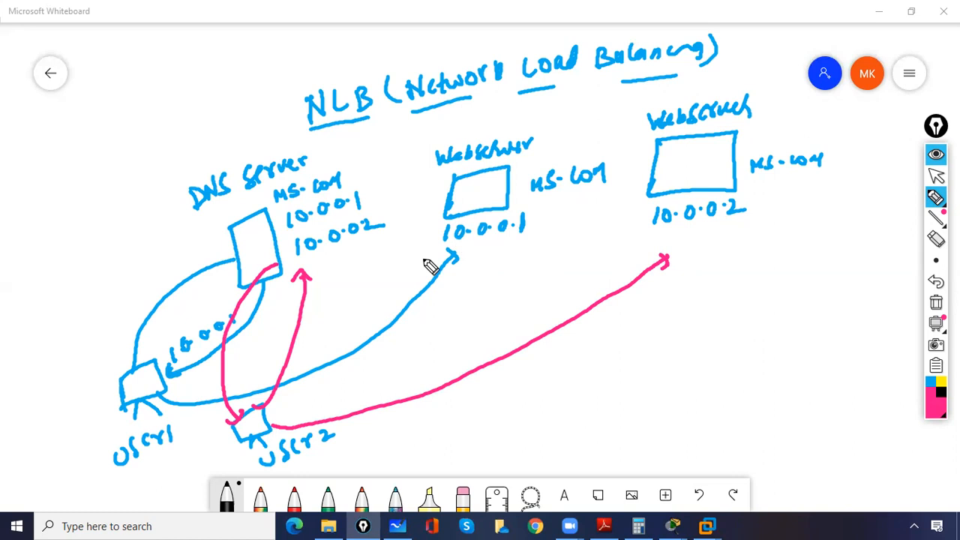
Step: Draw a User3 computer with 10.0.0.1 beneath it, and tick the 10.0.0.1 record beside the DNS server
{"action": "mouse_move", "coordinate": [384, 376]}
{"action": "left_mouse_down"}
{"action": "mouse_move", "coordinate": [379, 397]}
{"action": "mouse_move", "coordinate": [403, 407]}
{"action": "left_mouse_up"}
{"action": "mouse_move", "coordinate": [379, 441]}
{"action": "left_mouse_down"}
{"action": "mouse_move", "coordinate": [378, 450]}
{"action": "mouse_move", "coordinate": [401, 455]}
{"action": "mouse_move", "coordinate": [438, 442]}
{"action": "left_mouse_up"}
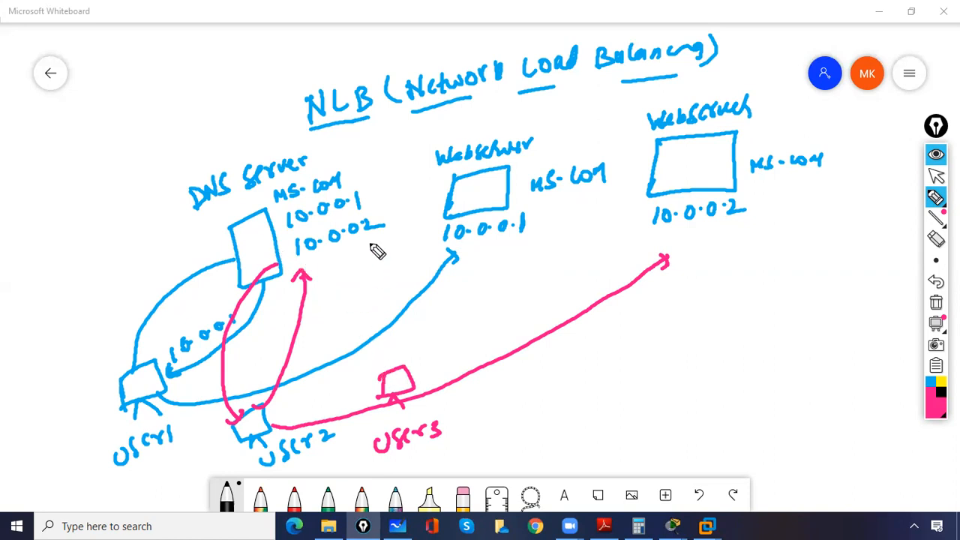
{"action": "left_click_drag", "start_coordinate": [369, 192], "coordinate": [388, 183]}
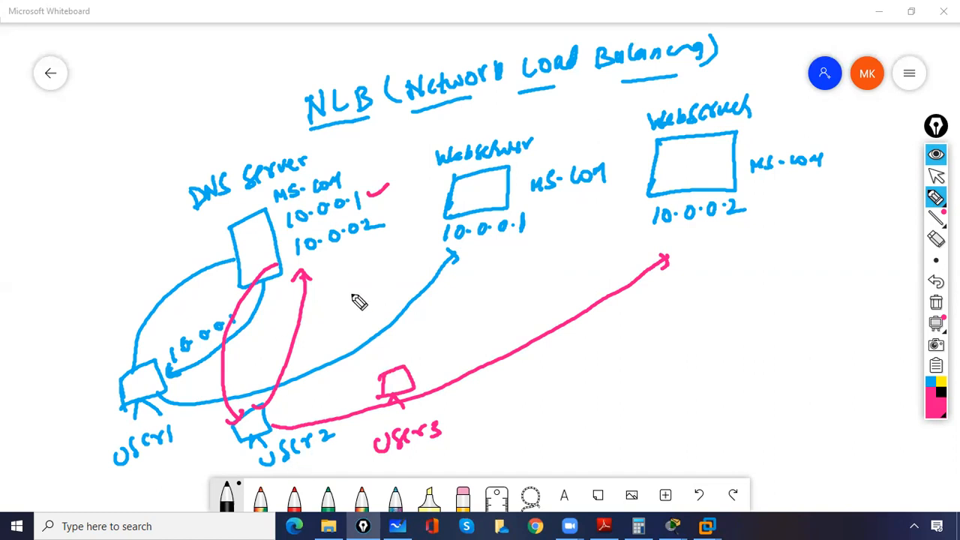
{"action": "left_click", "coordinate": [417, 460]}
{"action": "mouse_move", "coordinate": [411, 455]}
{"action": "left_mouse_down"}
{"action": "mouse_move", "coordinate": [411, 466]}
{"action": "mouse_move", "coordinate": [470, 435]}
{"action": "mouse_move", "coordinate": [489, 441]}
{"action": "left_mouse_up"}
{"action": "left_click", "coordinate": [435, 455]}
{"action": "left_click", "coordinate": [458, 448]}
{"action": "left_click", "coordinate": [481, 432]}
Step: Draw a User4 computer to the right of User3 with the address 10.0.0.2 beneath it
{"action": "mouse_move", "coordinate": [531, 367]}
{"action": "left_mouse_down"}
{"action": "mouse_move", "coordinate": [529, 396]}
{"action": "mouse_move", "coordinate": [541, 400]}
{"action": "left_mouse_up"}
{"action": "mouse_move", "coordinate": [545, 393]}
{"action": "left_mouse_down"}
{"action": "mouse_move", "coordinate": [559, 414]}
{"action": "mouse_move", "coordinate": [578, 411]}
{"action": "left_mouse_up"}
{"action": "left_click_drag", "start_coordinate": [579, 414], "coordinate": [598, 414]}
{"action": "left_click_drag", "start_coordinate": [548, 444], "coordinate": [548, 457]}
{"action": "mouse_move", "coordinate": [556, 447]}
{"action": "left_mouse_down"}
{"action": "mouse_move", "coordinate": [557, 458]}
{"action": "mouse_move", "coordinate": [634, 429]}
{"action": "left_mouse_up"}
{"action": "left_click", "coordinate": [570, 449]}
{"action": "left_click", "coordinate": [591, 443]}
{"action": "left_click", "coordinate": [615, 437]}
Step: Draw two more client computers to the right of User4, with 10.0.0.1 under the first and 10.0.0.2 under the second
{"action": "mouse_move", "coordinate": [658, 369]}
{"action": "left_mouse_down"}
{"action": "mouse_move", "coordinate": [675, 353]}
{"action": "mouse_move", "coordinate": [678, 368]}
{"action": "left_mouse_up"}
{"action": "mouse_move", "coordinate": [668, 367]}
{"action": "left_mouse_down"}
{"action": "mouse_move", "coordinate": [662, 422]}
{"action": "mouse_move", "coordinate": [676, 409]}
{"action": "mouse_move", "coordinate": [726, 403]}
{"action": "left_mouse_up"}
{"action": "left_click", "coordinate": [683, 411]}
{"action": "left_click", "coordinate": [701, 408]}
{"action": "left_click", "coordinate": [718, 405]}
{"action": "mouse_move", "coordinate": [765, 329]}
{"action": "left_mouse_down"}
{"action": "mouse_move", "coordinate": [782, 342]}
{"action": "mouse_move", "coordinate": [762, 396]}
{"action": "mouse_move", "coordinate": [834, 372]}
{"action": "left_mouse_up"}
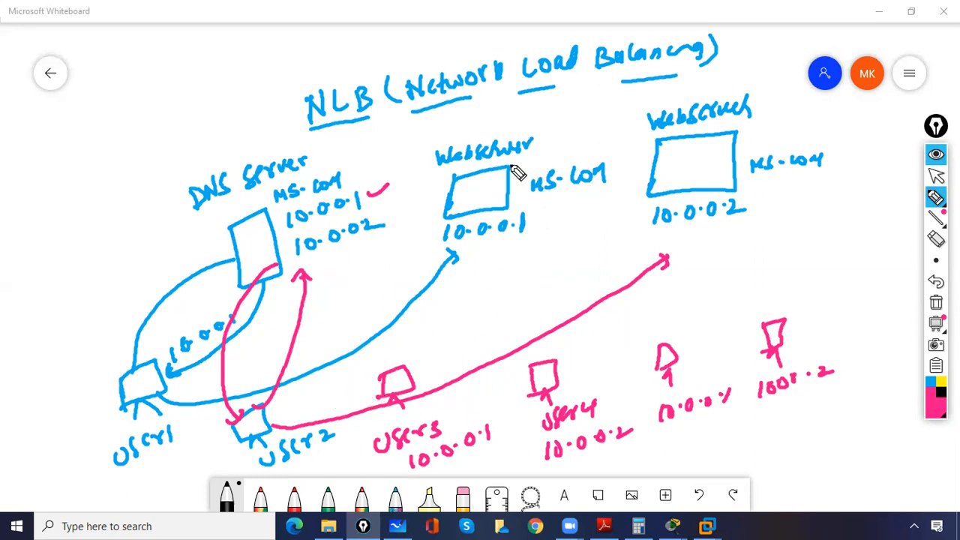
Step: Cross out the first web server, write 10.0.0.1 under User1, and underline the address under each 10.0.0.1 client
{"action": "left_click_drag", "start_coordinate": [514, 159], "coordinate": [435, 227]}
{"action": "left_click_drag", "start_coordinate": [447, 165], "coordinate": [509, 212]}
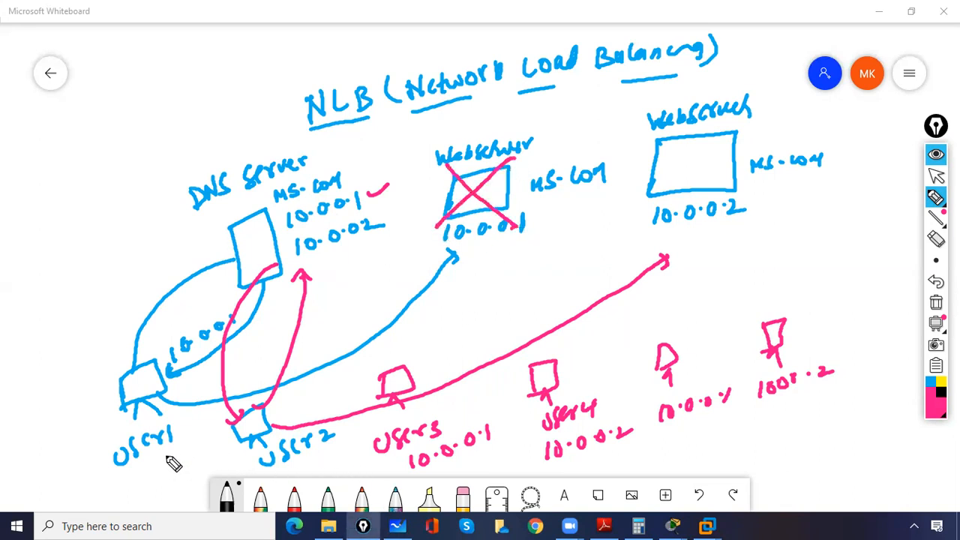
{"action": "mouse_move", "coordinate": [164, 492]}
{"action": "left_mouse_down"}
{"action": "mouse_move", "coordinate": [213, 456]}
{"action": "mouse_move", "coordinate": [218, 465]}
{"action": "left_mouse_up"}
{"action": "mouse_move", "coordinate": [393, 454]}
{"action": "left_mouse_down"}
{"action": "mouse_move", "coordinate": [441, 445]}
{"action": "mouse_move", "coordinate": [490, 454]}
{"action": "left_mouse_up"}
{"action": "left_click_drag", "start_coordinate": [150, 507], "coordinate": [222, 468]}
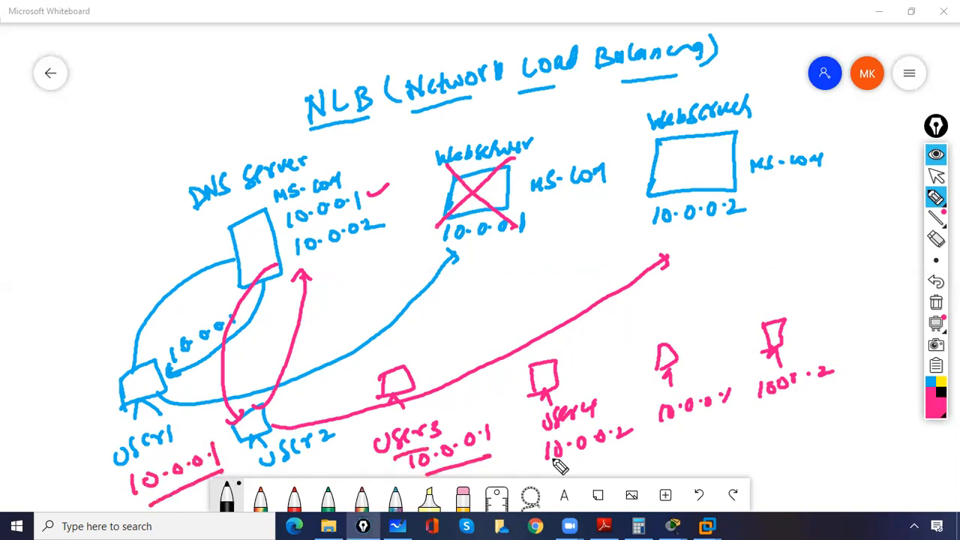
{"action": "left_click_drag", "start_coordinate": [670, 435], "coordinate": [727, 421]}
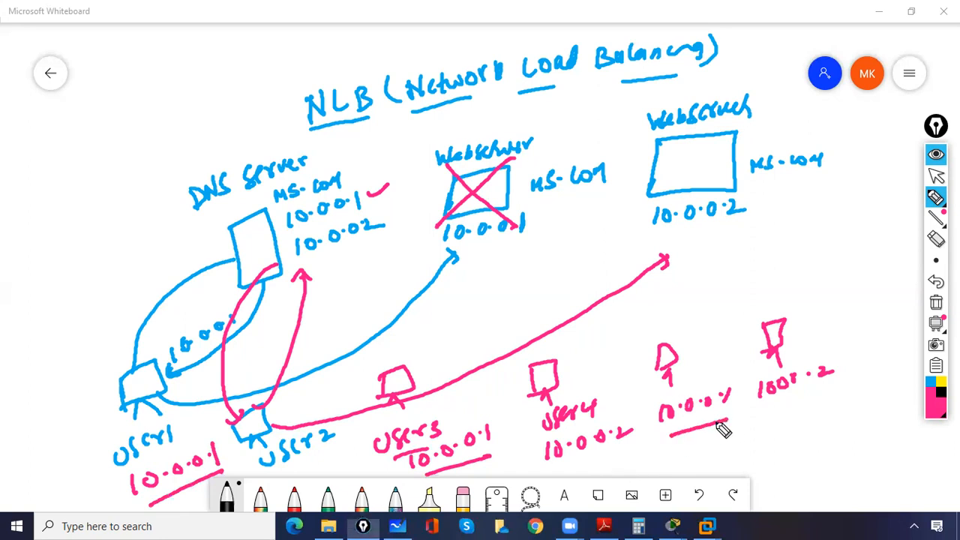
Step: Cross out User1, User3 and the unnamed client that has the address 10.0.0.1
{"action": "left_click_drag", "start_coordinate": [164, 353], "coordinate": [120, 469]}
{"action": "left_click_drag", "start_coordinate": [111, 367], "coordinate": [208, 428]}
{"action": "left_click_drag", "start_coordinate": [467, 362], "coordinate": [404, 464]}
{"action": "left_click_drag", "start_coordinate": [377, 392], "coordinate": [529, 429]}
{"action": "left_click_drag", "start_coordinate": [725, 345], "coordinate": [662, 426]}
{"action": "left_click_drag", "start_coordinate": [678, 349], "coordinate": [731, 411]}
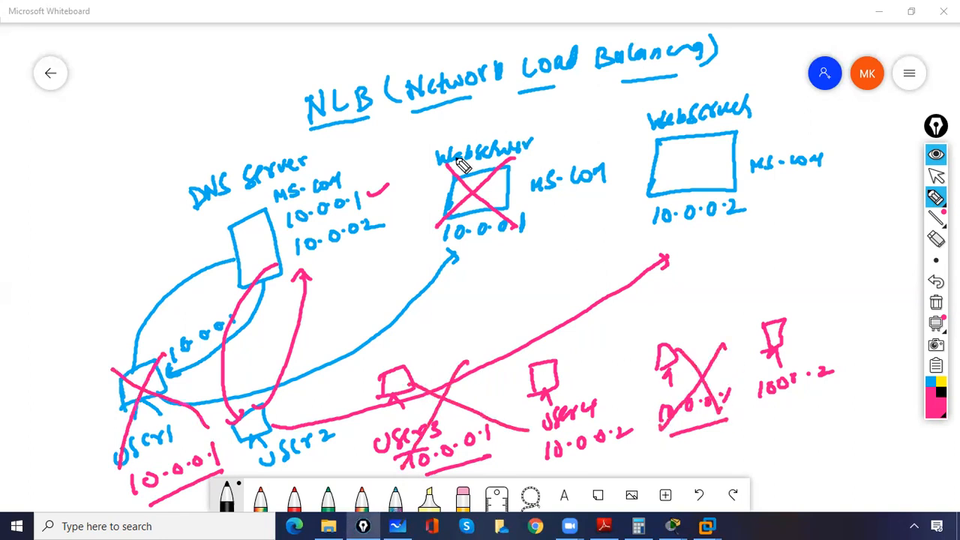
Step: Underline the addresses of both web servers and the DNS Server title
{"action": "left_click_drag", "start_coordinate": [440, 240], "coordinate": [507, 235]}
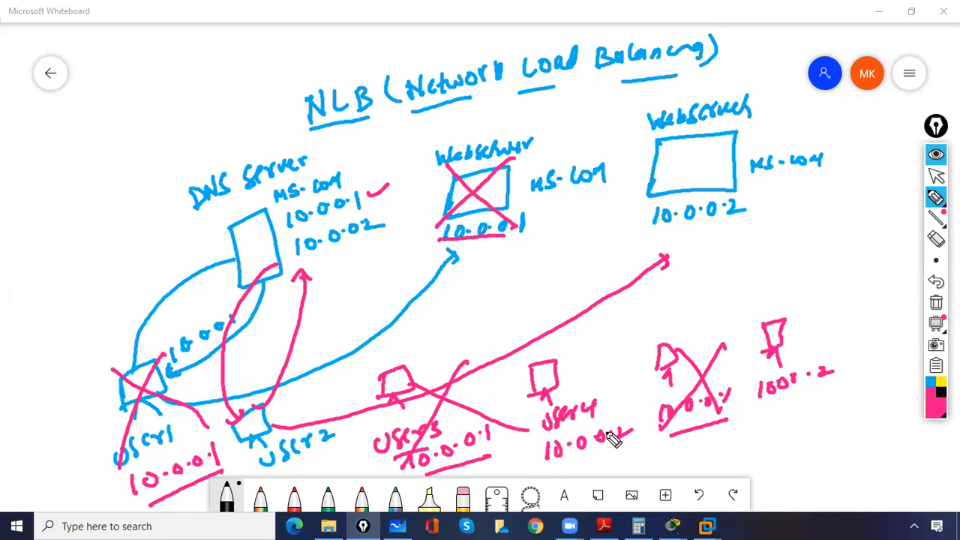
{"action": "left_click", "coordinate": [761, 298]}
{"action": "left_click_drag", "start_coordinate": [653, 233], "coordinate": [733, 222]}
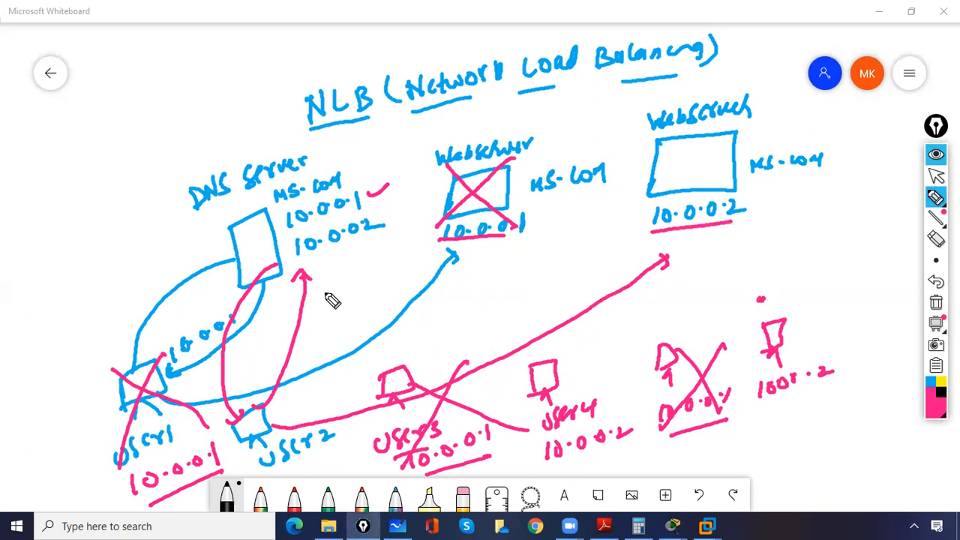
{"action": "left_click_drag", "start_coordinate": [198, 210], "coordinate": [306, 177]}
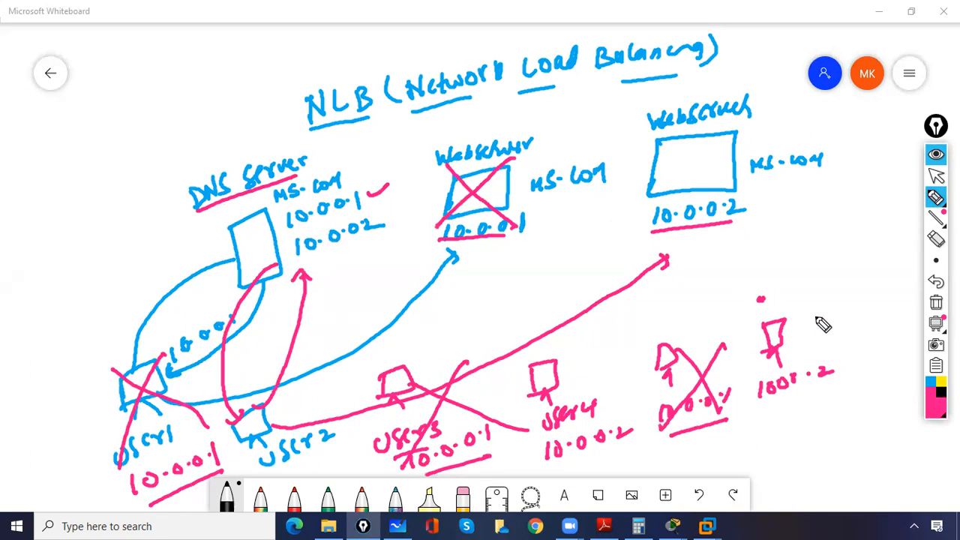
Step: Draw another client labelled 10.0.0.1, link it to the first web server's circled address, and point an arrow at DNS Server
{"action": "mouse_move", "coordinate": [833, 317]}
{"action": "left_mouse_down"}
{"action": "mouse_move", "coordinate": [834, 337]}
{"action": "mouse_move", "coordinate": [860, 340]}
{"action": "left_mouse_up"}
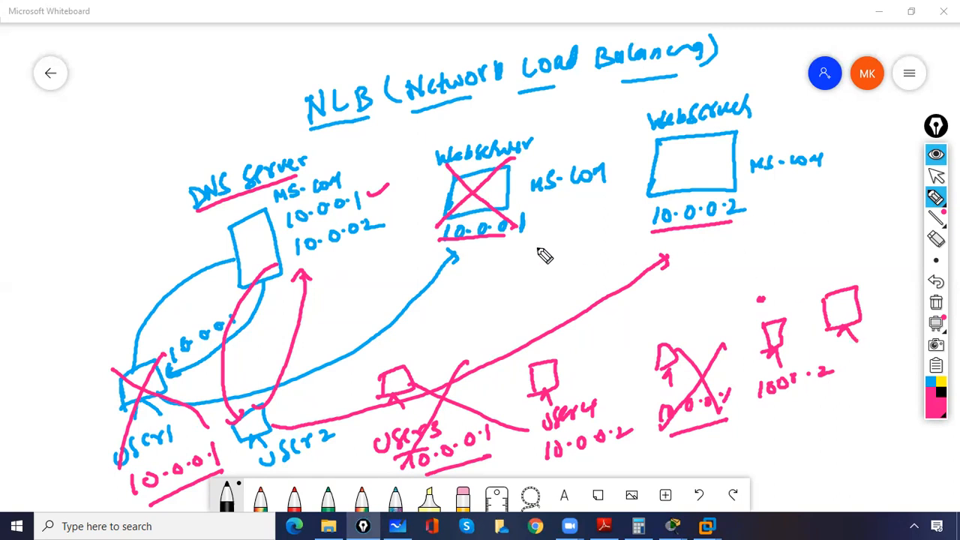
{"action": "mouse_move", "coordinate": [477, 231]}
{"action": "left_mouse_down"}
{"action": "mouse_move", "coordinate": [472, 263]}
{"action": "mouse_move", "coordinate": [463, 248]}
{"action": "mouse_move", "coordinate": [564, 231]}
{"action": "mouse_move", "coordinate": [826, 291]}
{"action": "left_mouse_up"}
{"action": "mouse_move", "coordinate": [831, 257]}
{"action": "left_mouse_down"}
{"action": "mouse_move", "coordinate": [831, 274]}
{"action": "mouse_move", "coordinate": [884, 259]}
{"action": "mouse_move", "coordinate": [898, 270]}
{"action": "mouse_move", "coordinate": [829, 288]}
{"action": "left_mouse_up"}
{"action": "mouse_move", "coordinate": [201, 123]}
{"action": "left_mouse_down"}
{"action": "mouse_move", "coordinate": [218, 155]}
{"action": "mouse_move", "coordinate": [223, 141]}
{"action": "left_mouse_up"}
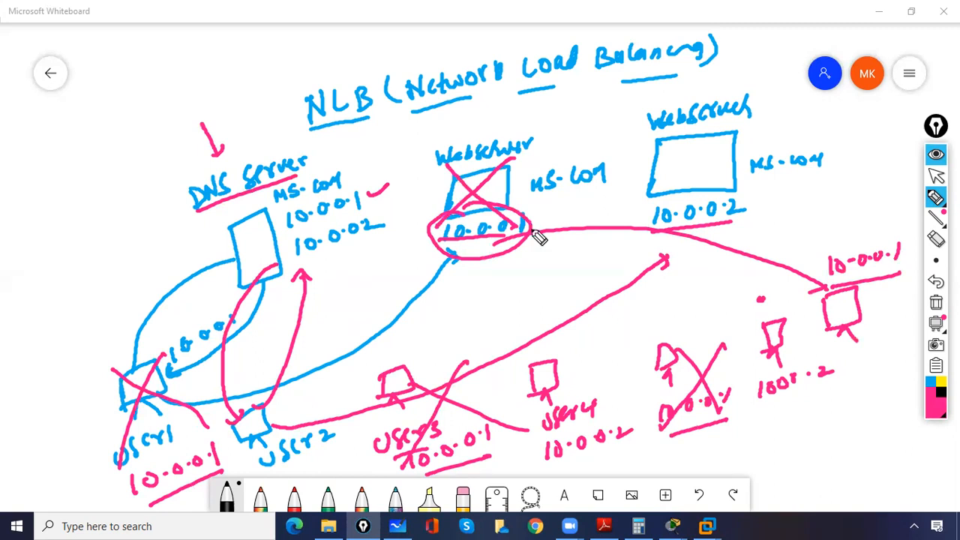
Step: Erase the cross, circle and underline on the first web server and the pink line leading to the newest client
{"action": "left_click", "coordinate": [935, 239]}
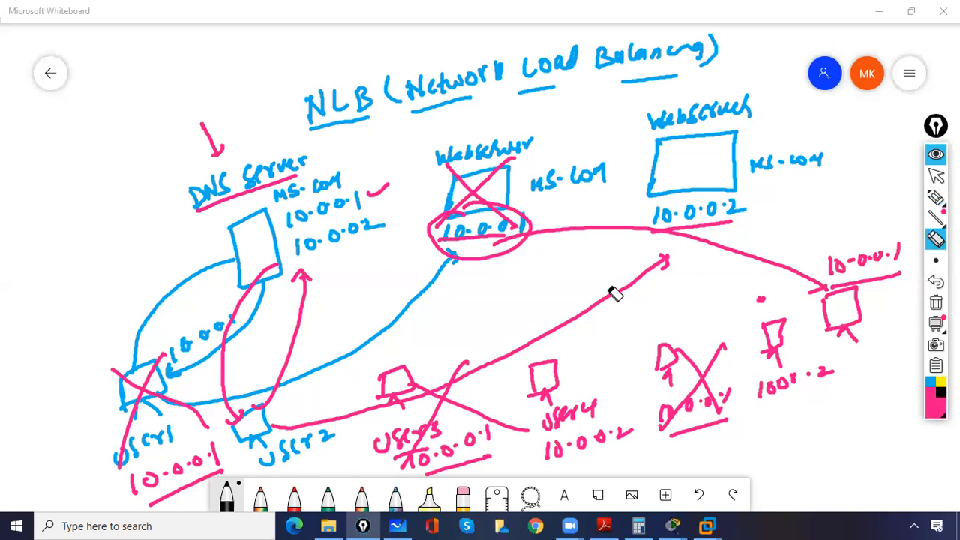
{"action": "mouse_move", "coordinate": [555, 233]}
{"action": "left_mouse_down"}
{"action": "mouse_move", "coordinate": [525, 247]}
{"action": "mouse_move", "coordinate": [481, 198]}
{"action": "left_mouse_up"}
{"action": "left_click_drag", "start_coordinate": [501, 243], "coordinate": [500, 242]}
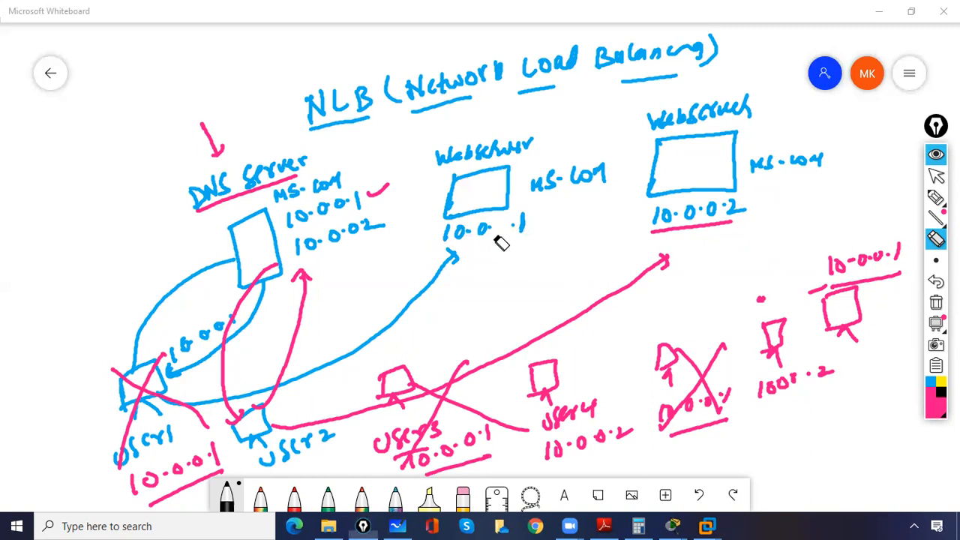
Step: Erase the pink arrows between DNS Server and User2 and the crosses on User1, User3 and the unnamed 10.0.0.1 client
{"action": "left_click_drag", "start_coordinate": [322, 321], "coordinate": [304, 317]}
{"action": "left_click_drag", "start_coordinate": [306, 280], "coordinate": [230, 324]}
{"action": "left_click_drag", "start_coordinate": [154, 379], "coordinate": [139, 390]}
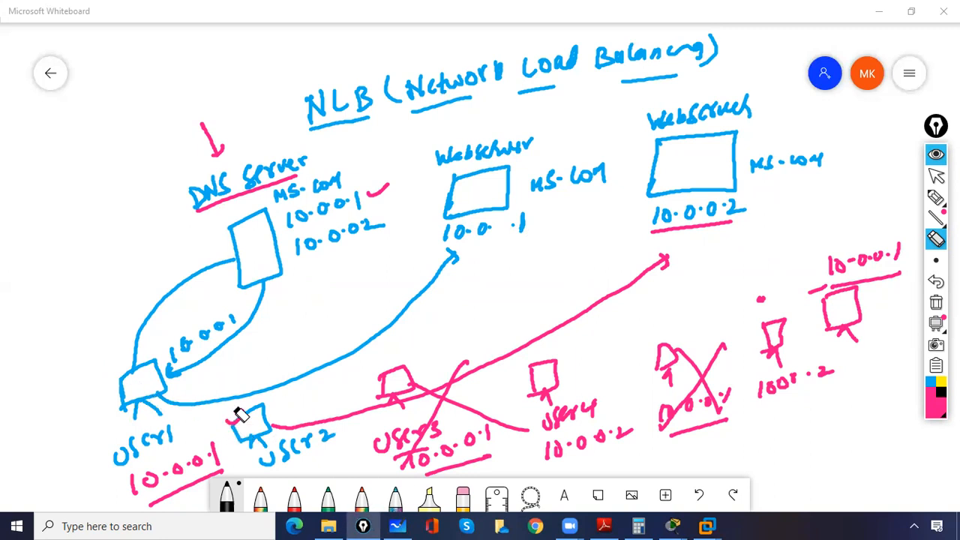
{"action": "left_click_drag", "start_coordinate": [246, 413], "coordinate": [248, 416]}
{"action": "mouse_move", "coordinate": [470, 379]}
{"action": "left_mouse_down"}
{"action": "mouse_move", "coordinate": [468, 369]}
{"action": "mouse_move", "coordinate": [456, 400]}
{"action": "mouse_move", "coordinate": [597, 391]}
{"action": "left_mouse_up"}
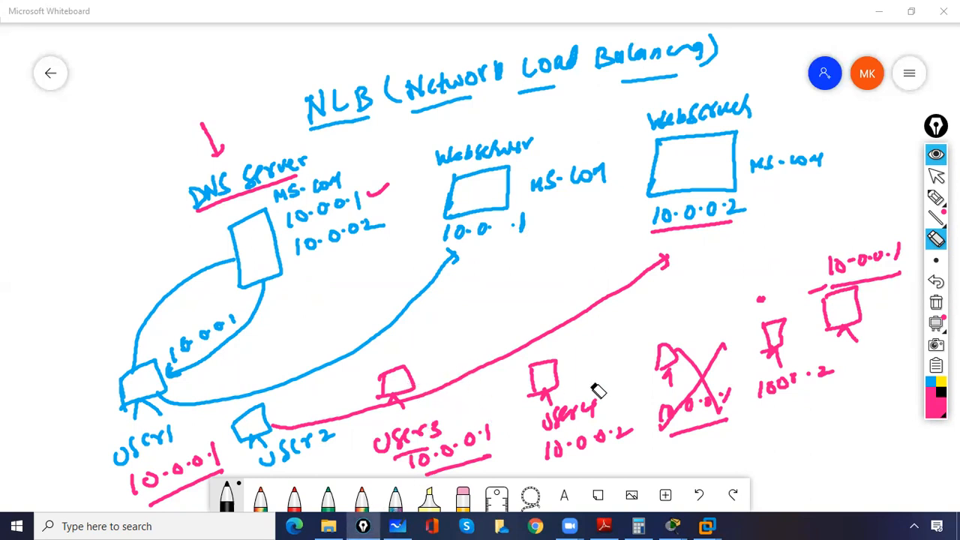
{"action": "mouse_move", "coordinate": [690, 367]}
{"action": "left_mouse_down"}
{"action": "mouse_move", "coordinate": [720, 367]}
{"action": "mouse_move", "coordinate": [741, 352]}
{"action": "left_mouse_up"}
{"action": "left_click_drag", "start_coordinate": [823, 296], "coordinate": [818, 291]}
Step: Erase User1's blue links to DNS Server and the first web server, and both addresses listed beside DNS Server
{"action": "left_click", "coordinate": [936, 196]}
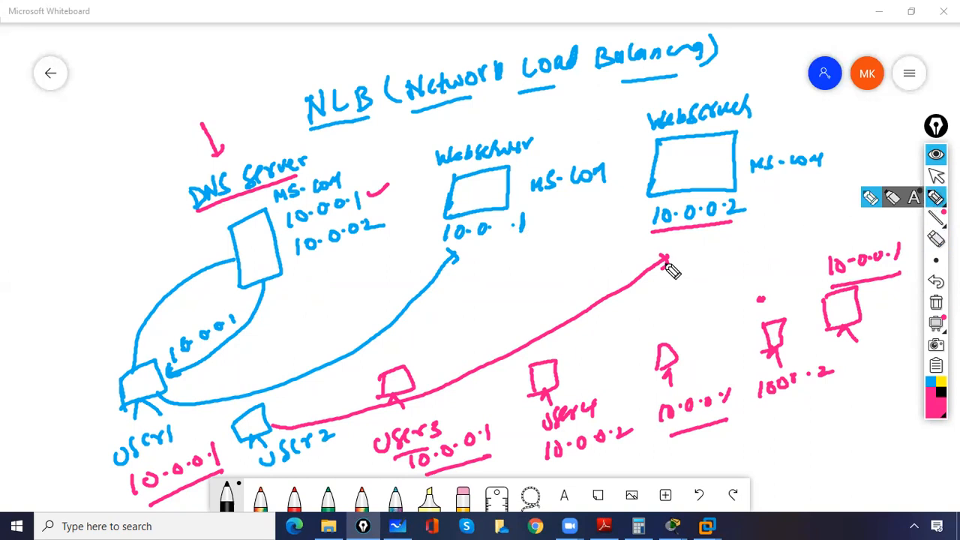
{"action": "left_click", "coordinate": [937, 239]}
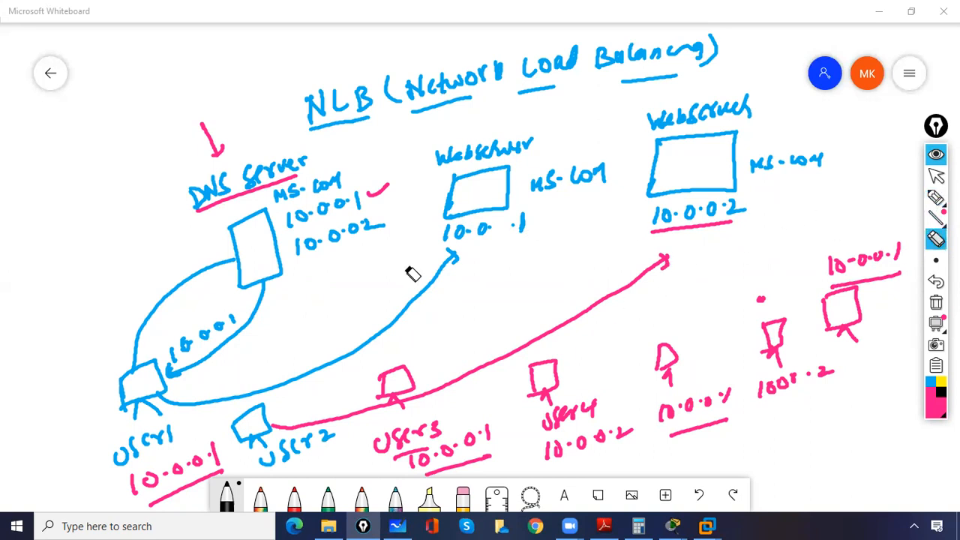
{"action": "mouse_move", "coordinate": [435, 291]}
{"action": "left_mouse_down"}
{"action": "mouse_move", "coordinate": [451, 258]}
{"action": "mouse_move", "coordinate": [363, 276]}
{"action": "left_mouse_up"}
{"action": "left_click_drag", "start_coordinate": [200, 285], "coordinate": [260, 308]}
{"action": "mouse_move", "coordinate": [302, 207]}
{"action": "left_mouse_down"}
{"action": "mouse_move", "coordinate": [380, 201]}
{"action": "mouse_move", "coordinate": [350, 235]}
{"action": "mouse_move", "coordinate": [300, 253]}
{"action": "mouse_move", "coordinate": [332, 243]}
{"action": "left_mouse_up"}
Step: Draw a pink box labelled NLB between and below the two web servers, with an arrow pointing at it
{"action": "left_click", "coordinate": [936, 197]}
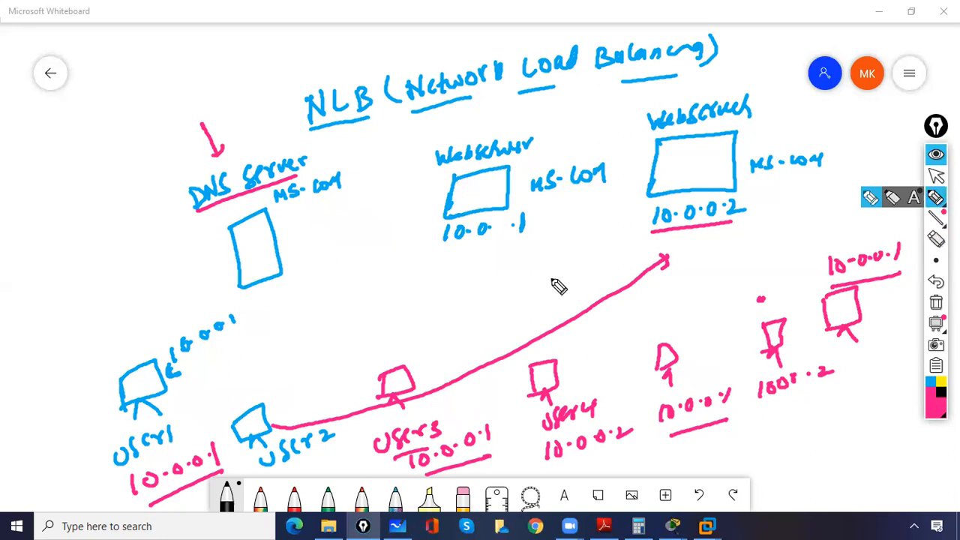
{"action": "mouse_move", "coordinate": [557, 278]}
{"action": "left_mouse_down"}
{"action": "mouse_move", "coordinate": [602, 249]}
{"action": "mouse_move", "coordinate": [557, 276]}
{"action": "mouse_move", "coordinate": [552, 249]}
{"action": "mouse_move", "coordinate": [574, 231]}
{"action": "left_mouse_up"}
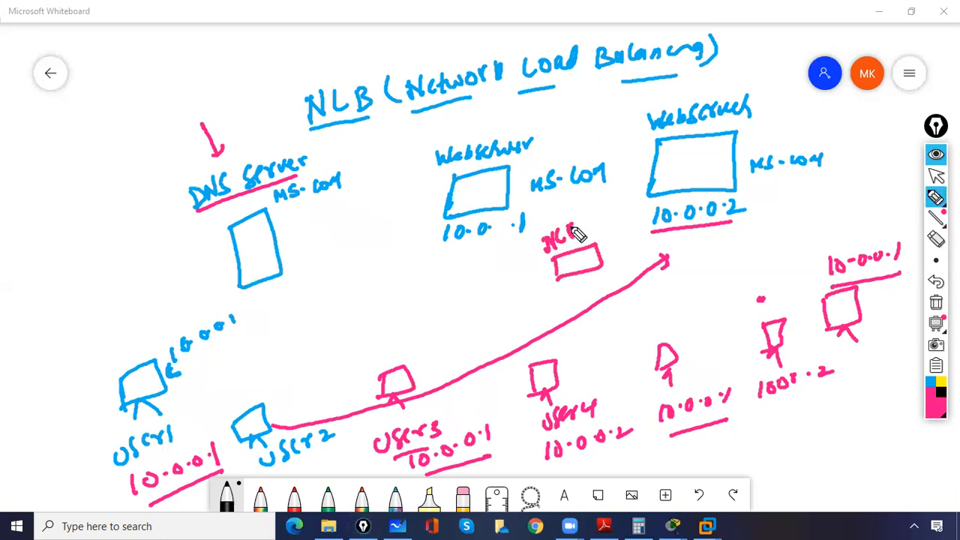
{"action": "mouse_move", "coordinate": [516, 283]}
{"action": "left_mouse_down"}
{"action": "mouse_move", "coordinate": [553, 266]}
{"action": "mouse_move", "coordinate": [549, 277]}
{"action": "left_mouse_up"}
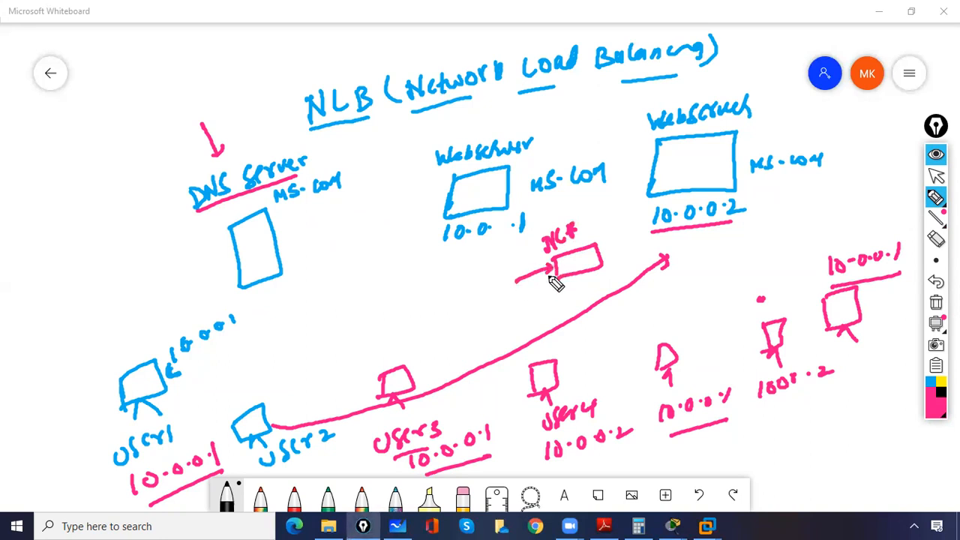
{"action": "mouse_move", "coordinate": [566, 237]}
{"action": "left_mouse_down"}
{"action": "mouse_move", "coordinate": [577, 230]}
{"action": "mouse_move", "coordinate": [569, 239]}
{"action": "left_mouse_up"}
Step: Write the address 10.0.0.100 below the NLB box and under DNS Server's MS.com label
{"action": "mouse_move", "coordinate": [485, 310]}
{"action": "left_mouse_down"}
{"action": "mouse_move", "coordinate": [486, 324]}
{"action": "mouse_move", "coordinate": [500, 307]}
{"action": "mouse_move", "coordinate": [513, 316]}
{"action": "mouse_move", "coordinate": [523, 304]}
{"action": "left_mouse_up"}
{"action": "left_click", "coordinate": [539, 300]}
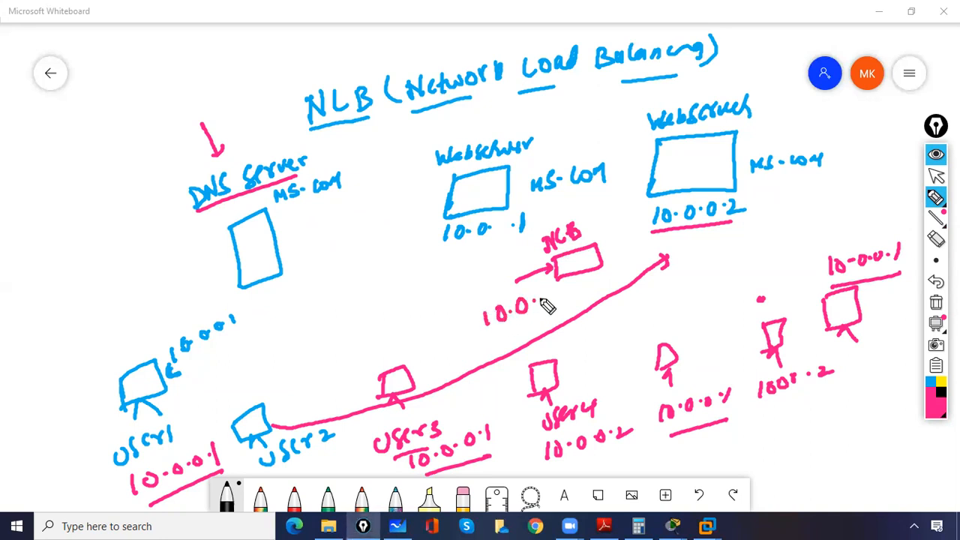
{"action": "mouse_move", "coordinate": [553, 290]}
{"action": "left_mouse_down"}
{"action": "mouse_move", "coordinate": [574, 297]}
{"action": "mouse_move", "coordinate": [598, 284]}
{"action": "left_mouse_up"}
{"action": "left_click", "coordinate": [565, 295]}
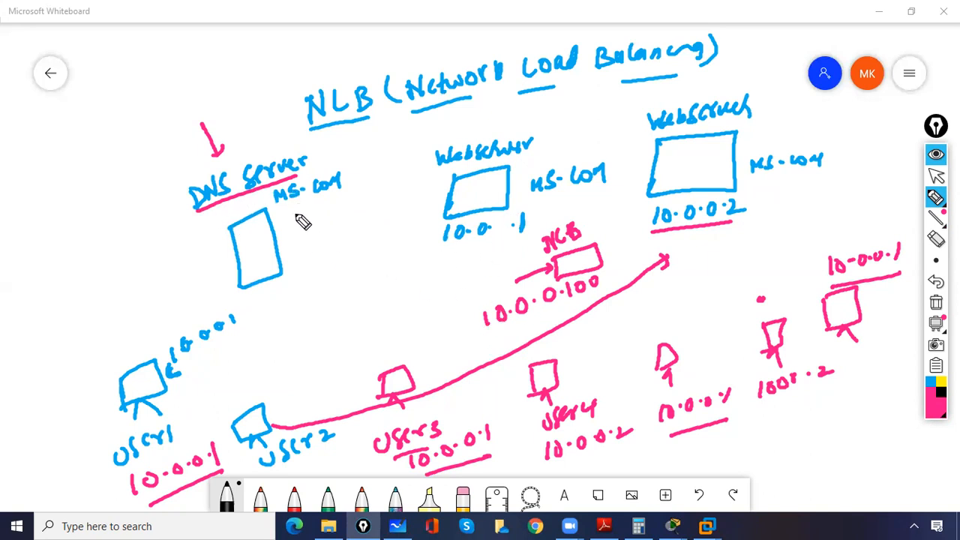
{"action": "mouse_move", "coordinate": [291, 224]}
{"action": "left_mouse_down"}
{"action": "mouse_move", "coordinate": [347, 212]}
{"action": "mouse_move", "coordinate": [388, 186]}
{"action": "left_mouse_up"}
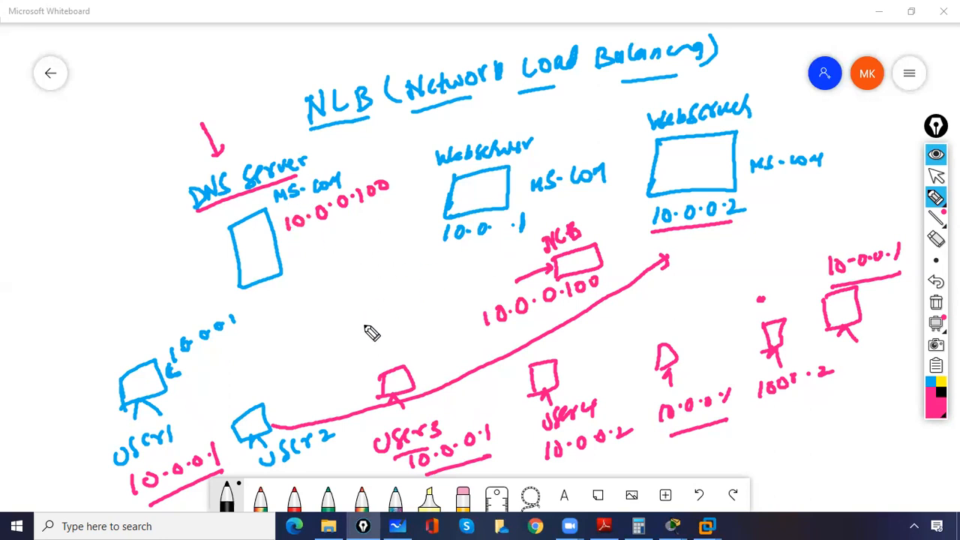
Step: Underline User1, draw its arrow to DNS Server, mark the MS.com record and draw a line from 10.0.0.100 back to User1
{"action": "left_click_drag", "start_coordinate": [122, 449], "coordinate": [181, 431]}
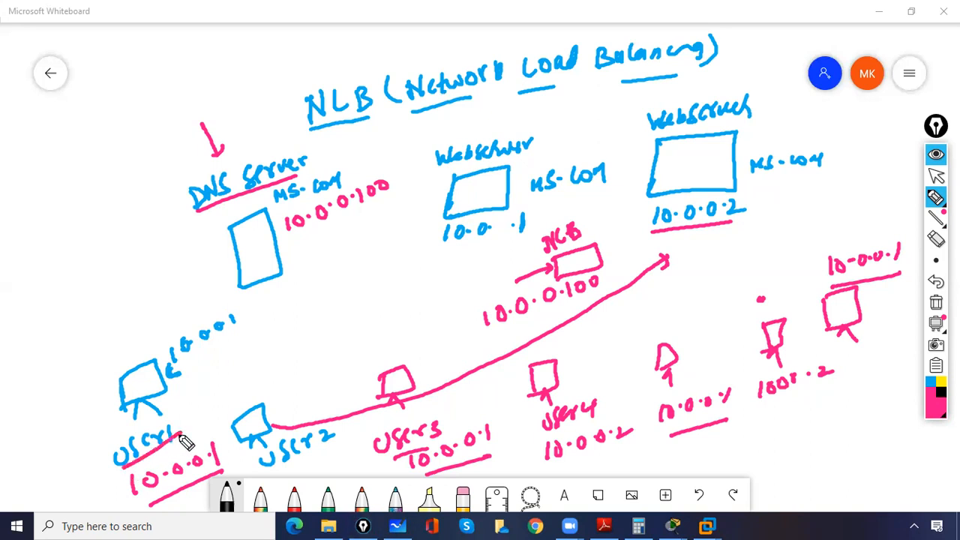
{"action": "mouse_move", "coordinate": [154, 367]}
{"action": "left_mouse_down"}
{"action": "mouse_move", "coordinate": [193, 278]}
{"action": "mouse_move", "coordinate": [234, 262]}
{"action": "left_mouse_up"}
{"action": "left_click_drag", "start_coordinate": [252, 203], "coordinate": [264, 200]}
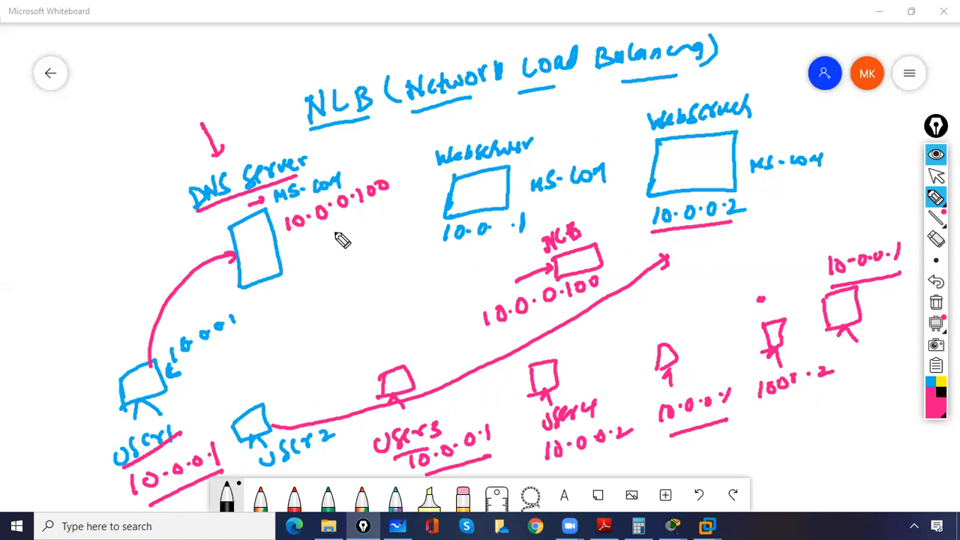
{"action": "mouse_move", "coordinate": [325, 232]}
{"action": "left_mouse_down"}
{"action": "mouse_move", "coordinate": [326, 278]}
{"action": "mouse_move", "coordinate": [212, 390]}
{"action": "mouse_move", "coordinate": [185, 390]}
{"action": "left_mouse_up"}
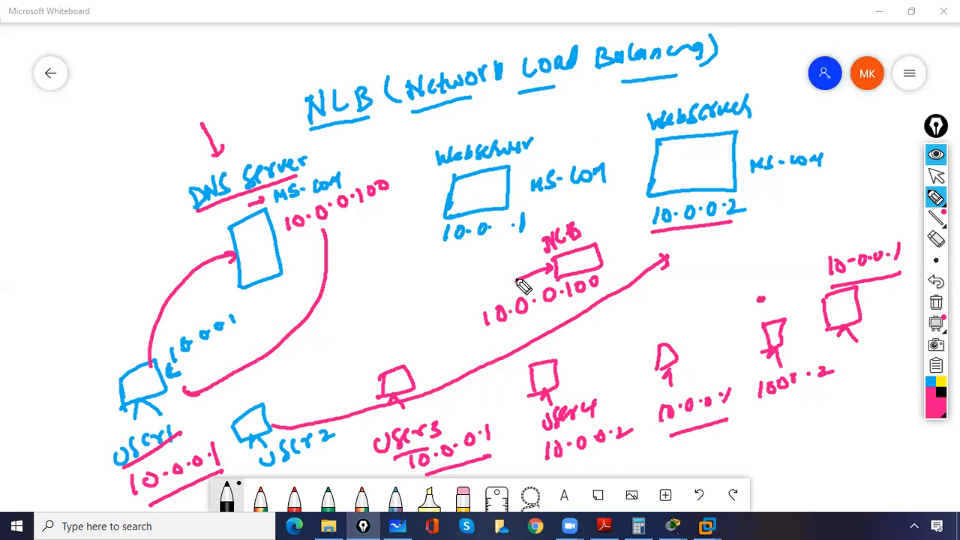
Step: Draw lines from User1 and User2 towards NLB, link the first web server to User1's line, and underline DNS Server's 10.0.0.100
{"action": "left_click_drag", "start_coordinate": [441, 300], "coordinate": [525, 268]}
{"action": "left_click_drag", "start_coordinate": [177, 393], "coordinate": [444, 298]}
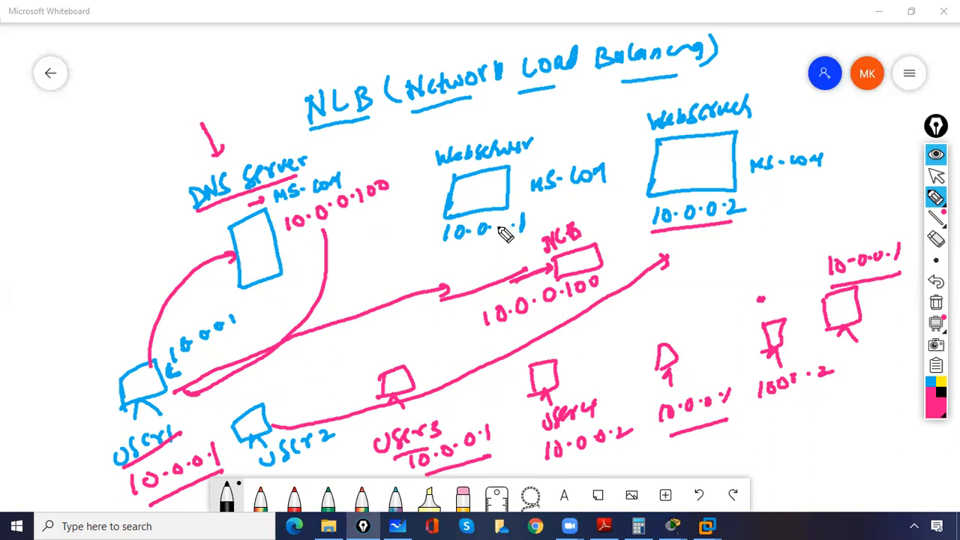
{"action": "mouse_move", "coordinate": [493, 214]}
{"action": "left_mouse_down"}
{"action": "mouse_move", "coordinate": [503, 268]}
{"action": "mouse_move", "coordinate": [440, 294]}
{"action": "left_mouse_up"}
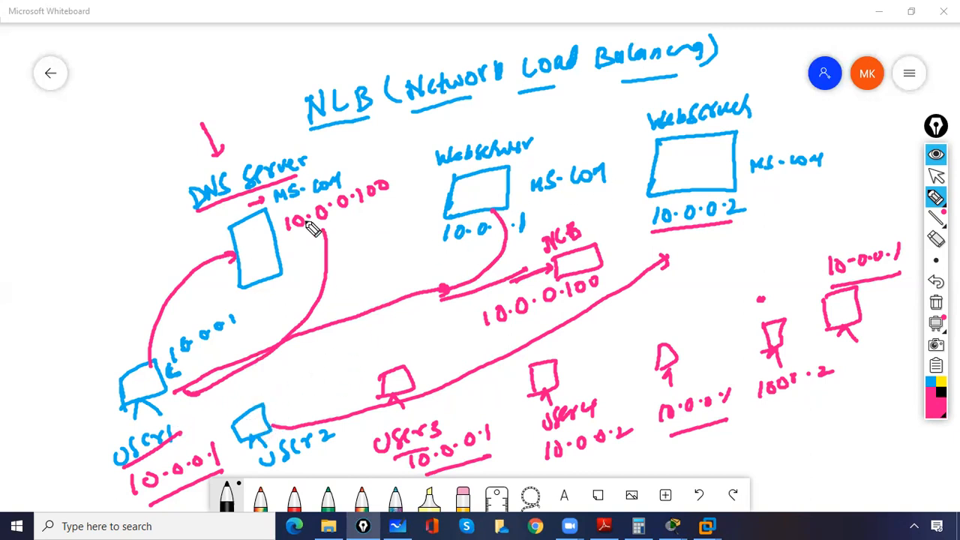
{"action": "left_click_drag", "start_coordinate": [291, 242], "coordinate": [386, 199]}
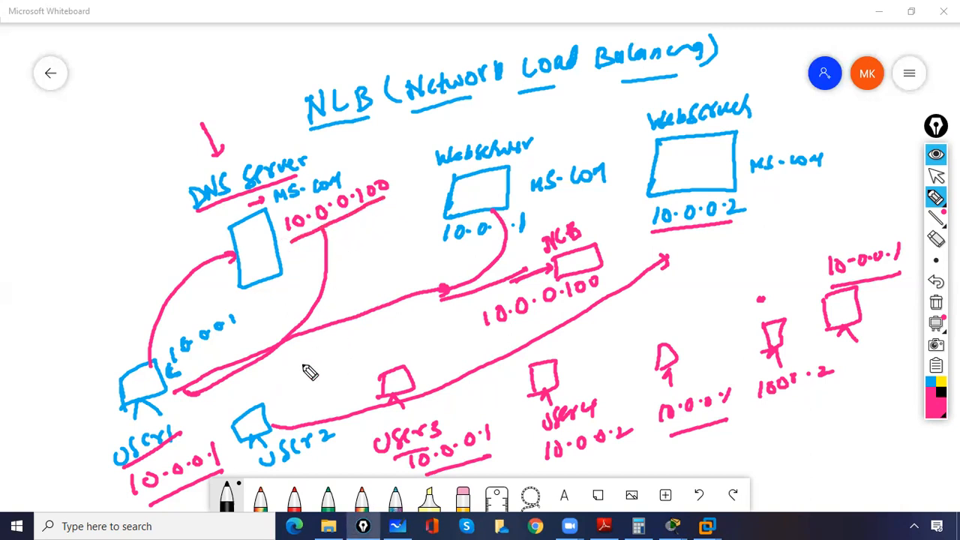
{"action": "mouse_move", "coordinate": [271, 421]}
{"action": "left_mouse_down"}
{"action": "mouse_move", "coordinate": [475, 295]}
{"action": "mouse_move", "coordinate": [525, 276]}
{"action": "left_mouse_up"}
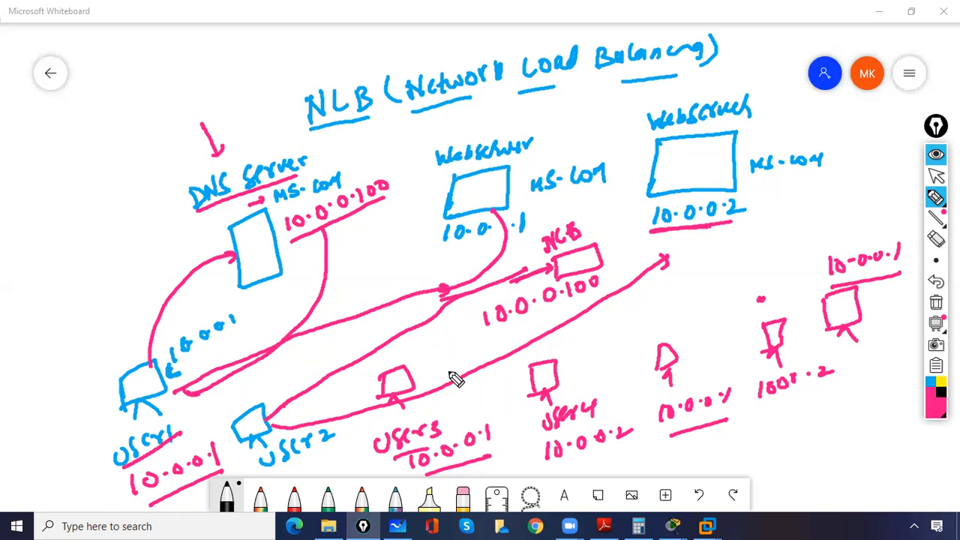
Step: Circle the addresses of User3 and User4 and cross out the first web server
{"action": "mouse_move", "coordinate": [470, 424]}
{"action": "left_mouse_down"}
{"action": "mouse_move", "coordinate": [437, 431]}
{"action": "mouse_move", "coordinate": [493, 443]}
{"action": "mouse_move", "coordinate": [468, 422]}
{"action": "left_mouse_up"}
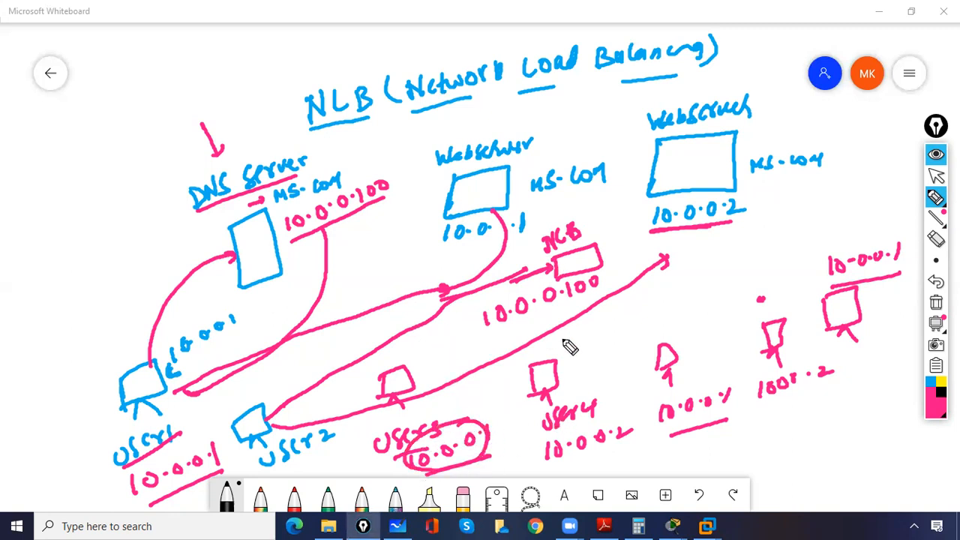
{"action": "mouse_move", "coordinate": [593, 407]}
{"action": "left_mouse_down"}
{"action": "mouse_move", "coordinate": [544, 454]}
{"action": "mouse_move", "coordinate": [588, 403]}
{"action": "mouse_move", "coordinate": [604, 404]}
{"action": "left_mouse_up"}
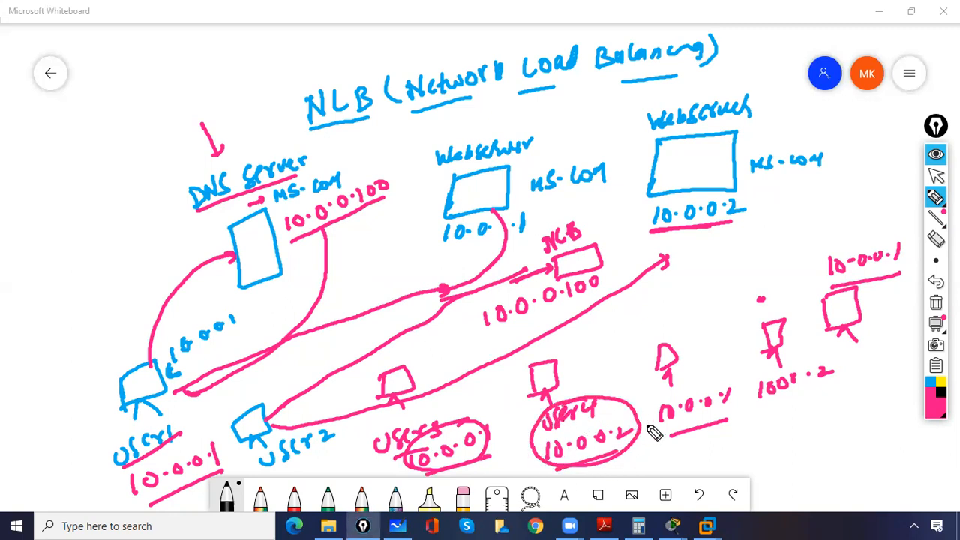
{"action": "left_click_drag", "start_coordinate": [511, 164], "coordinate": [437, 232]}
{"action": "left_click_drag", "start_coordinate": [441, 168], "coordinate": [513, 204]}
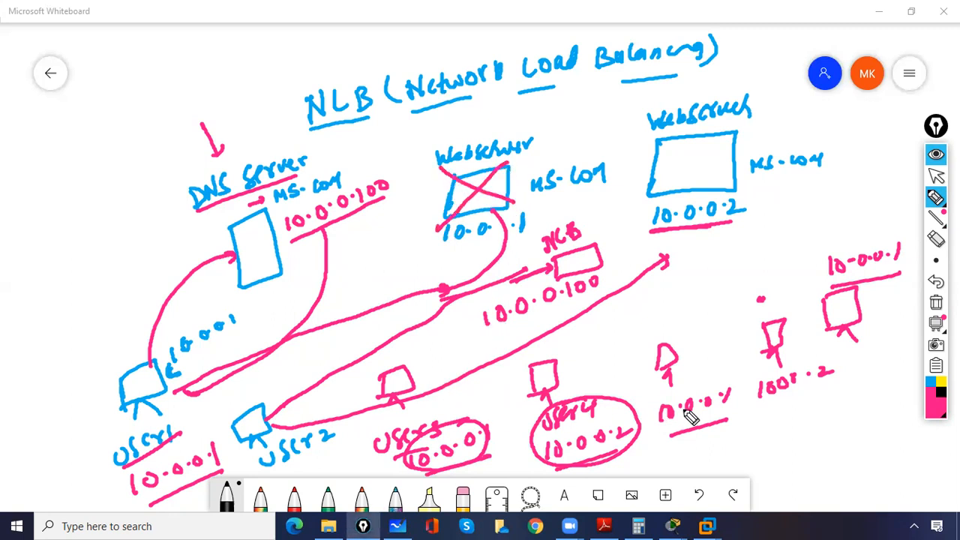
{"action": "left_click_drag", "start_coordinate": [724, 386], "coordinate": [735, 398]}
Step: Draw a second arrow from User1 towards NLB, write an underlined "heartbeat" below the second web server and circle the NLB label
{"action": "left_click_drag", "start_coordinate": [180, 390], "coordinate": [493, 285]}
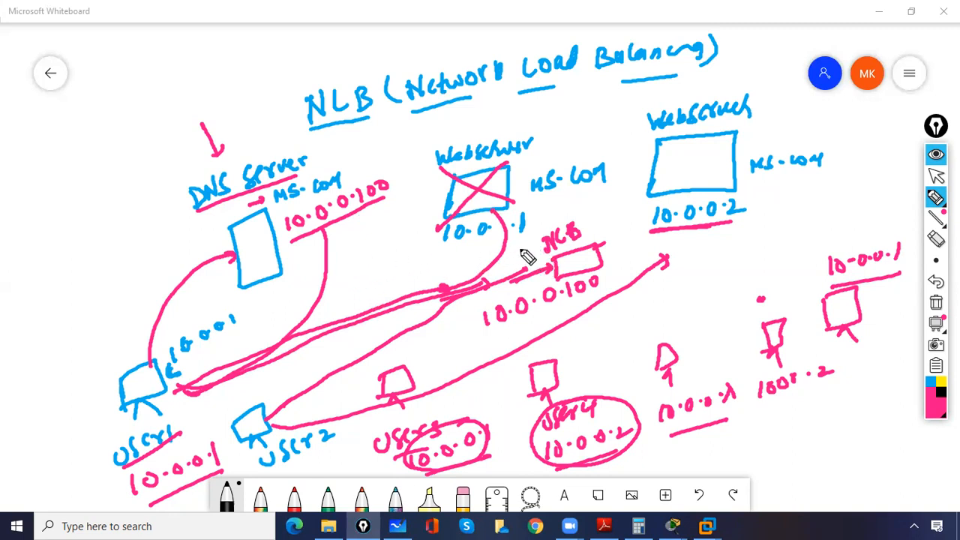
{"action": "mouse_move", "coordinate": [657, 284]}
{"action": "left_mouse_down"}
{"action": "mouse_move", "coordinate": [678, 302]}
{"action": "mouse_move", "coordinate": [744, 259]}
{"action": "left_mouse_up"}
{"action": "left_click_drag", "start_coordinate": [658, 309], "coordinate": [731, 278]}
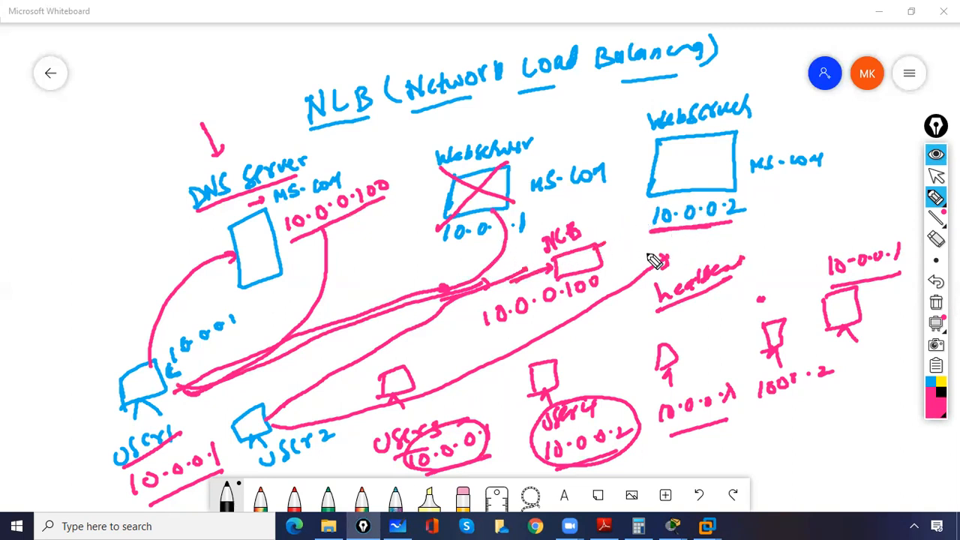
{"action": "mouse_move", "coordinate": [562, 219]}
{"action": "left_mouse_down"}
{"action": "mouse_move", "coordinate": [595, 249]}
{"action": "mouse_move", "coordinate": [547, 267]}
{"action": "left_mouse_up"}
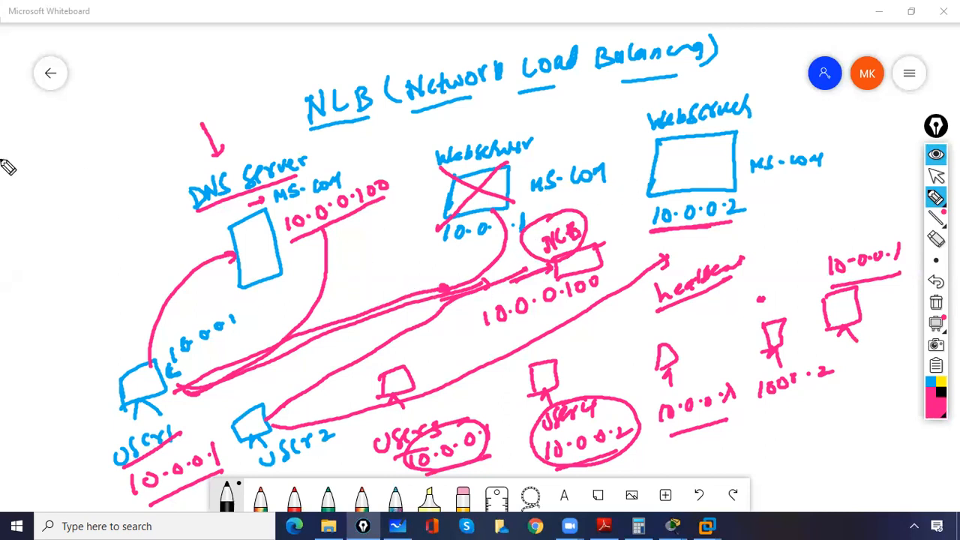
Step: Write "H/W → F5" and "S/W → NLB" in the free space beside DNS Server, and circle the NLB entry
{"action": "mouse_move", "coordinate": [10, 166]}
{"action": "left_mouse_down"}
{"action": "mouse_move", "coordinate": [38, 180]}
{"action": "mouse_move", "coordinate": [48, 145]}
{"action": "mouse_move", "coordinate": [88, 131]}
{"action": "mouse_move", "coordinate": [95, 101]}
{"action": "mouse_move", "coordinate": [126, 95]}
{"action": "left_mouse_up"}
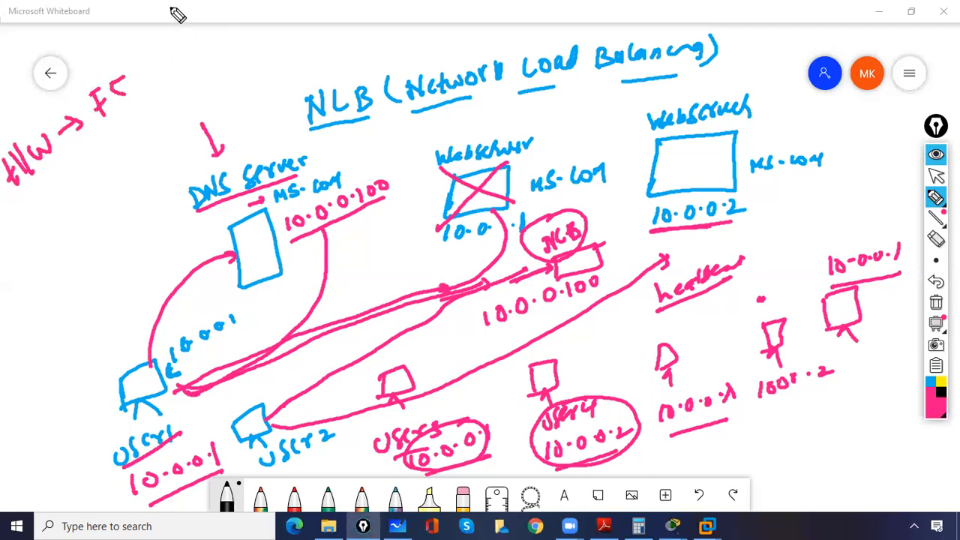
{"action": "mouse_move", "coordinate": [46, 227]}
{"action": "left_mouse_down"}
{"action": "mouse_move", "coordinate": [54, 239]}
{"action": "mouse_move", "coordinate": [39, 249]}
{"action": "left_mouse_up"}
{"action": "mouse_move", "coordinate": [47, 214]}
{"action": "left_mouse_down"}
{"action": "mouse_move", "coordinate": [69, 240]}
{"action": "mouse_move", "coordinate": [124, 163]}
{"action": "mouse_move", "coordinate": [165, 140]}
{"action": "mouse_move", "coordinate": [159, 150]}
{"action": "left_mouse_up"}
{"action": "mouse_move", "coordinate": [146, 111]}
{"action": "left_mouse_down"}
{"action": "mouse_move", "coordinate": [119, 150]}
{"action": "mouse_move", "coordinate": [174, 134]}
{"action": "mouse_move", "coordinate": [177, 146]}
{"action": "left_mouse_up"}
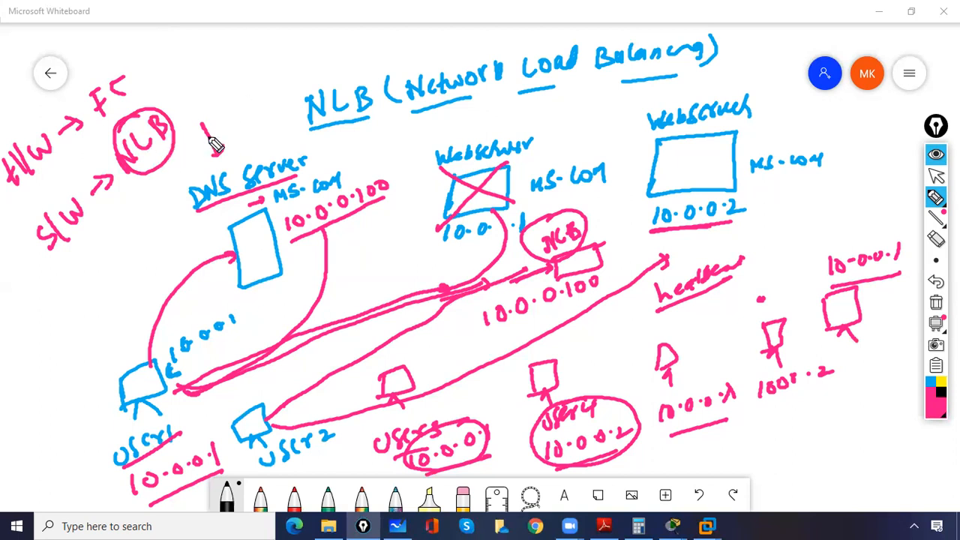
{"action": "left_click_drag", "start_coordinate": [224, 142], "coordinate": [217, 155]}
{"action": "left_click", "coordinate": [936, 175]}
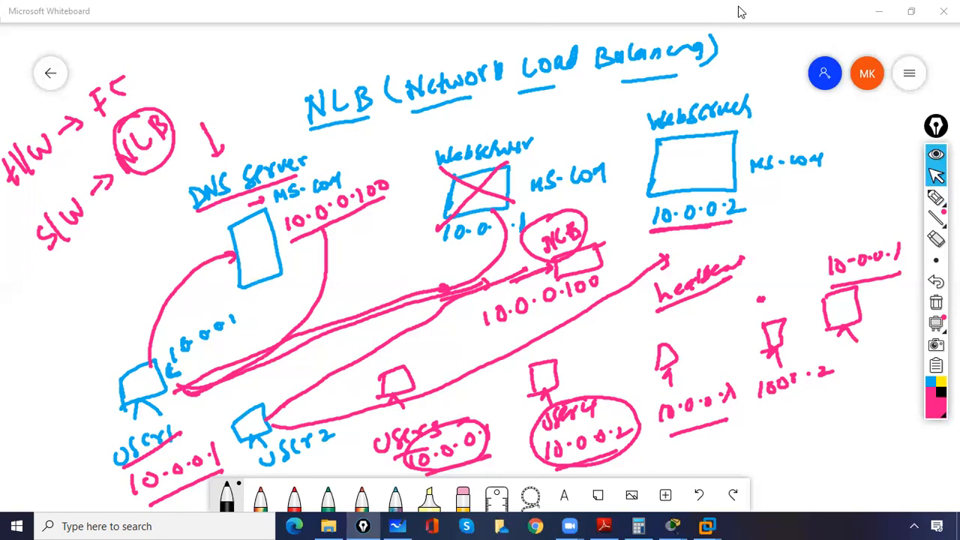
{"action": "left_click", "coordinate": [845, 25]}
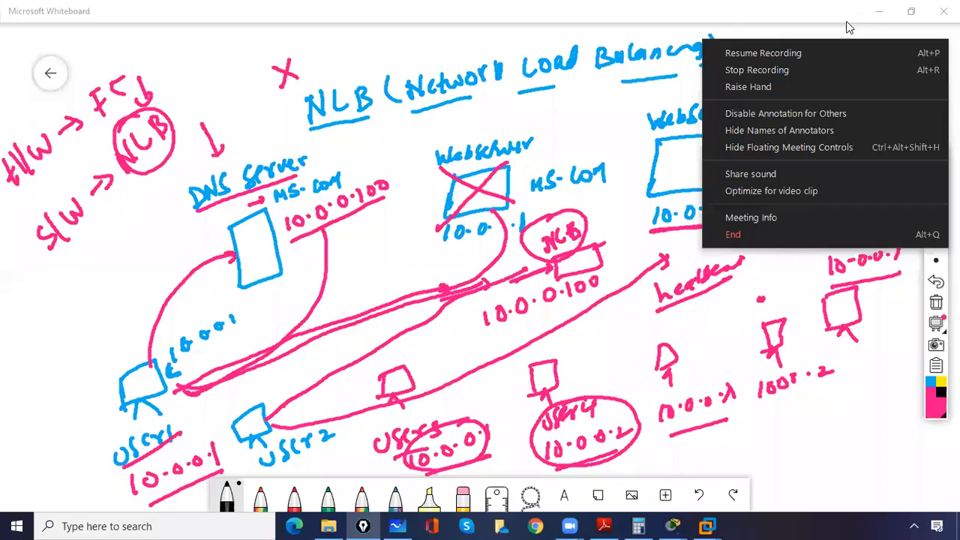
{"action": "left_click", "coordinate": [695, 203]}
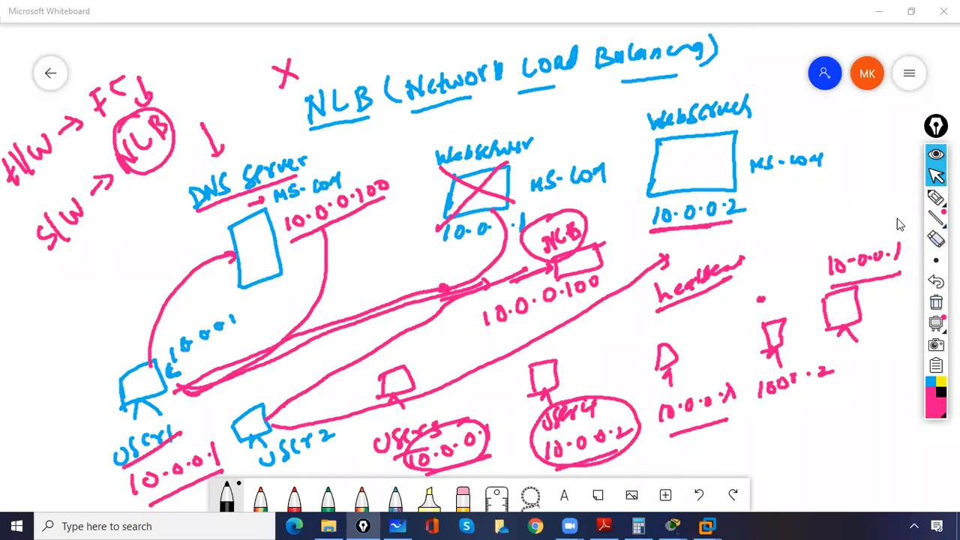
Step: Write an underlined "Cluster" between DNS Server and the first web server, with an arrow pointing at the word
{"action": "left_click", "coordinate": [936, 197]}
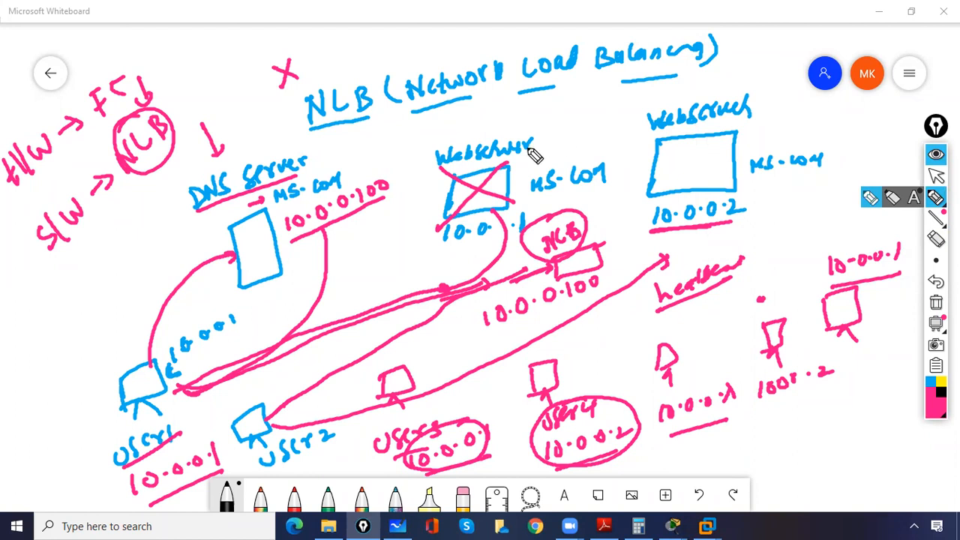
{"action": "mouse_move", "coordinate": [384, 259]}
{"action": "left_mouse_down"}
{"action": "mouse_move", "coordinate": [375, 278]}
{"action": "mouse_move", "coordinate": [390, 277]}
{"action": "left_mouse_up"}
{"action": "left_click_drag", "start_coordinate": [395, 262], "coordinate": [439, 239]}
{"action": "left_click_drag", "start_coordinate": [339, 288], "coordinate": [359, 276]}
{"action": "left_click_drag", "start_coordinate": [353, 273], "coordinate": [360, 279]}
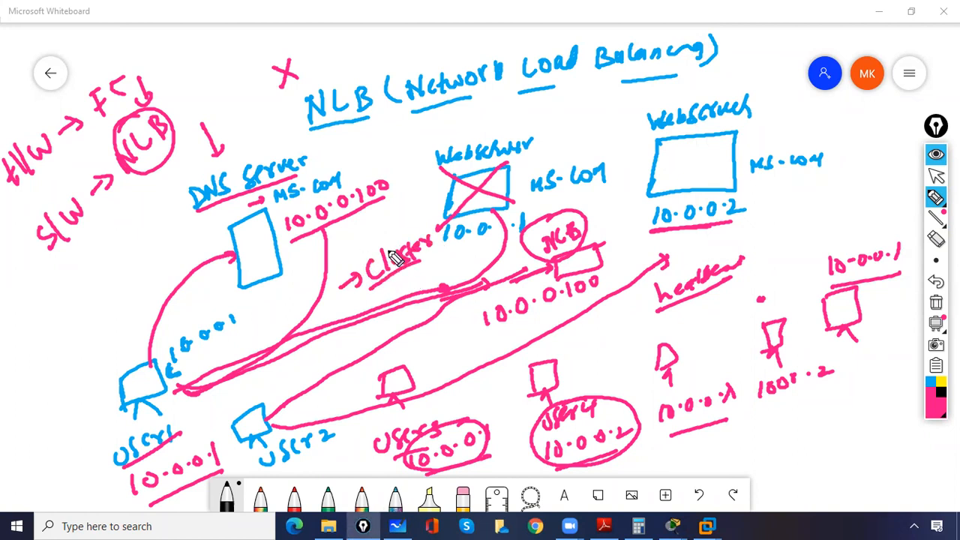
Step: Circle both web servers' addresses, add a downward arrow under Cluster and underline parts of the NLB address 10.0.0.100
{"action": "mouse_move", "coordinate": [465, 224]}
{"action": "left_mouse_down"}
{"action": "mouse_move", "coordinate": [447, 233]}
{"action": "mouse_move", "coordinate": [514, 250]}
{"action": "mouse_move", "coordinate": [475, 222]}
{"action": "left_mouse_up"}
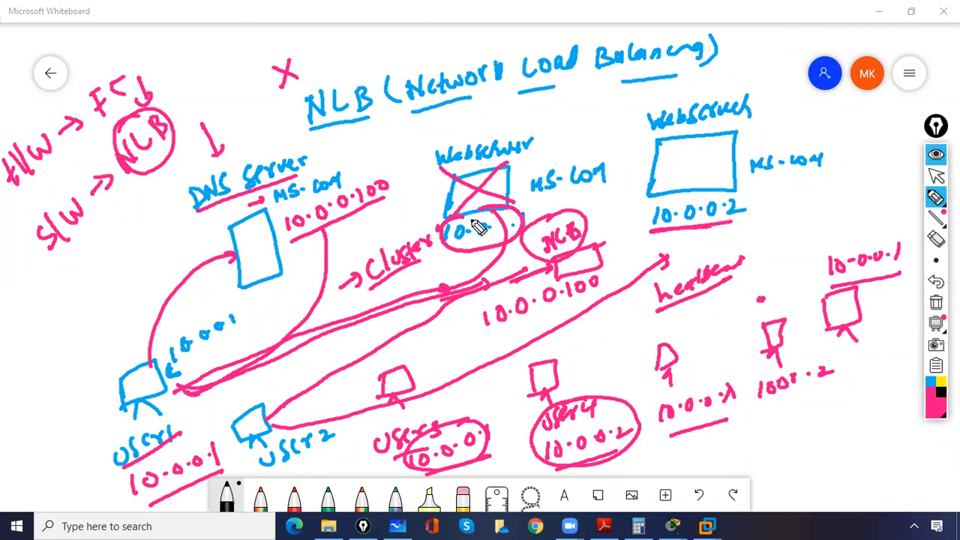
{"action": "mouse_move", "coordinate": [671, 197]}
{"action": "left_mouse_down"}
{"action": "mouse_move", "coordinate": [665, 242]}
{"action": "mouse_move", "coordinate": [682, 216]}
{"action": "left_mouse_up"}
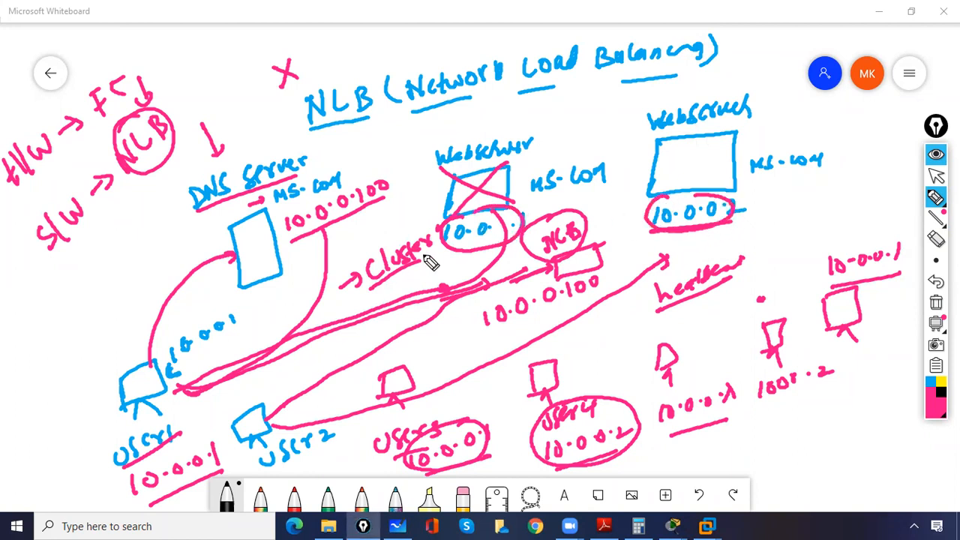
{"action": "mouse_move", "coordinate": [404, 269]}
{"action": "left_mouse_down"}
{"action": "mouse_move", "coordinate": [410, 284]}
{"action": "mouse_move", "coordinate": [420, 278]}
{"action": "left_mouse_up"}
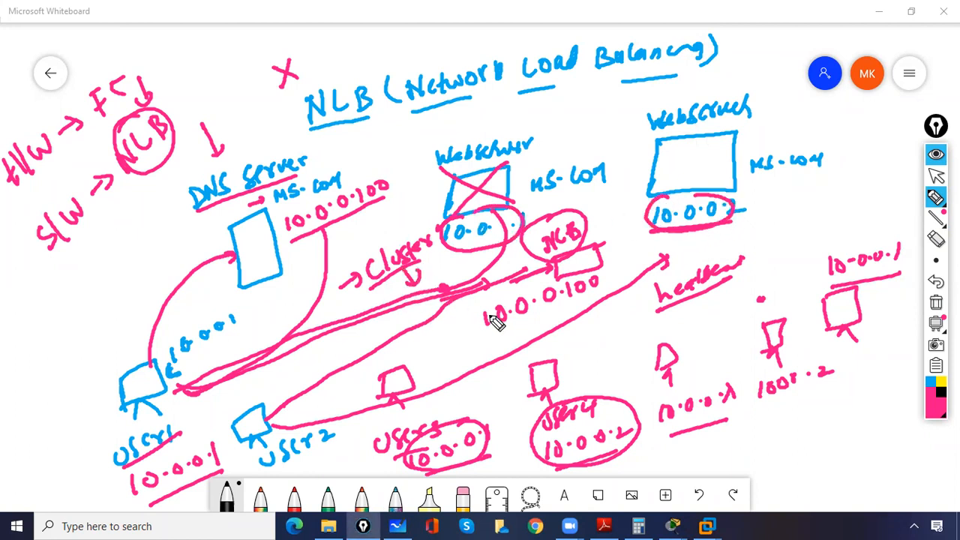
{"action": "left_click_drag", "start_coordinate": [483, 336], "coordinate": [506, 325]}
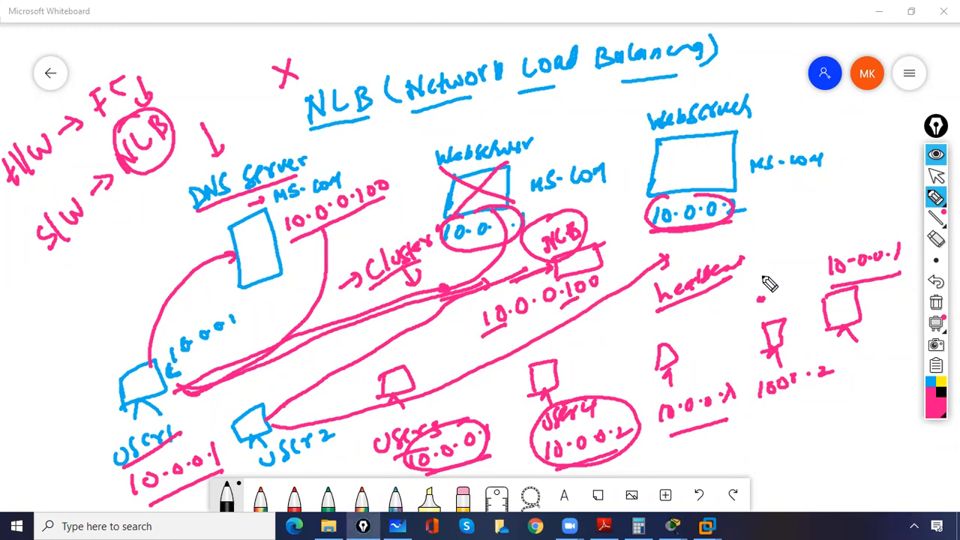
Step: Clear all drawings from the whiteboard
{"action": "left_click", "coordinate": [936, 302]}
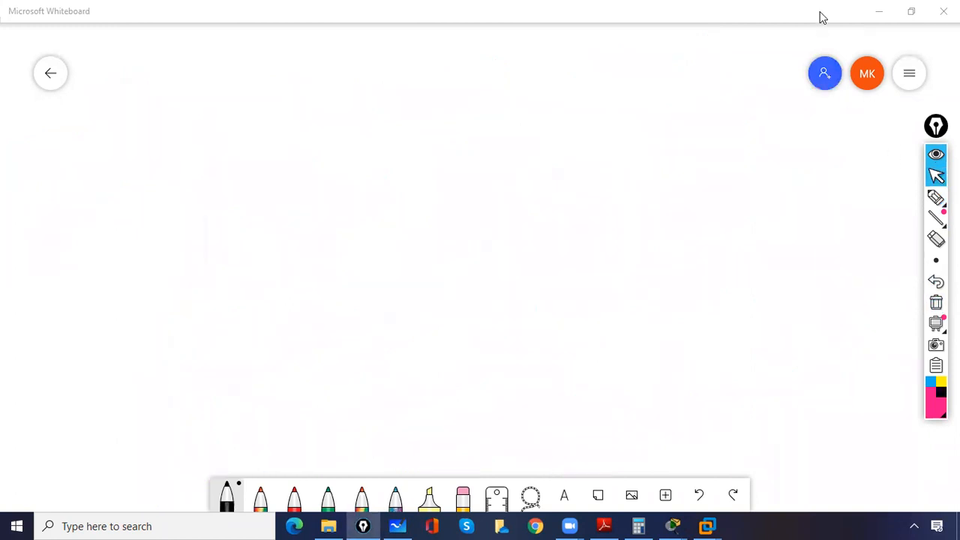
Step: Switch from the whiteboard to VMware Workstation and show the DC virtual machine
{"action": "left_click", "coordinate": [879, 11]}
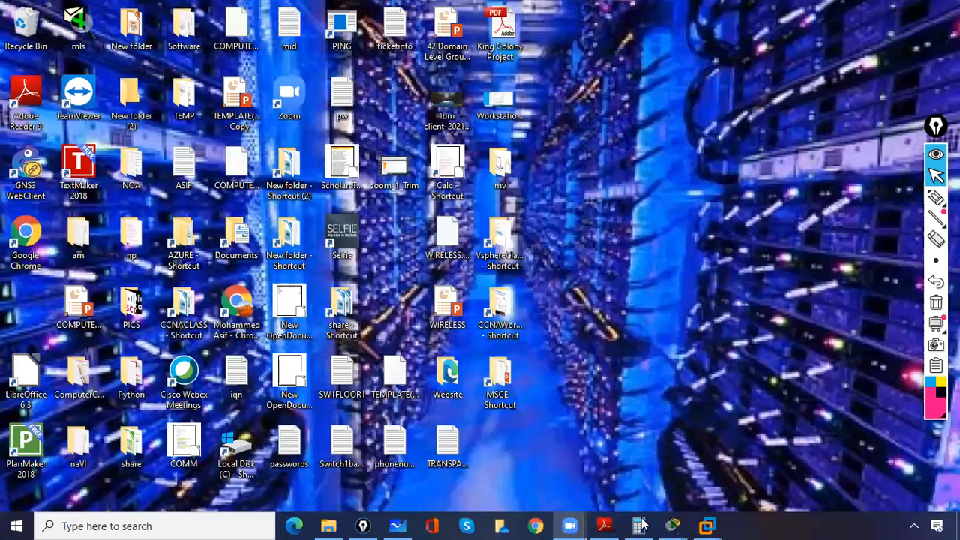
{"action": "left_click", "coordinate": [709, 525]}
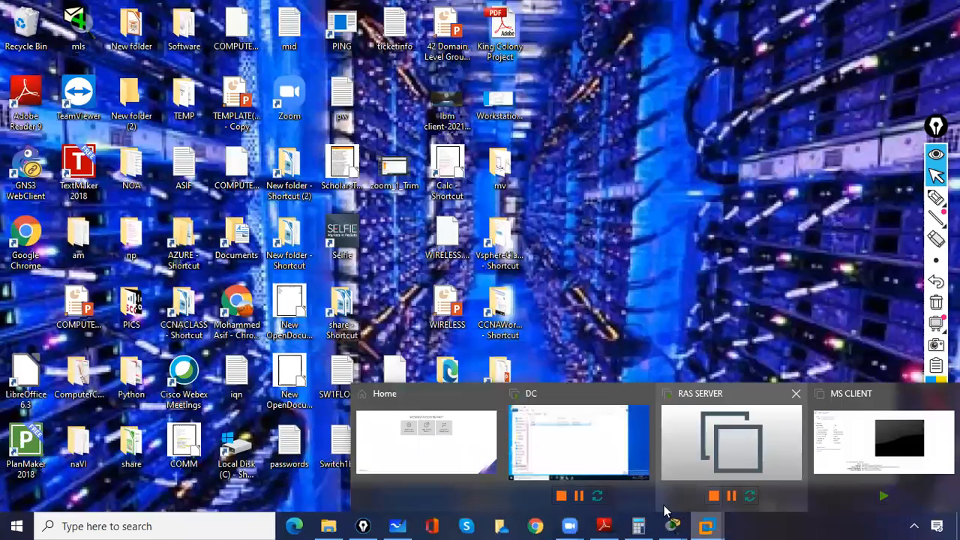
{"action": "left_click", "coordinate": [564, 462]}
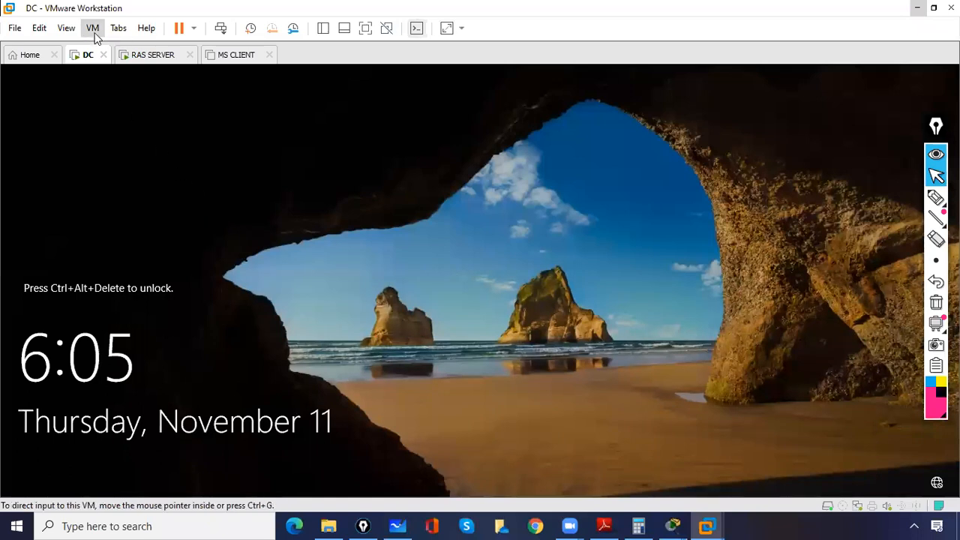
Step: Rename the DC virtual machine to "Webserver 1" in its general settings
{"action": "left_click", "coordinate": [95, 28]}
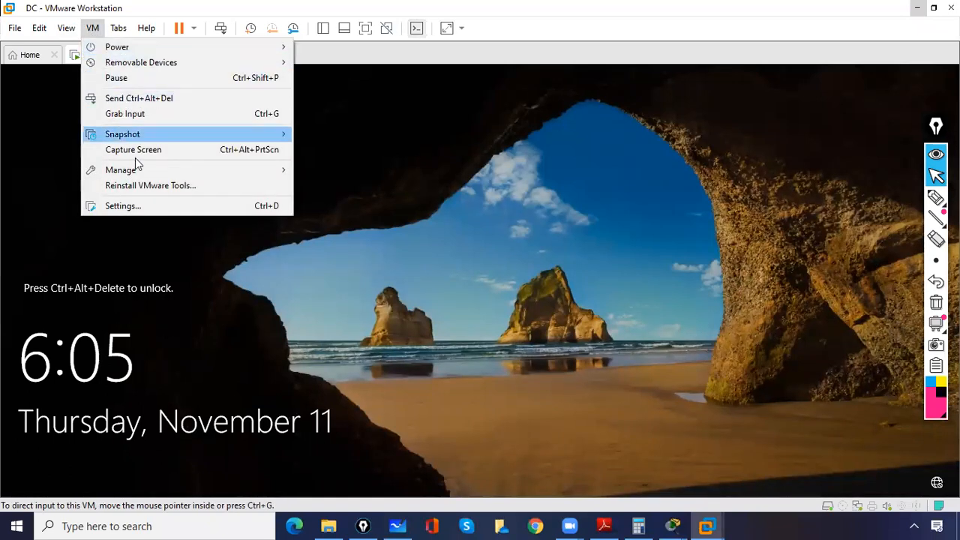
{"action": "left_click", "coordinate": [141, 213]}
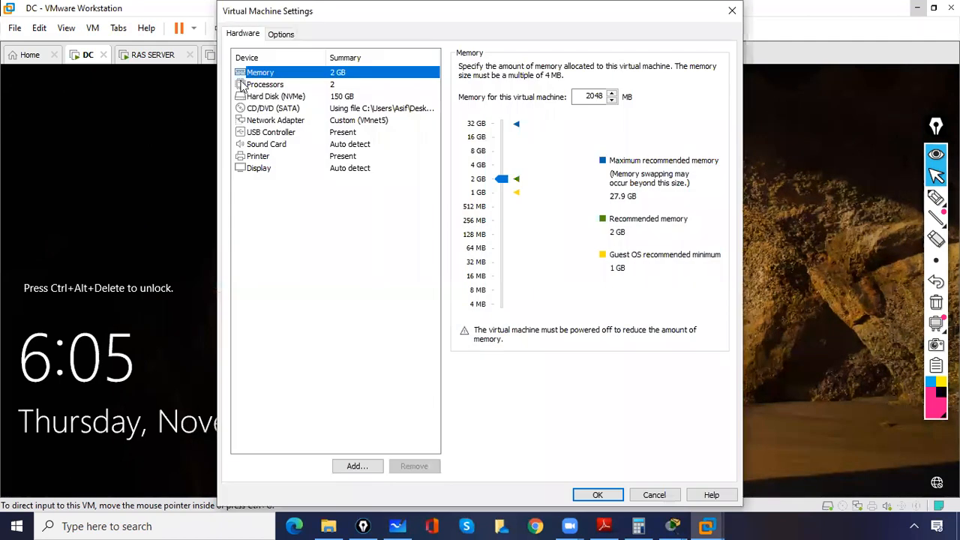
{"action": "left_click", "coordinate": [281, 34]}
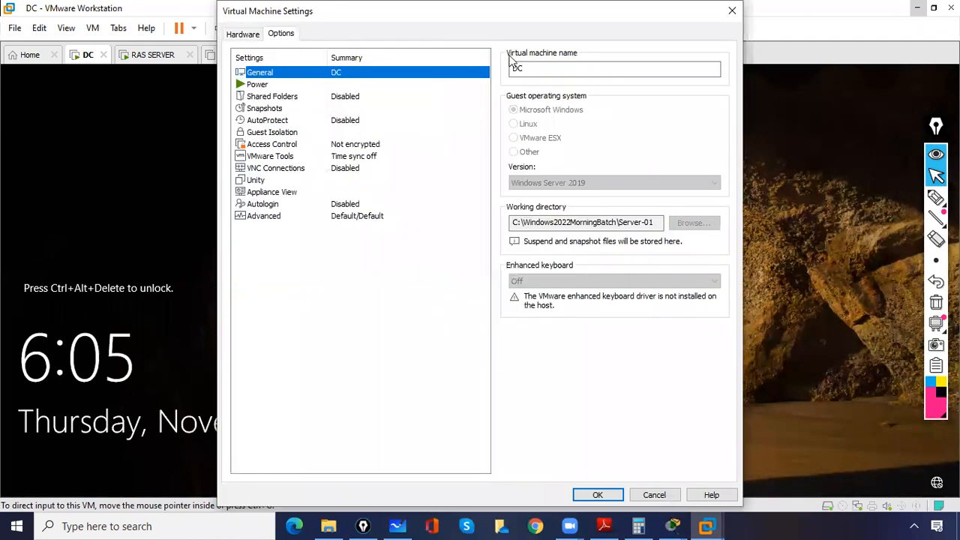
{"action": "double_click", "coordinate": [517, 69]}
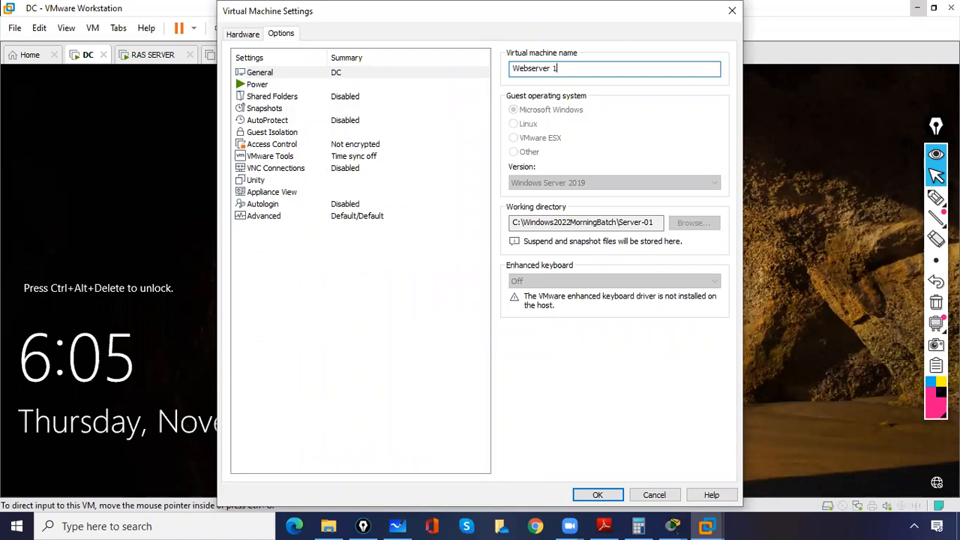
{"action": "left_click", "coordinate": [597, 494]}
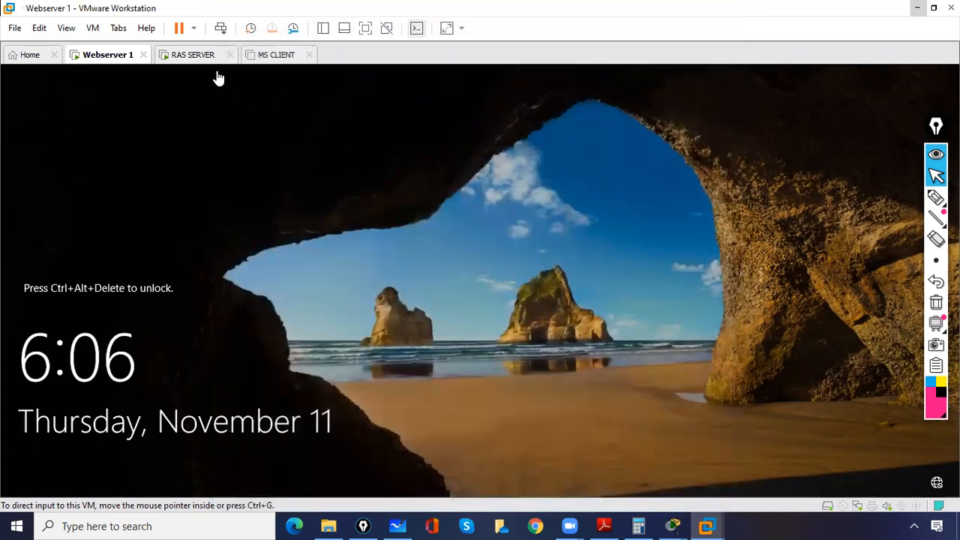
Step: Rename the RAS SERVER virtual machine to "Webserver 2" in its general settings
{"action": "left_click", "coordinate": [196, 68]}
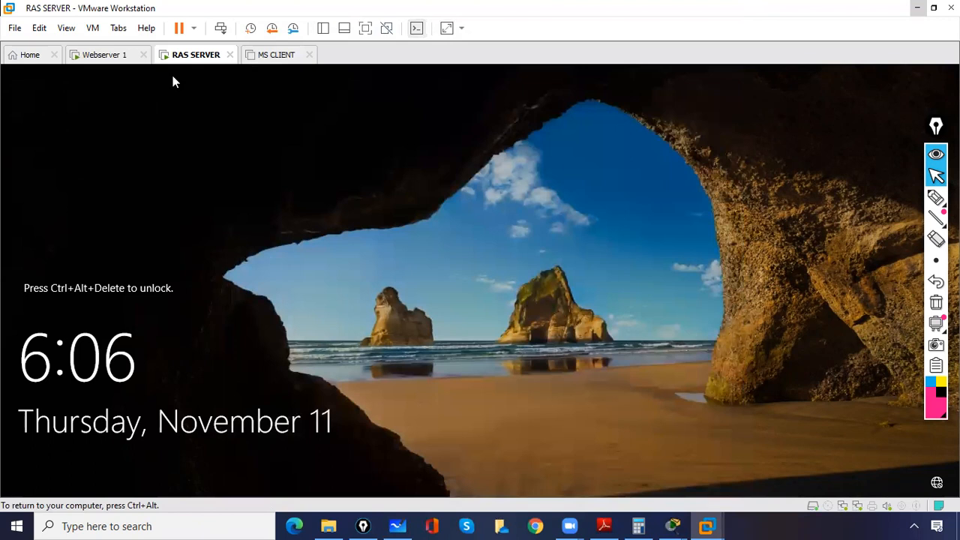
{"action": "left_click", "coordinate": [91, 27]}
{"action": "left_click", "coordinate": [126, 207]}
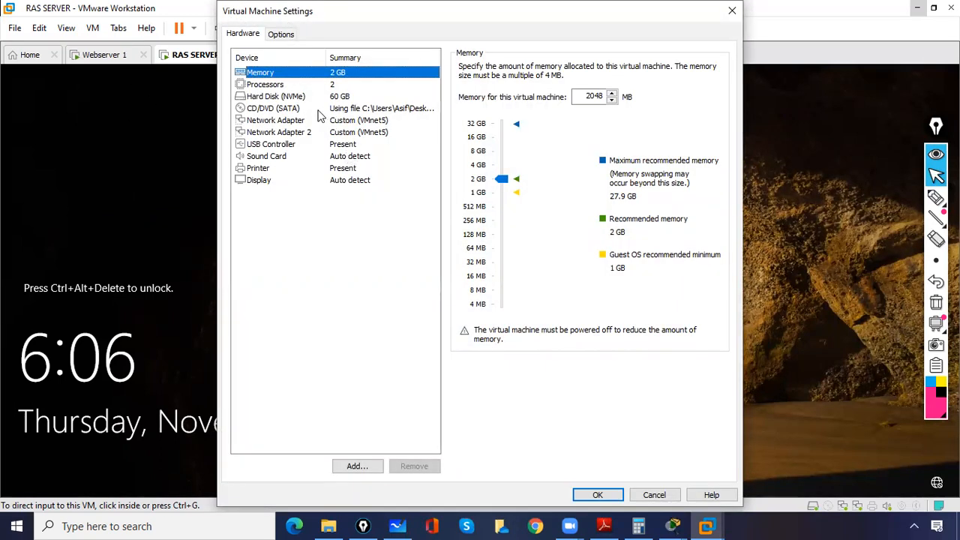
{"action": "left_click", "coordinate": [280, 34]}
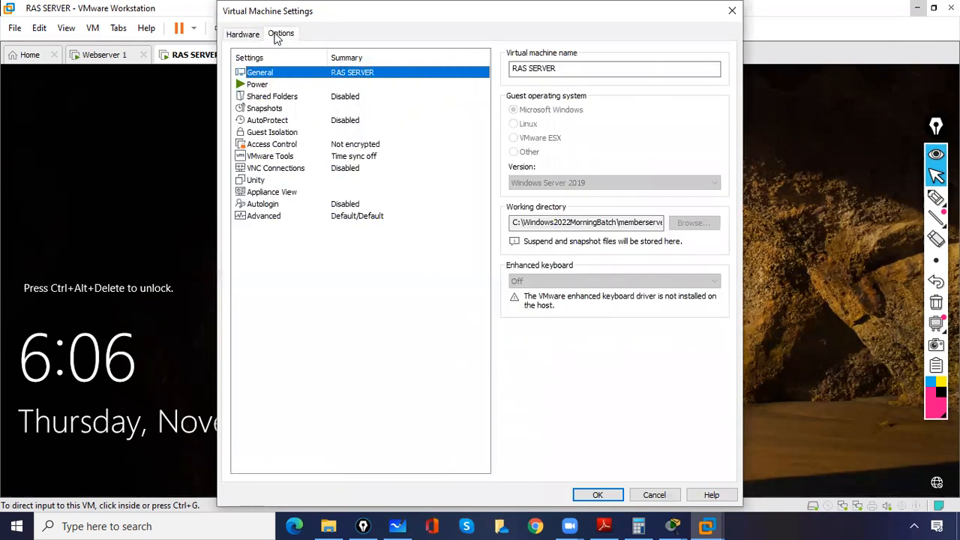
{"action": "left_click", "coordinate": [551, 68]}
{"action": "key", "text": "ctrl+a"}
{"action": "key", "text": "BackSpace"}
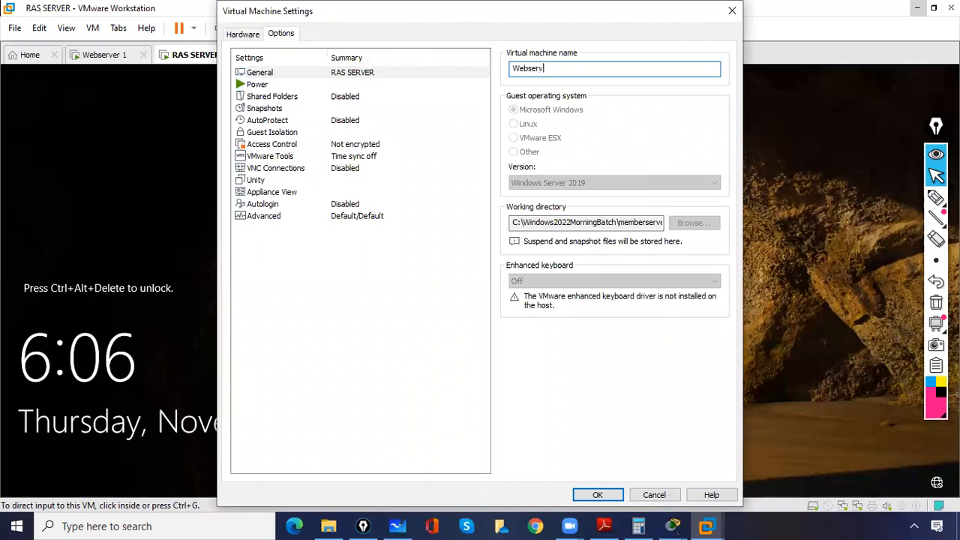
{"action": "type", "text": "Webserver 2"}
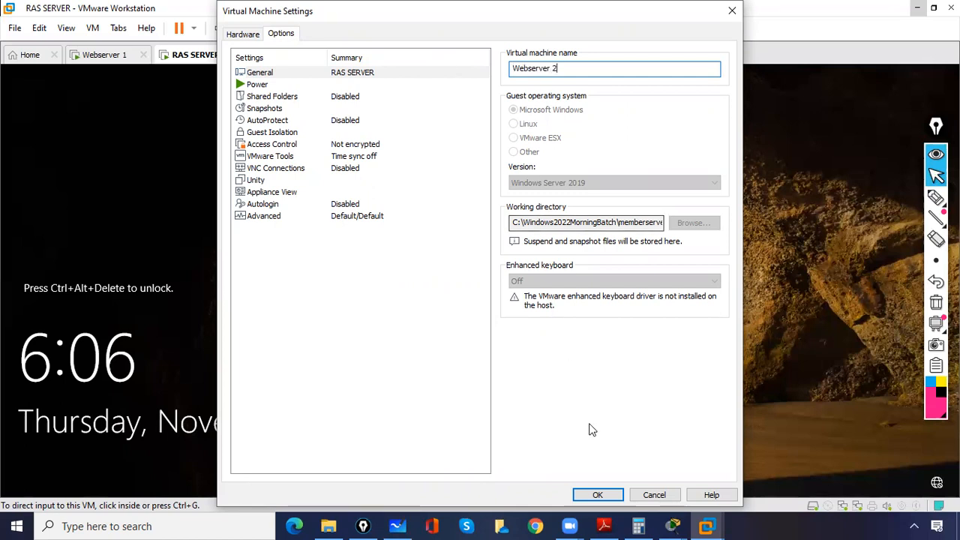
{"action": "left_click", "coordinate": [598, 494]}
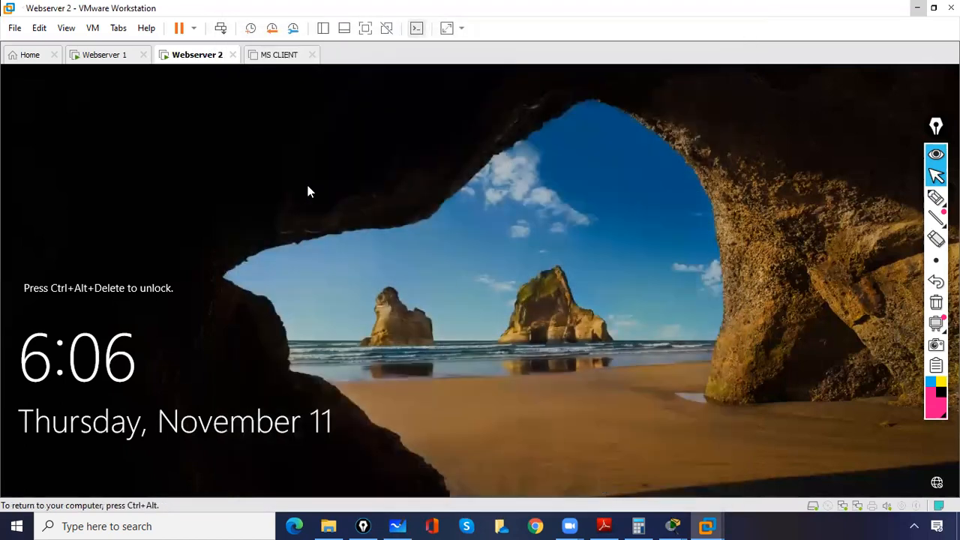
Step: Return to the Webserver 1 virtual machine and bring up its sign-in prompt with Ctrl+Alt+Delete
{"action": "left_click", "coordinate": [123, 60]}
{"action": "left_click", "coordinate": [188, 57]}
{"action": "left_click", "coordinate": [207, 113]}
{"action": "left_click", "coordinate": [105, 59]}
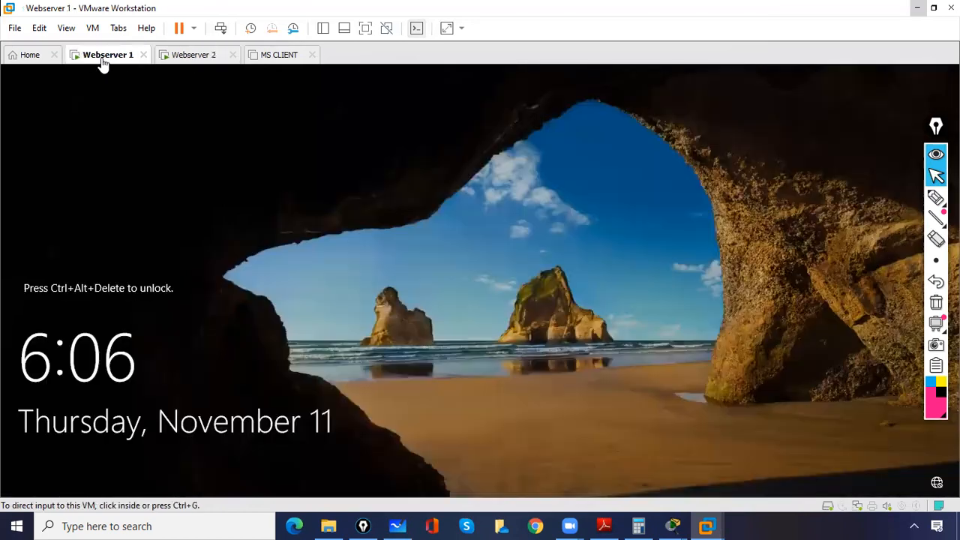
{"action": "left_click", "coordinate": [222, 30]}
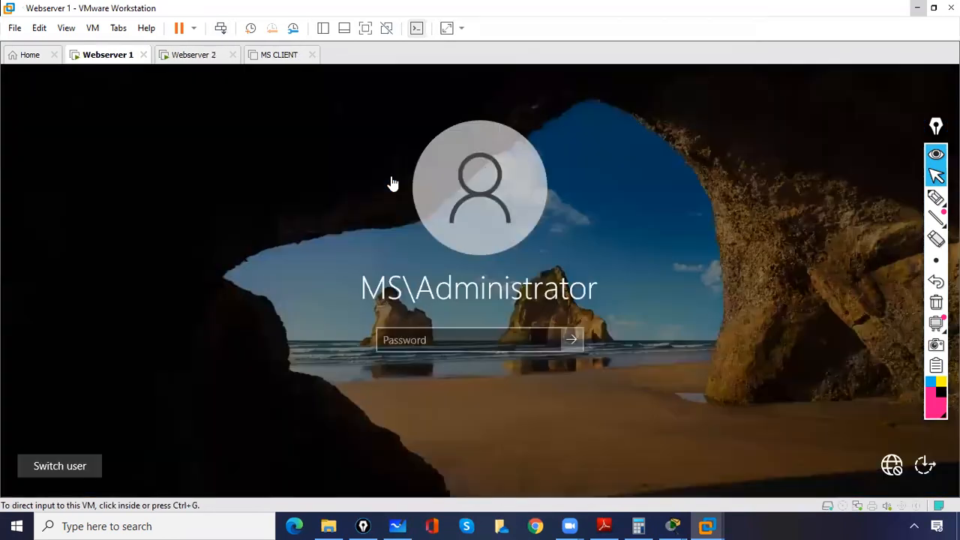
Step: Try to sign in to Webserver 1 with the administrator account password
{"action": "left_click", "coordinate": [440, 341]}
{"action": "type", "text": "P"}
{"action": "key", "text": "Return"}
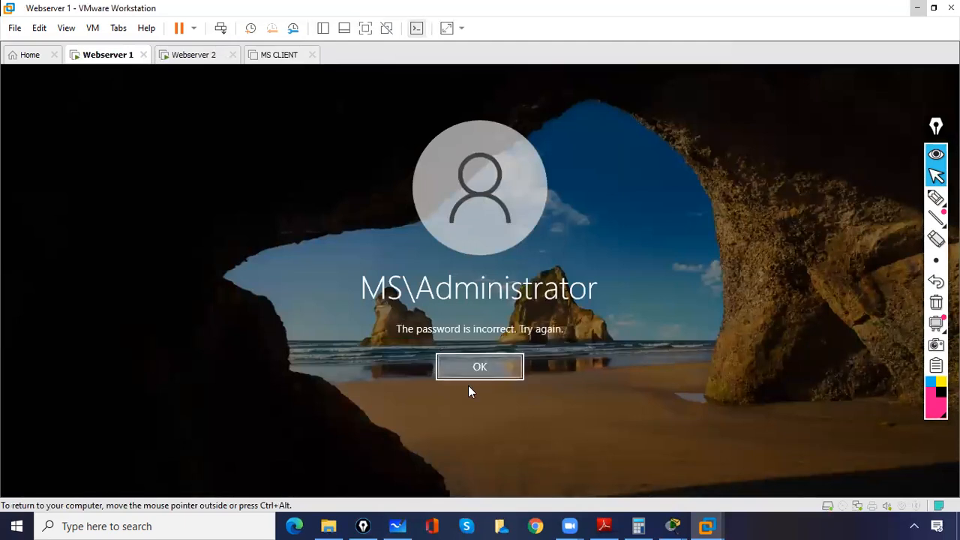
{"action": "left_click", "coordinate": [462, 369]}
{"action": "type", "text": "••••"}
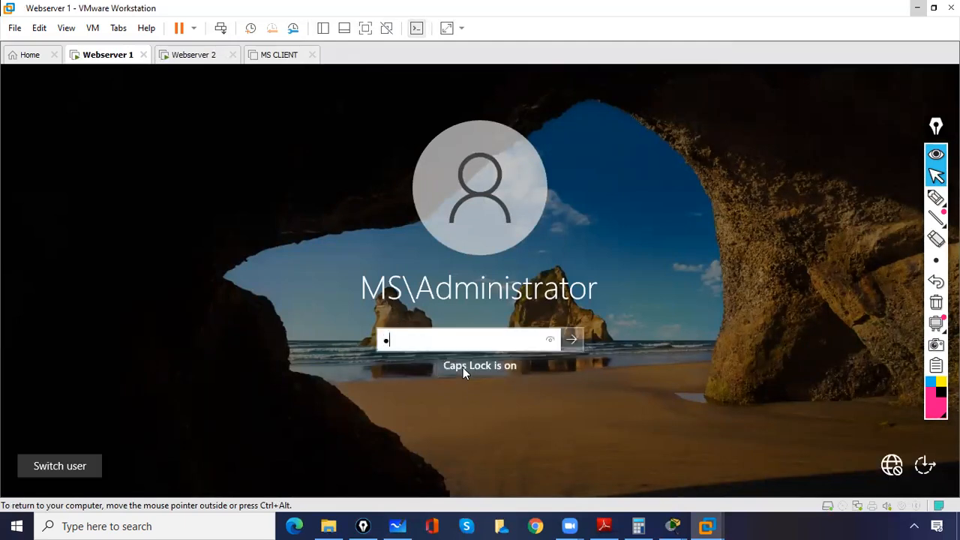
{"action": "type", "text": "d"}
{"action": "key", "text": "Return"}
{"action": "left_click", "coordinate": [463, 367]}
Step: Turn off Caps Lock, sign in to Webserver 1 with the administrator account password, and close the open data folder window
{"action": "type", "text": "P"}
{"action": "key", "text": "Caps_Lock"}
{"action": "key", "text": "BackSpace"}
{"action": "type", "text": "*******"}
{"action": "type", "text": "#$"}
{"action": "left_click", "coordinate": [548, 339]}
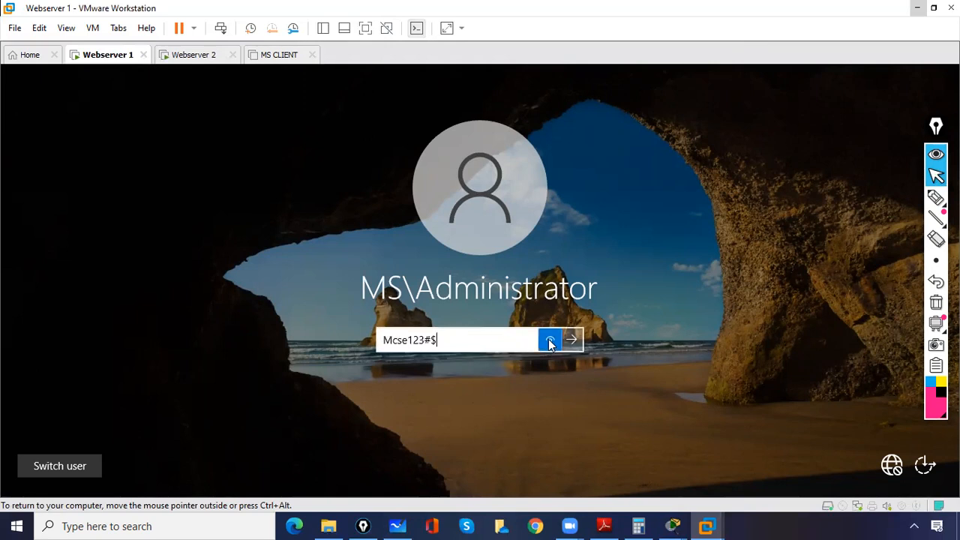
{"action": "left_click", "coordinate": [574, 339]}
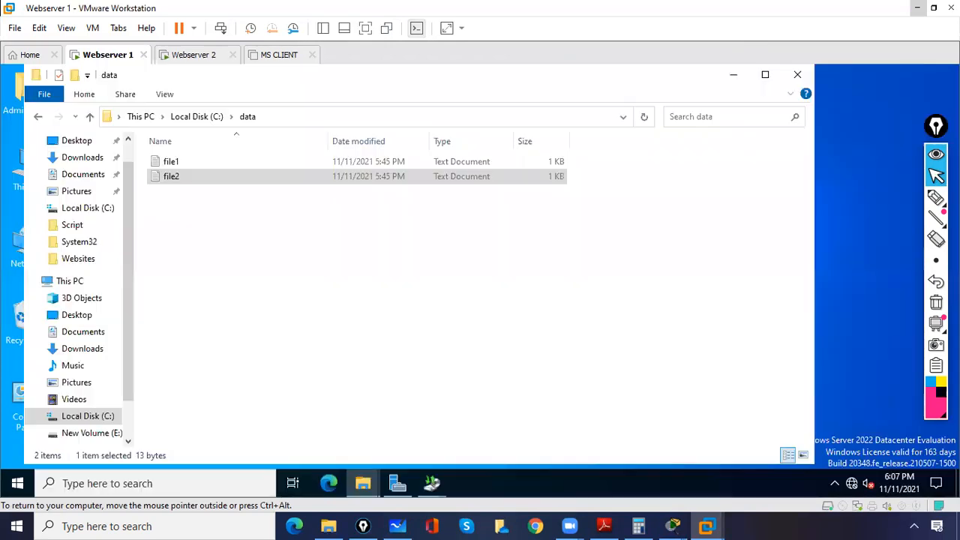
{"action": "left_click", "coordinate": [802, 78]}
Step: Unlock the Webserver 2 virtual machine and sign in with the administrator account password
{"action": "left_click", "coordinate": [197, 60]}
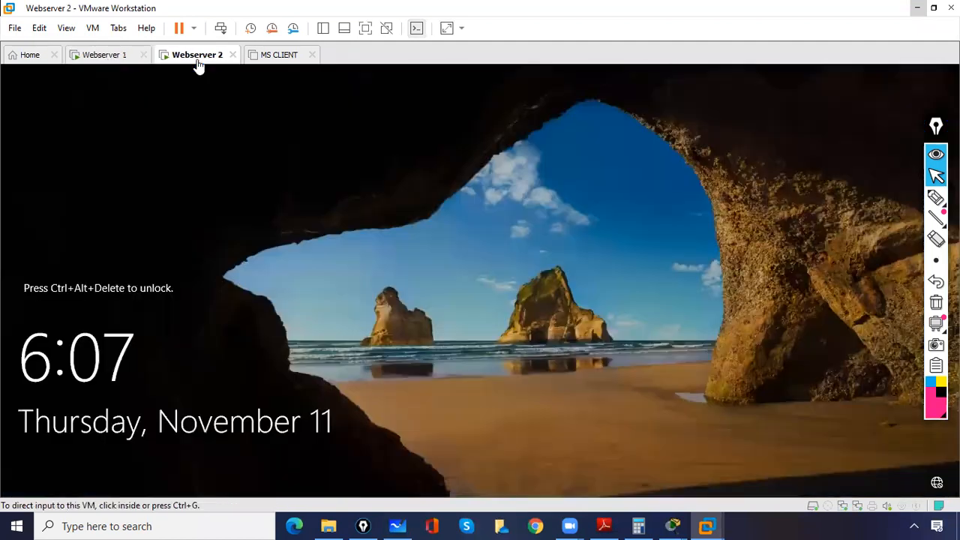
{"action": "left_click", "coordinate": [220, 30]}
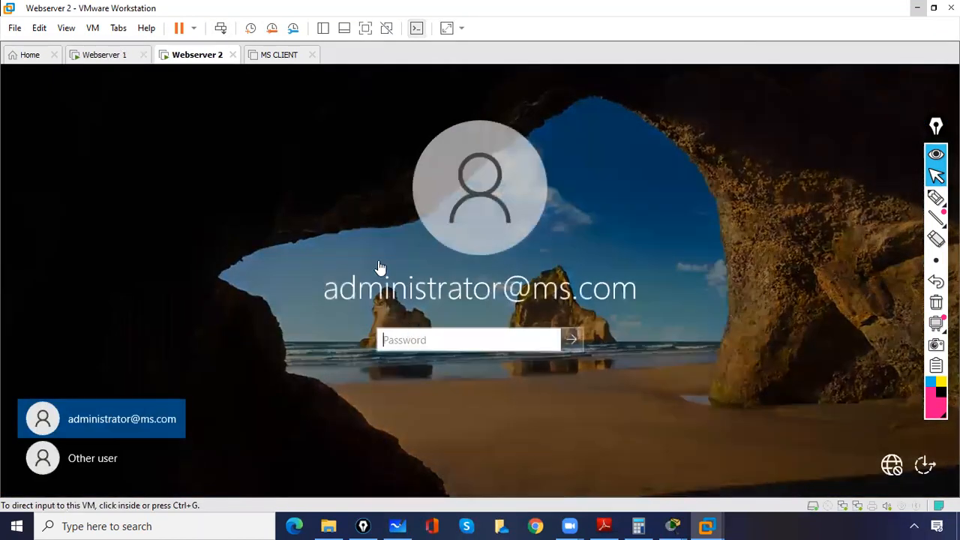
{"action": "left_click", "coordinate": [413, 342]}
{"action": "type", "text": "Pa$$w0rd"}
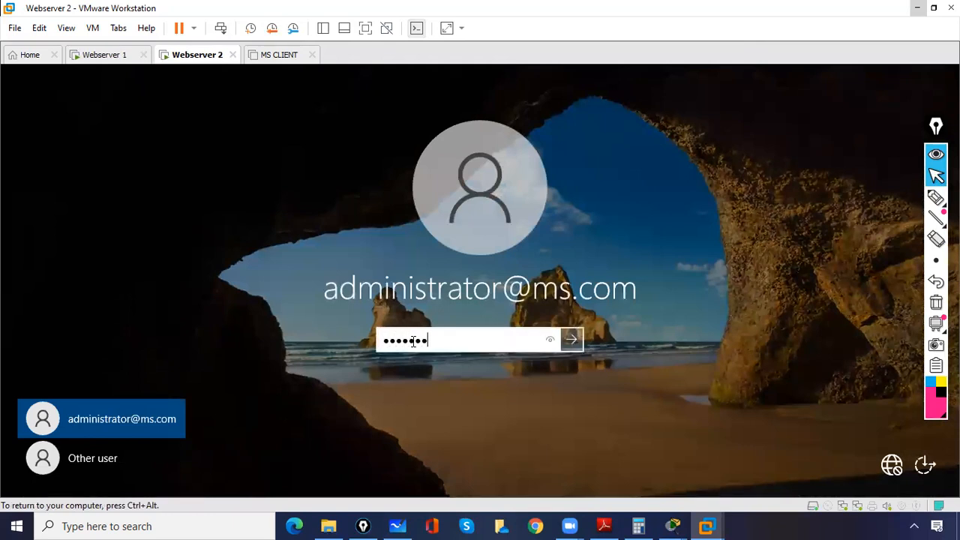
{"action": "key", "text": "Return"}
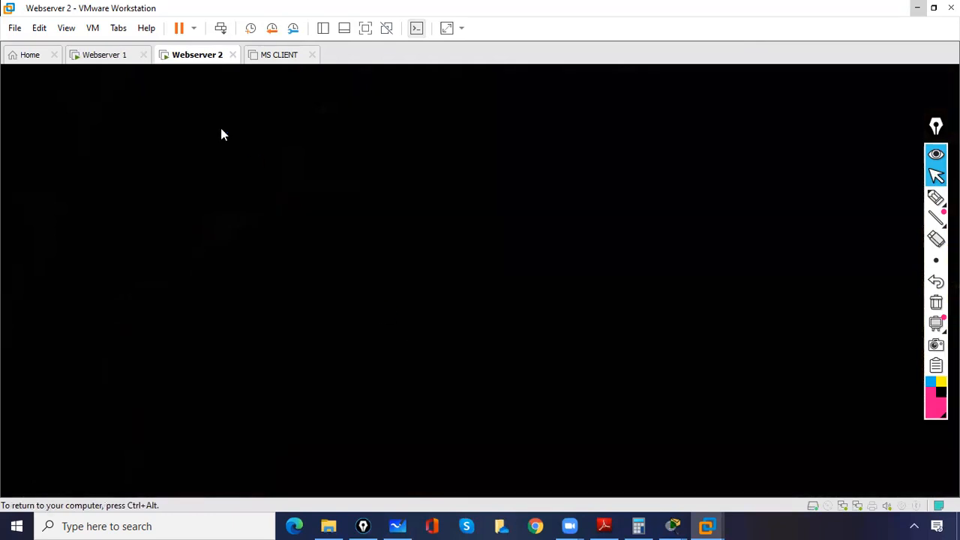
Step: Ping 10.0.0.2 from Webserver 1 to check the connection to the second web server
{"action": "left_click", "coordinate": [96, 58]}
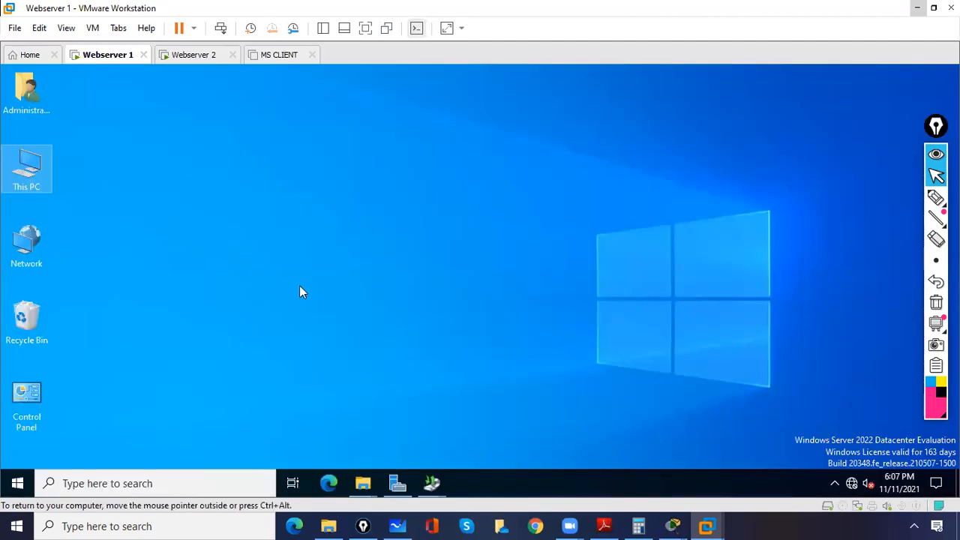
{"action": "left_click", "coordinate": [142, 484]}
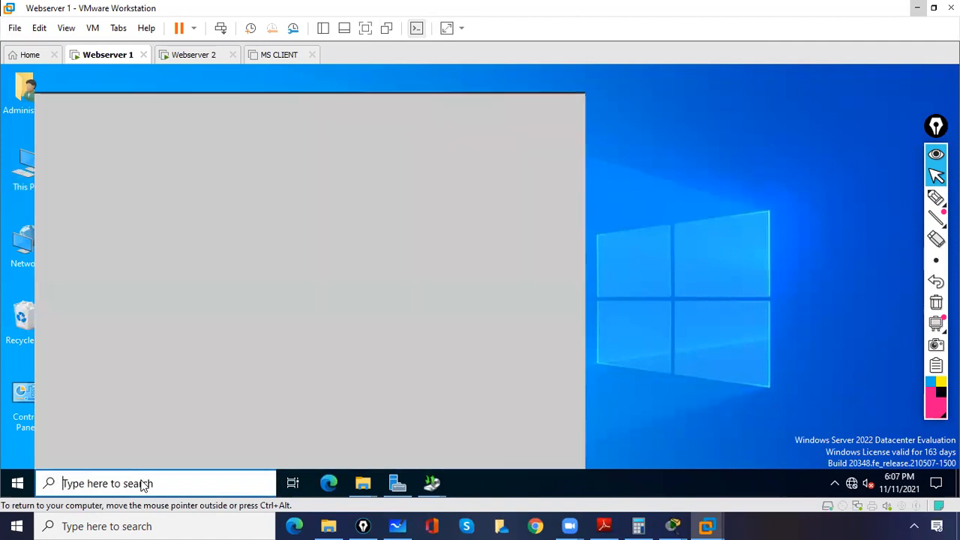
{"action": "type", "text": "ping "}
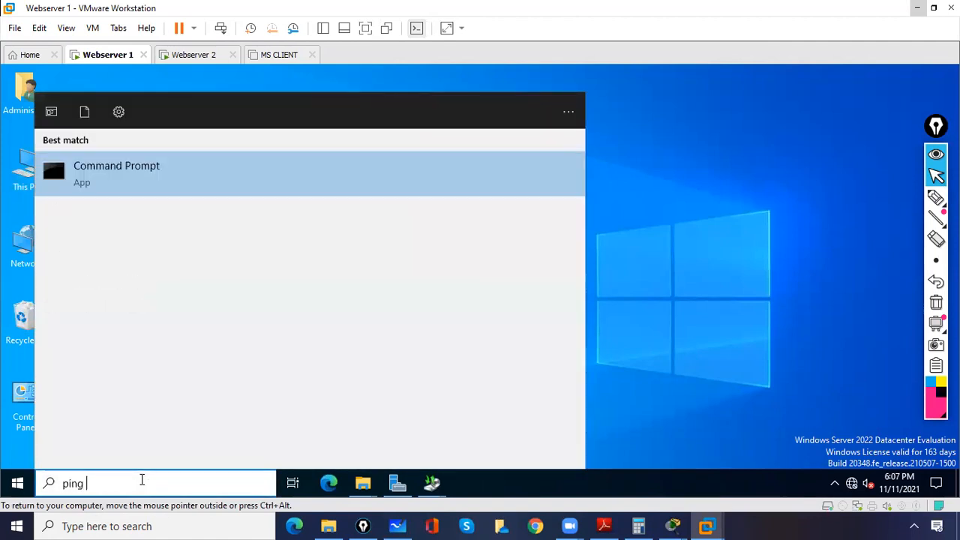
{"action": "type", "text": "10.0."}
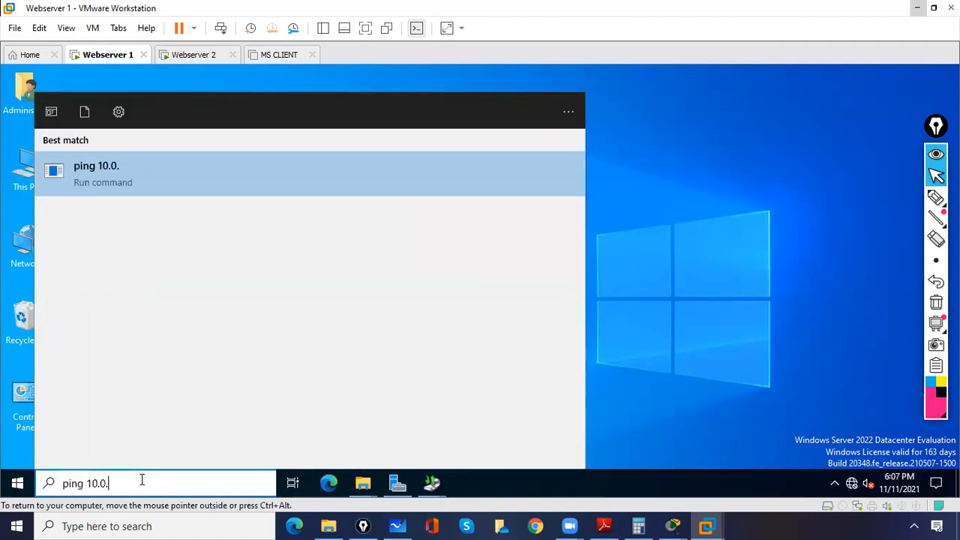
{"action": "type", "text": "0.2"}
{"action": "key", "text": "Return"}
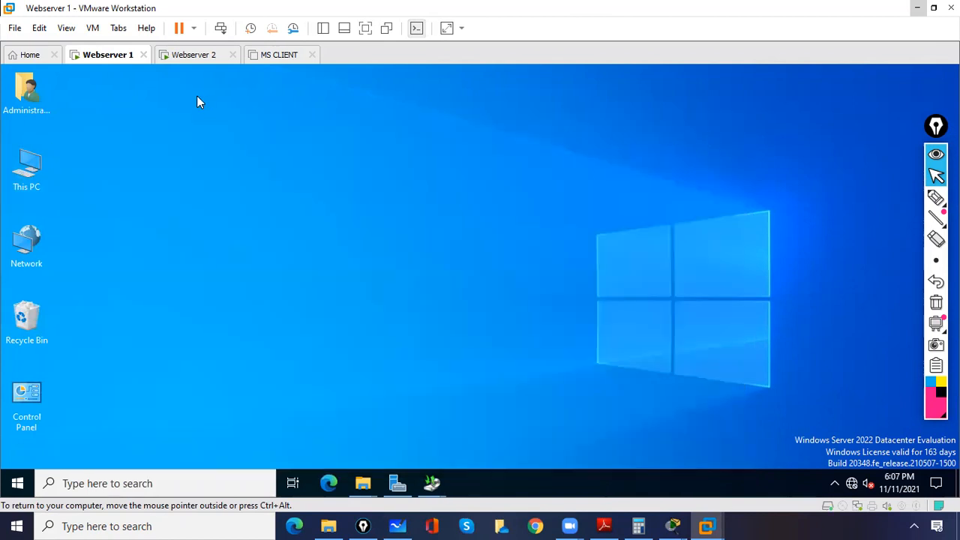
Step: Start the Add Roles and Features Wizard from Server Manager on Webserver 1 and advance to feature selection for Server-01.ms.com, adding no roles
{"action": "left_click", "coordinate": [397, 482]}
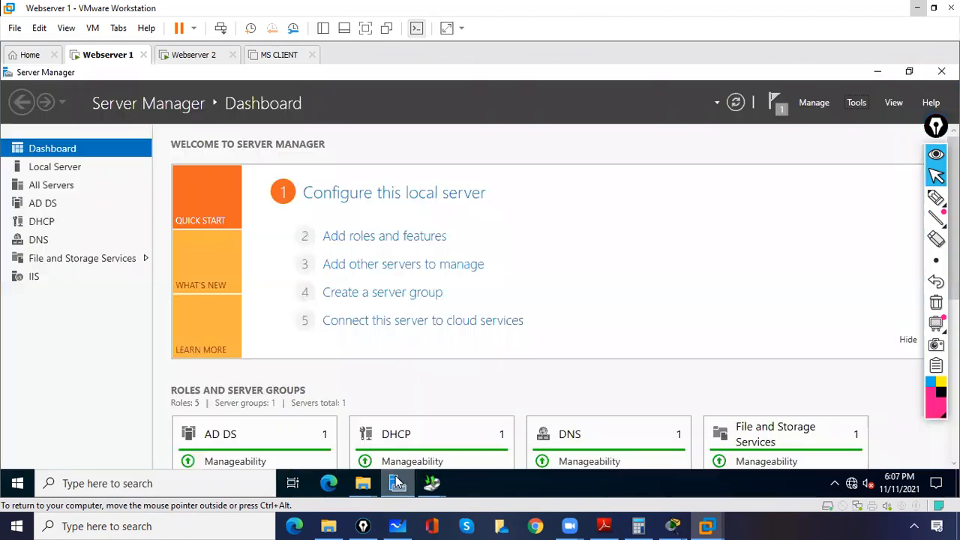
{"action": "left_click", "coordinate": [357, 237]}
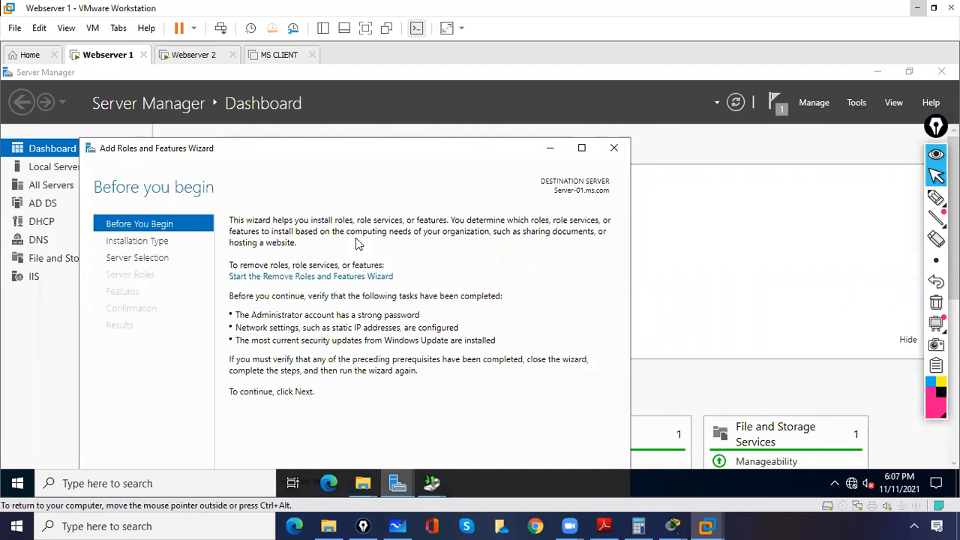
{"action": "left_click", "coordinate": [583, 148]}
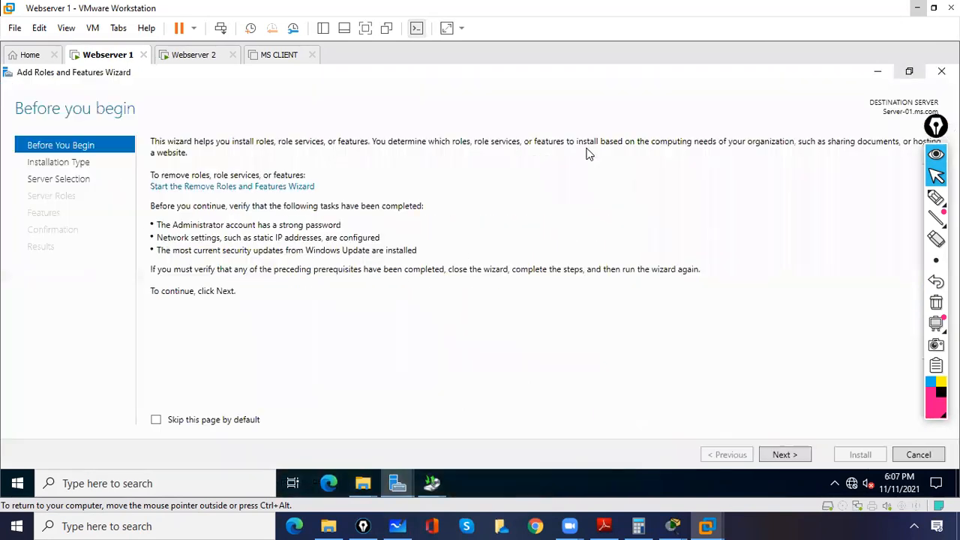
{"action": "left_click", "coordinate": [785, 456]}
{"action": "left_click", "coordinate": [784, 455]}
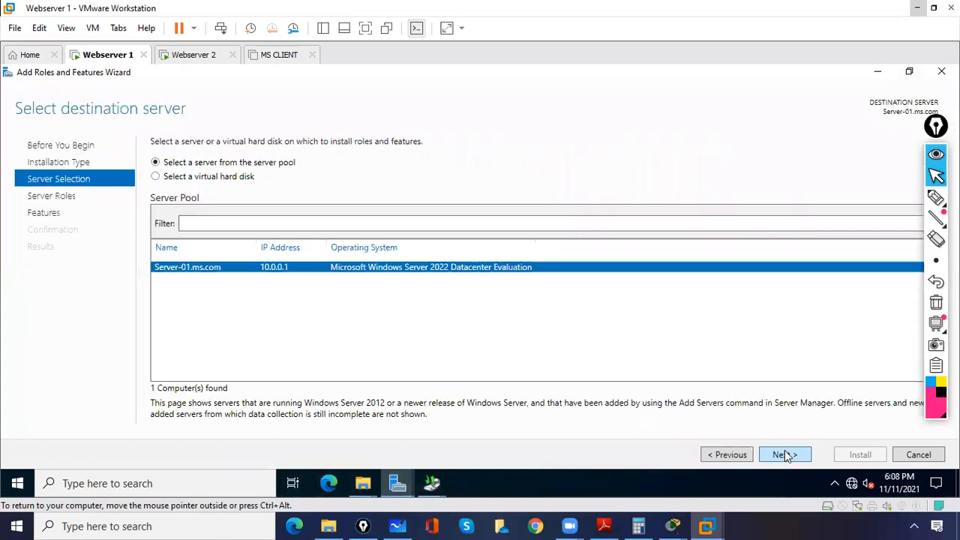
{"action": "left_click", "coordinate": [785, 455]}
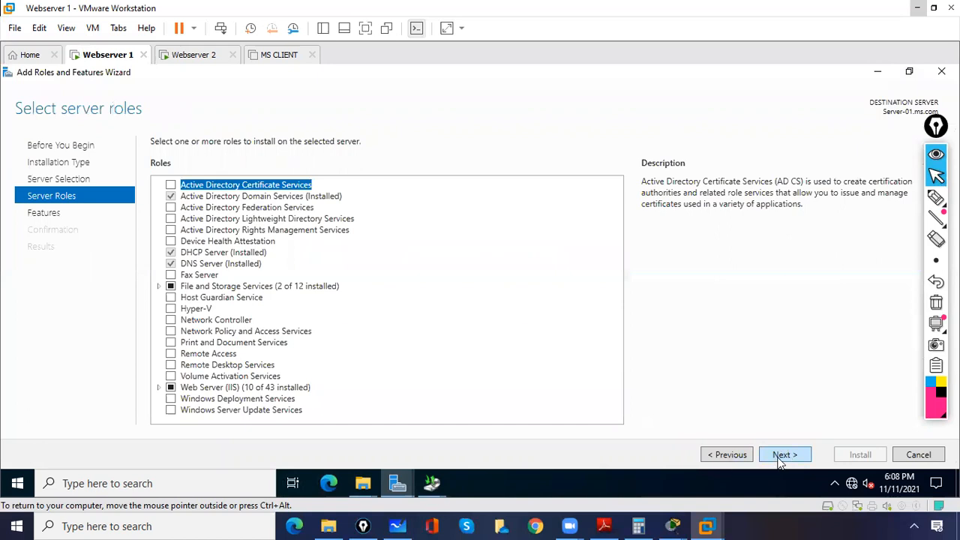
{"action": "left_click", "coordinate": [782, 455]}
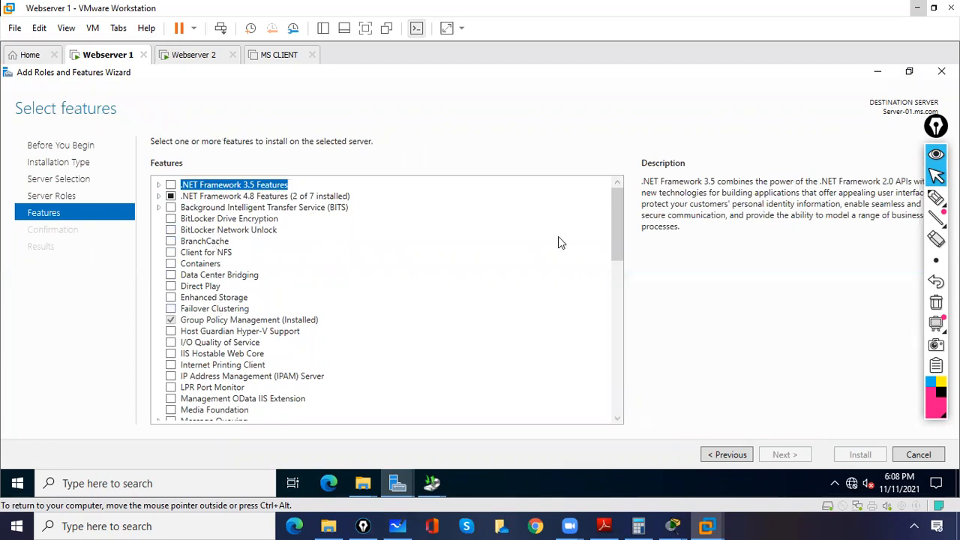
Step: Select the Network Load Balancing feature with its management tools and install it on Server-01.ms.com
{"action": "left_click_drag", "start_coordinate": [615, 239], "coordinate": [623, 315]}
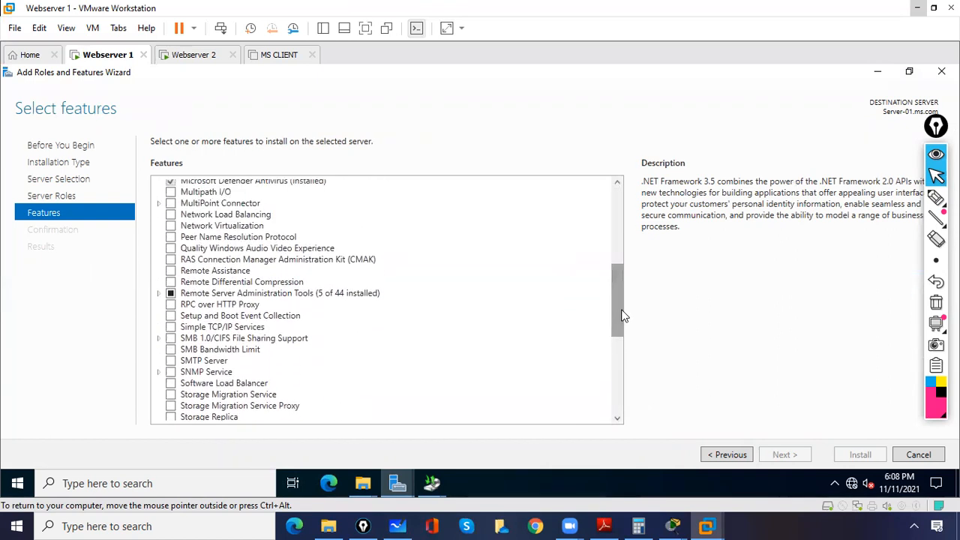
{"action": "left_click", "coordinate": [171, 214]}
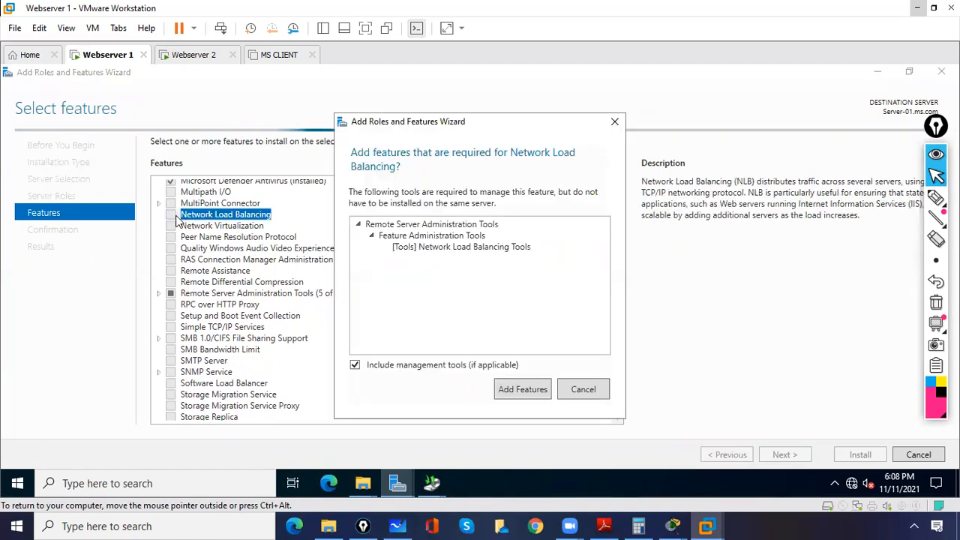
{"action": "left_click", "coordinate": [513, 392]}
{"action": "left_click", "coordinate": [786, 460]}
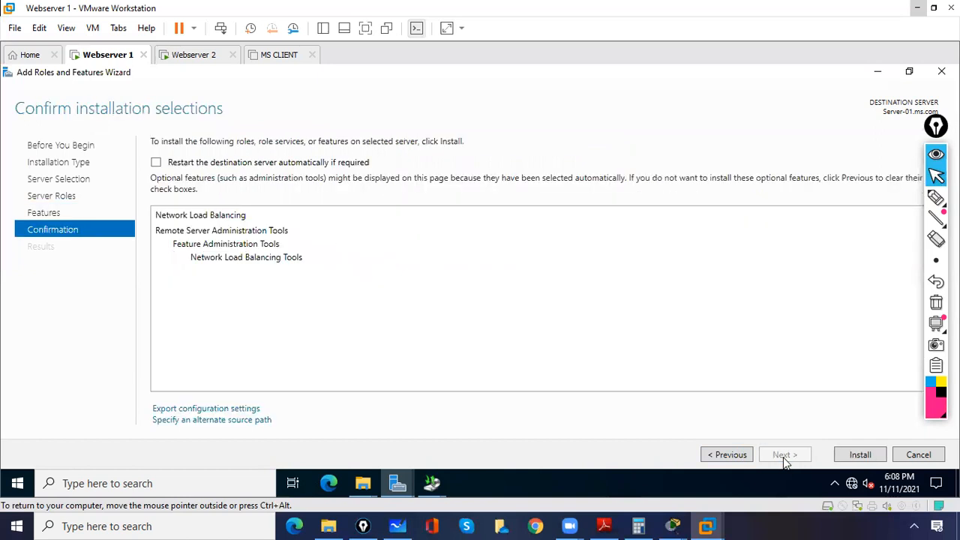
{"action": "left_click", "coordinate": [872, 455]}
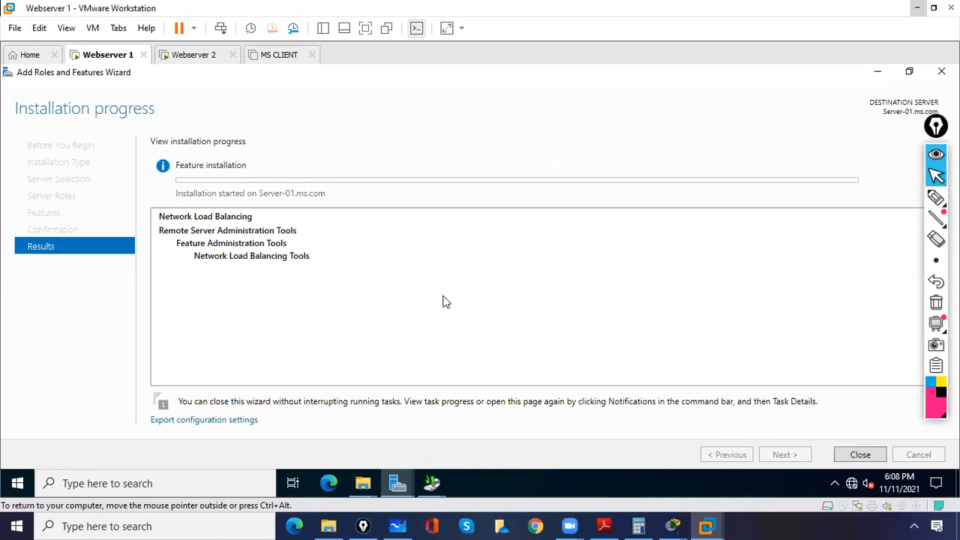
Step: On Webserver 2, submit the unexpected shutdown reason as Other (Unplanned) with a comment and dismiss the Windows Admin Center message
{"action": "left_click", "coordinate": [183, 56]}
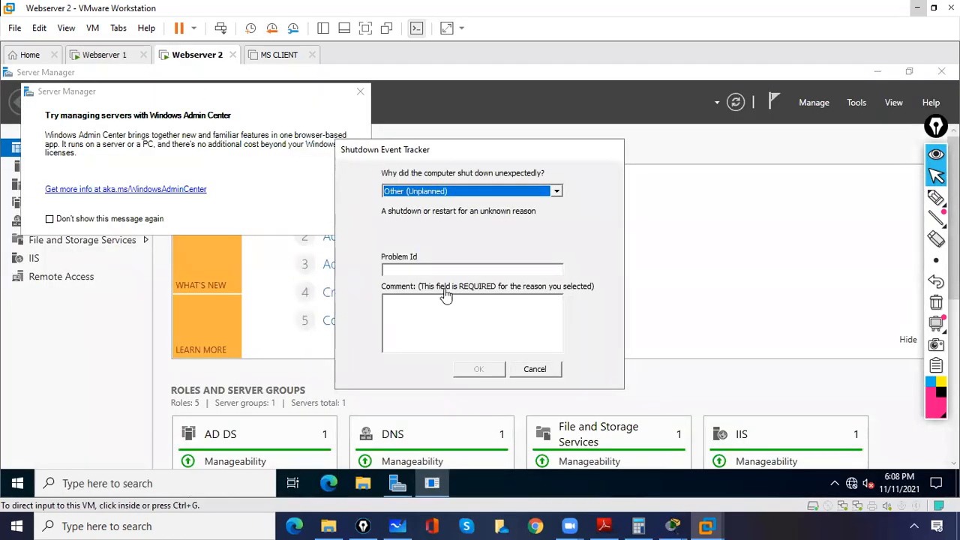
{"action": "left_click", "coordinate": [451, 311]}
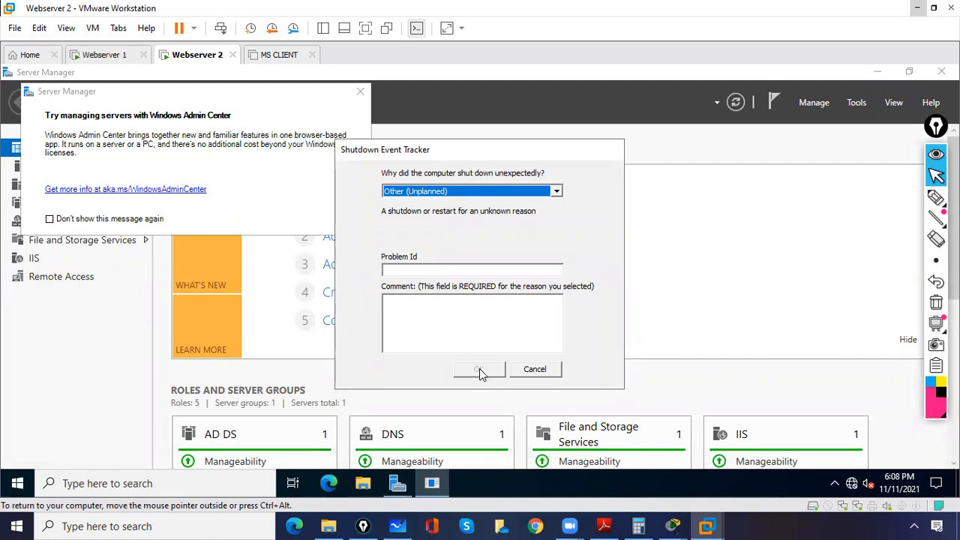
{"action": "left_click", "coordinate": [481, 332]}
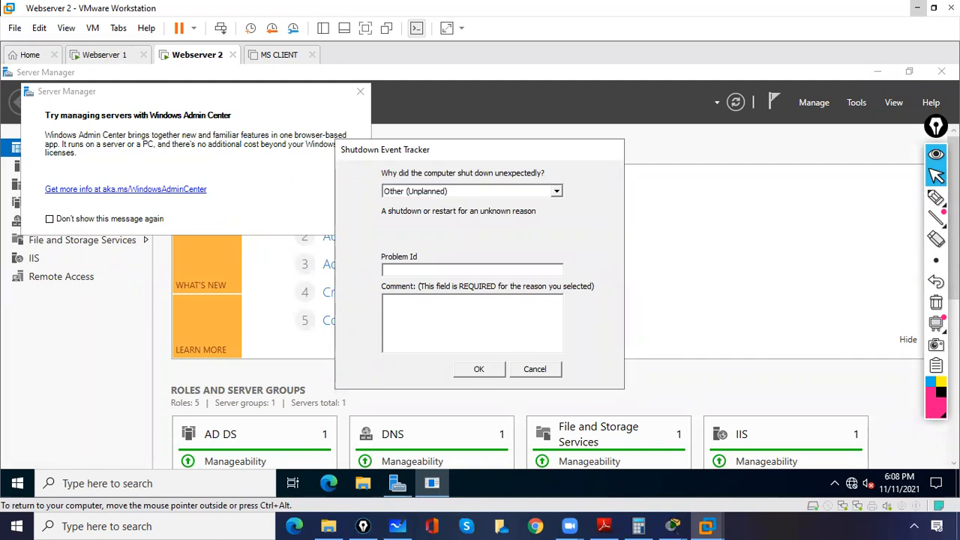
{"action": "left_click", "coordinate": [478, 369]}
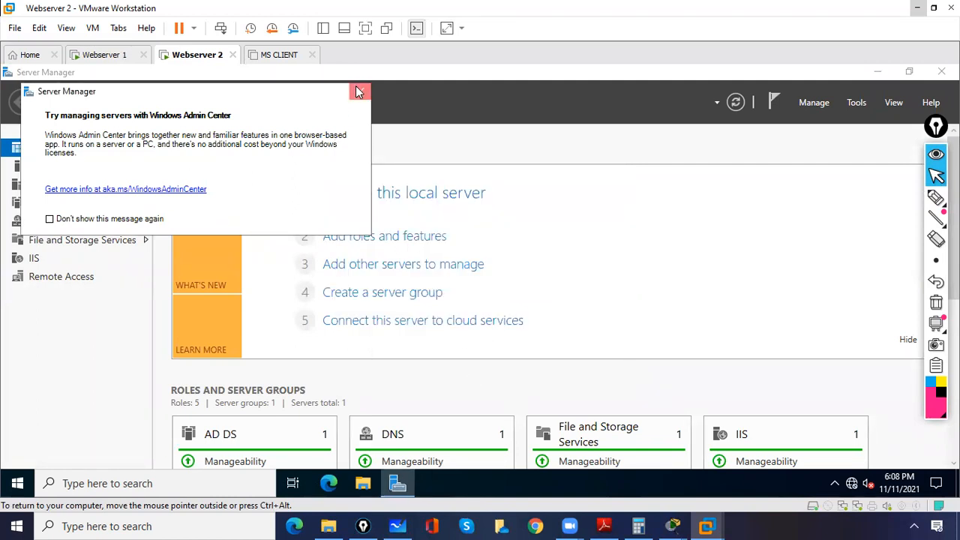
{"action": "left_click", "coordinate": [360, 92]}
{"action": "left_click", "coordinate": [857, 104]}
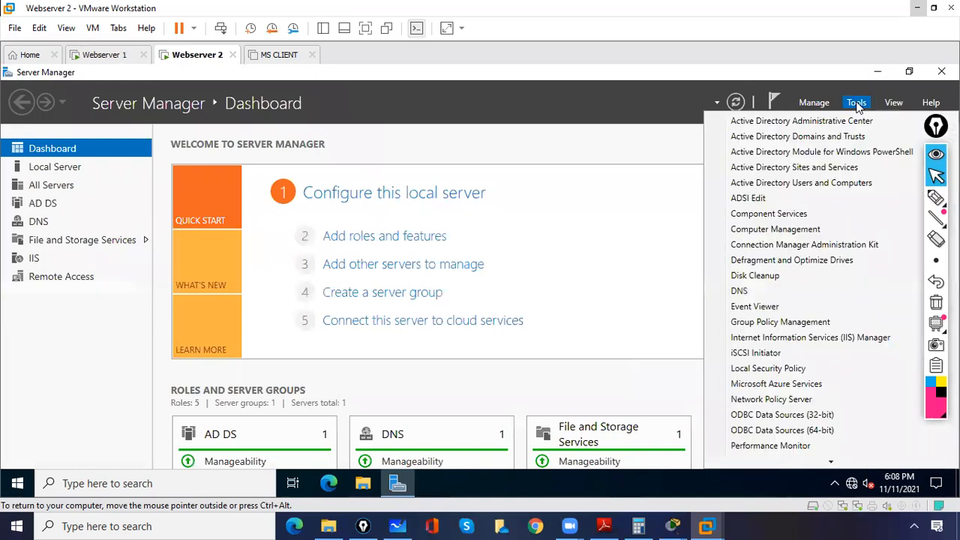
{"action": "left_click", "coordinate": [599, 216]}
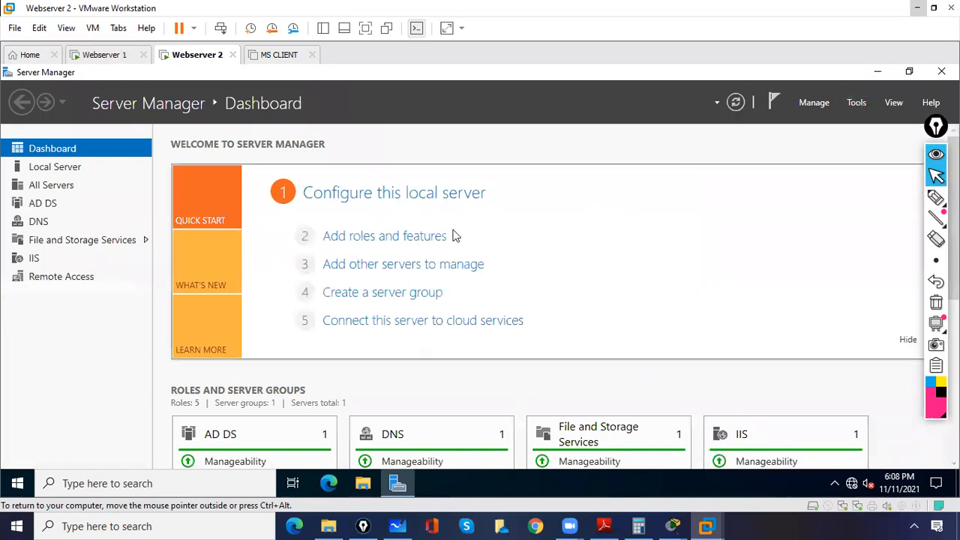
Step: Start the Add Roles and Features Wizard on Webserver 2 and advance to feature selection for Server-02.ms.com, adding no roles
{"action": "left_click", "coordinate": [386, 239]}
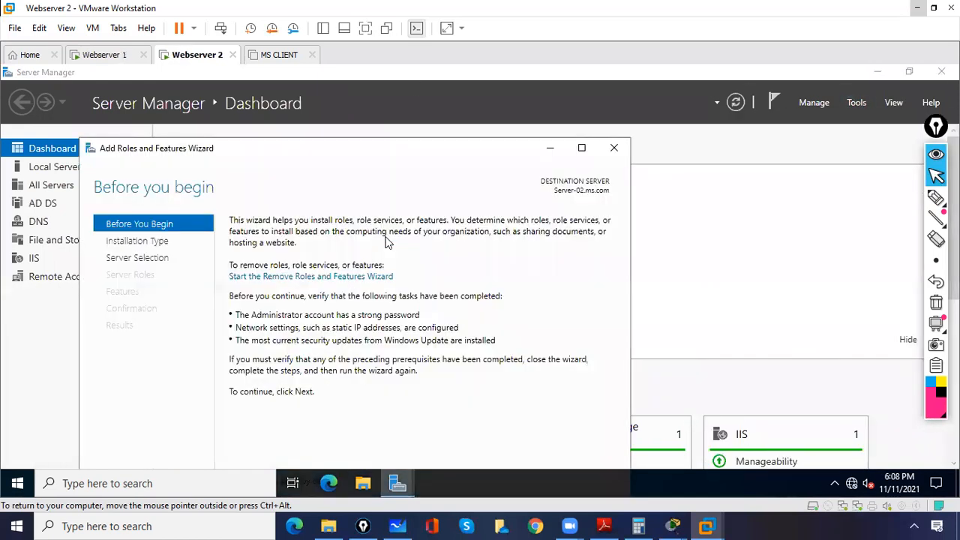
{"action": "left_click", "coordinate": [584, 150]}
{"action": "left_click", "coordinate": [784, 457]}
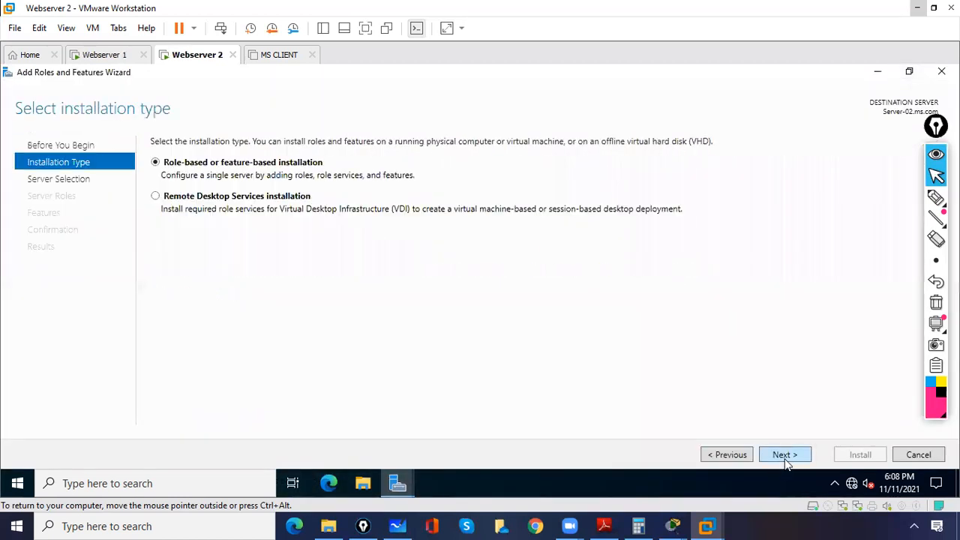
{"action": "left_click", "coordinate": [785, 455]}
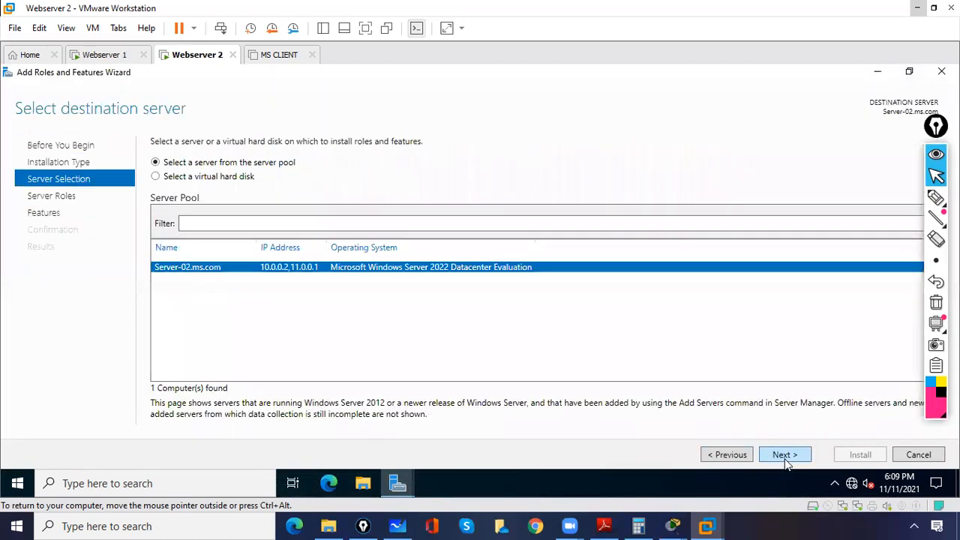
{"action": "left_click", "coordinate": [785, 456]}
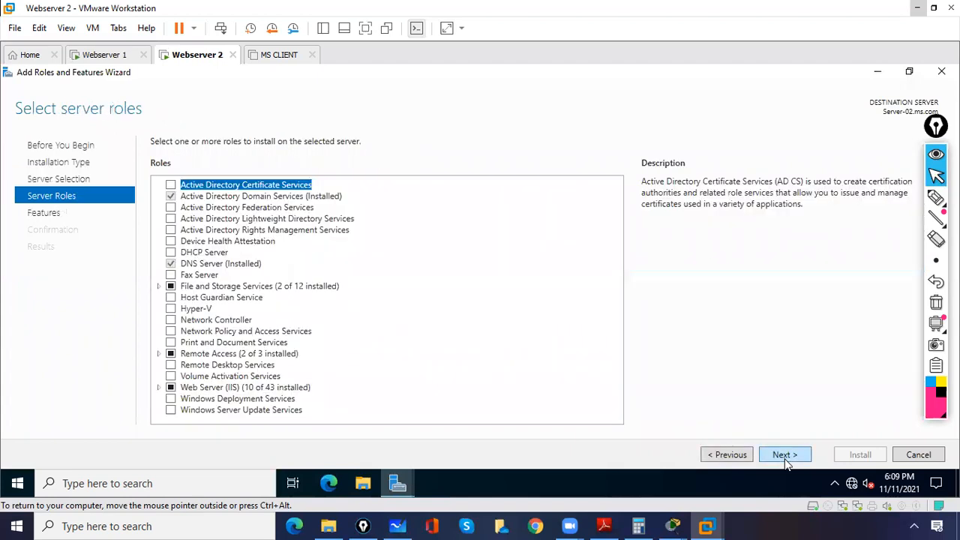
{"action": "left_click", "coordinate": [784, 455]}
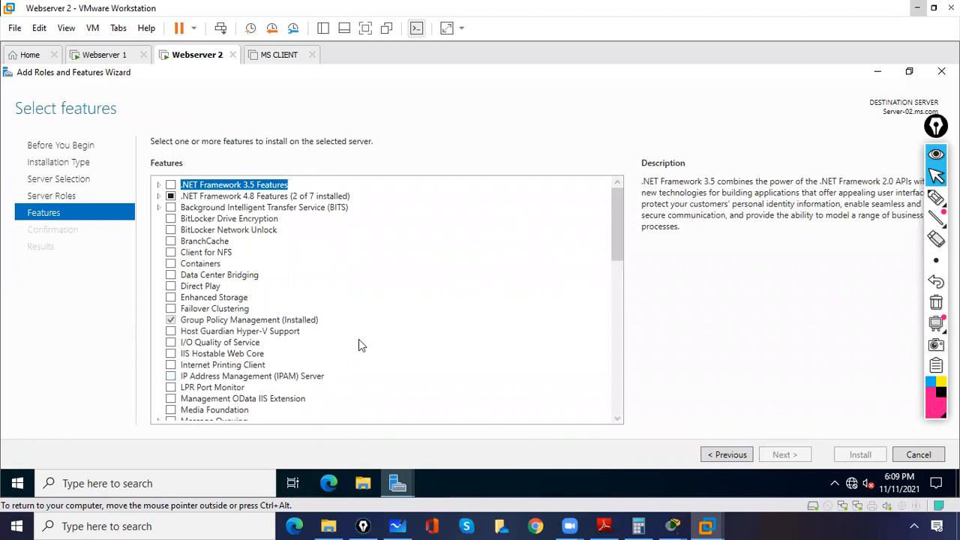
Step: Select the Network Load Balancing feature with its management tools and install it on Server-02.ms.com
{"action": "left_click_drag", "start_coordinate": [616, 210], "coordinate": [620, 250]}
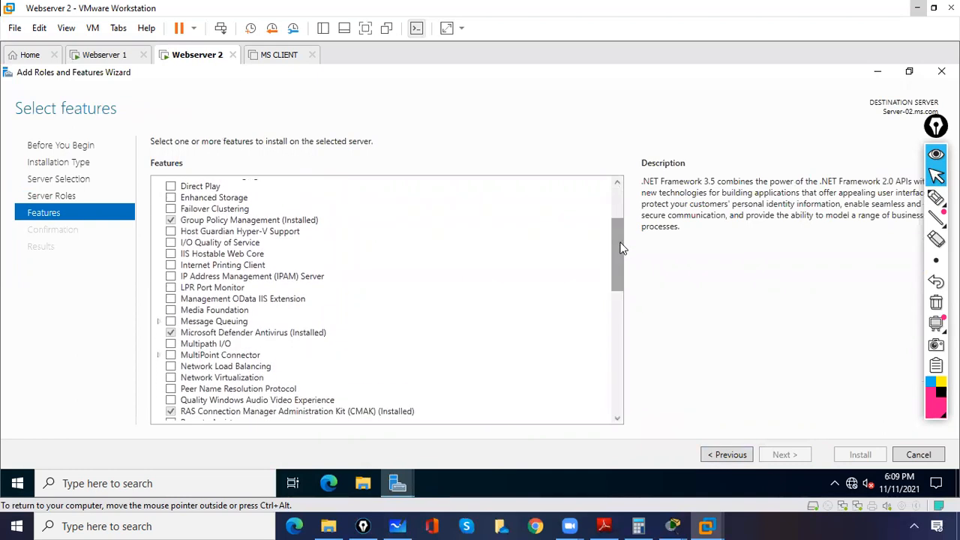
{"action": "left_click", "coordinate": [172, 366]}
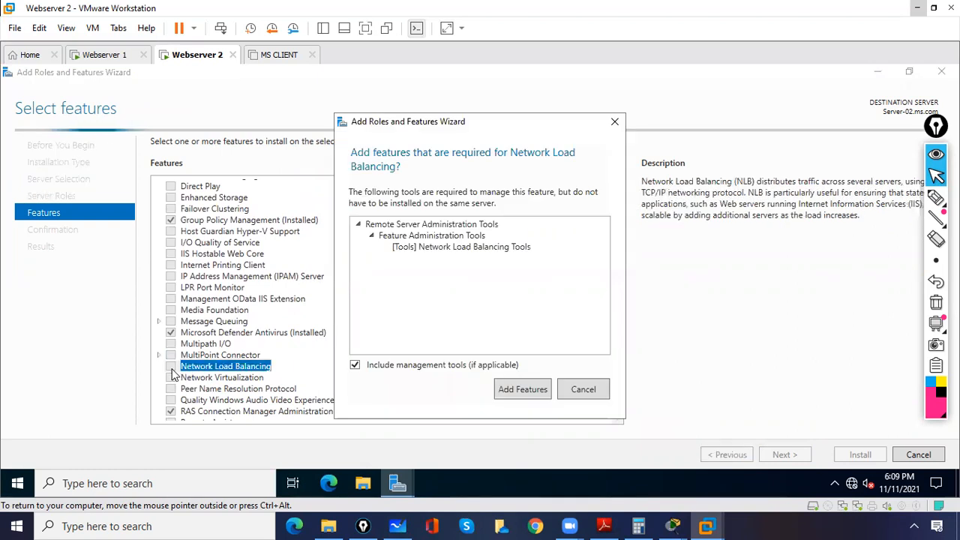
{"action": "left_click", "coordinate": [508, 389]}
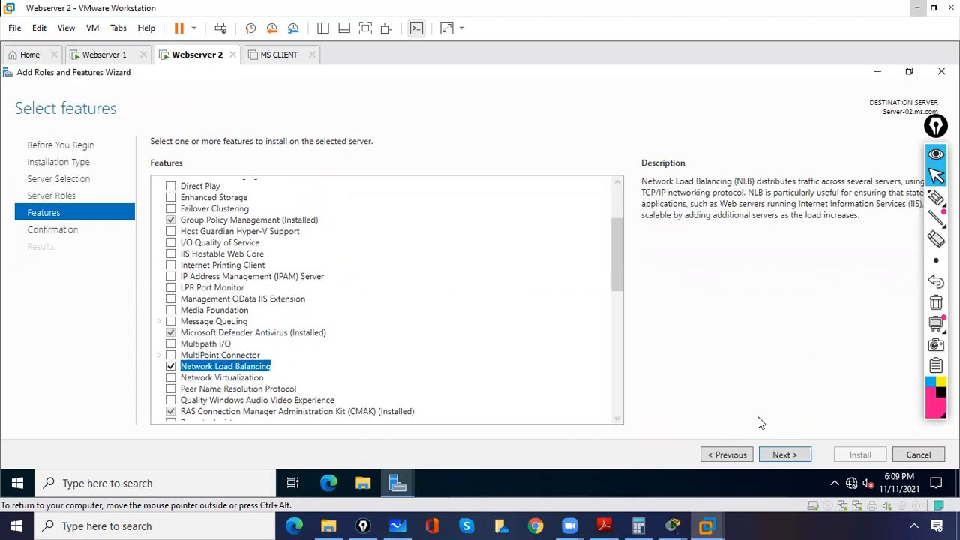
{"action": "left_click", "coordinate": [783, 456]}
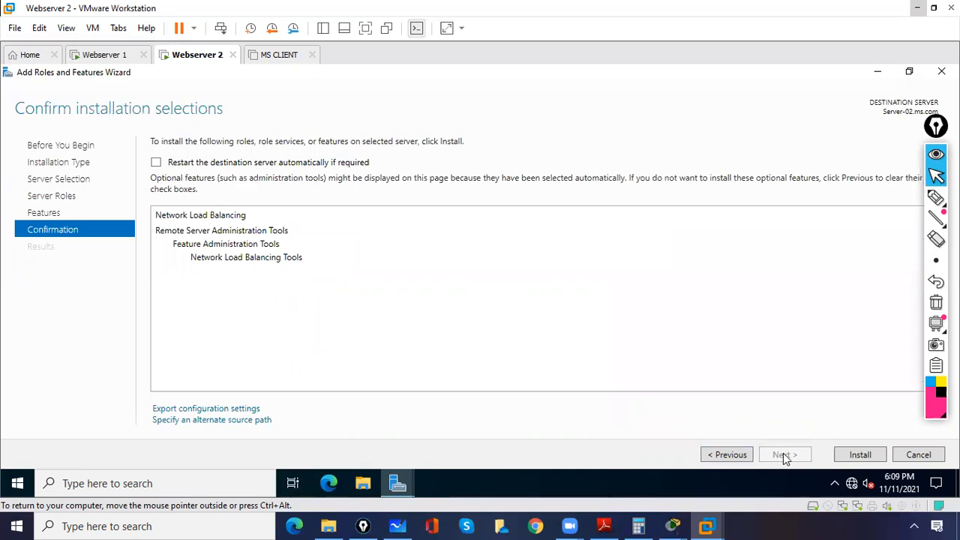
{"action": "left_click", "coordinate": [860, 455]}
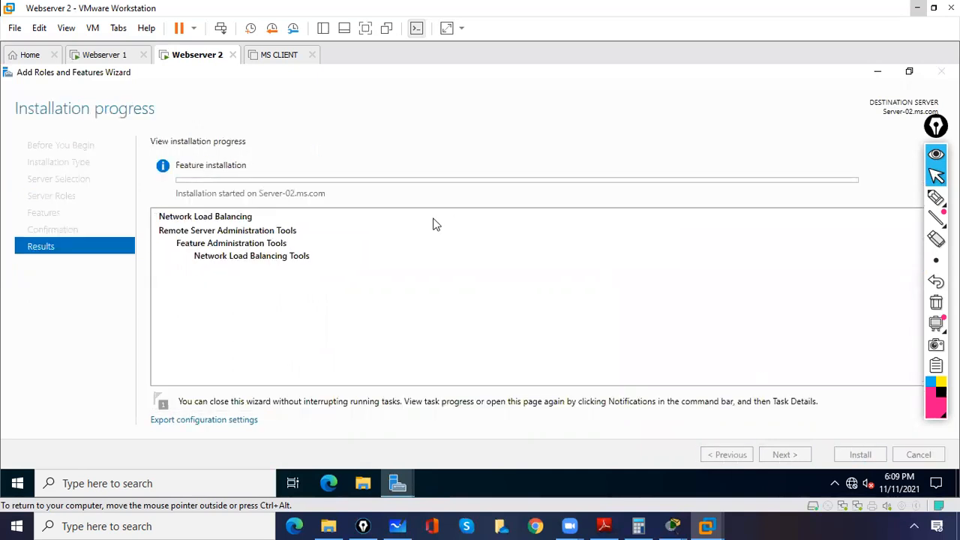
Step: Check the feature installation progress on both web servers and power on the MS CLIENT virtual machine
{"action": "left_click", "coordinate": [103, 57]}
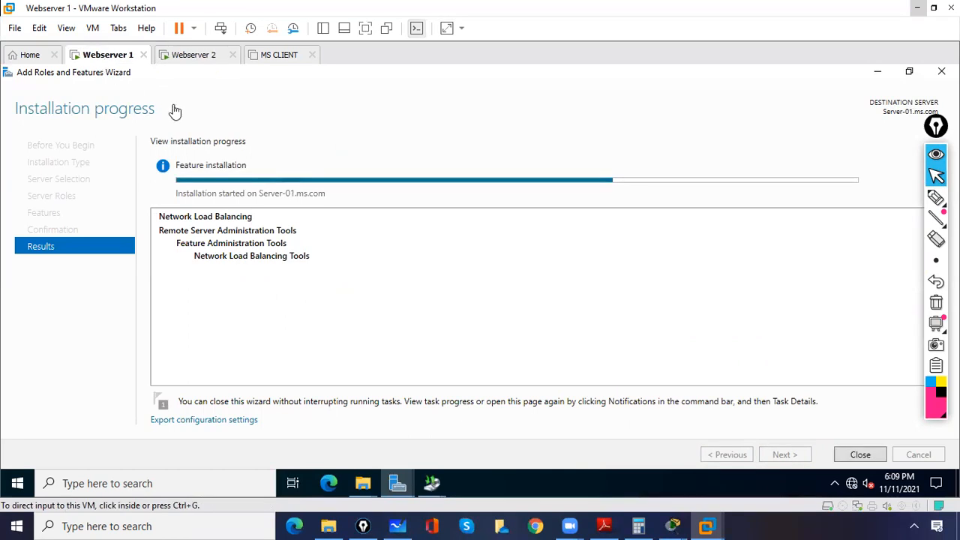
{"action": "left_click", "coordinate": [196, 60]}
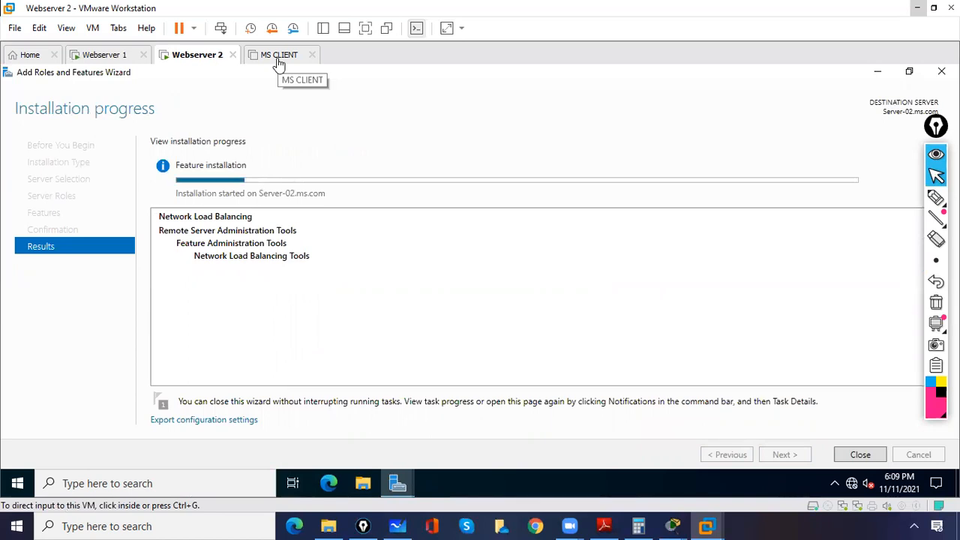
{"action": "left_click", "coordinate": [278, 60]}
{"action": "left_click", "coordinate": [180, 30]}
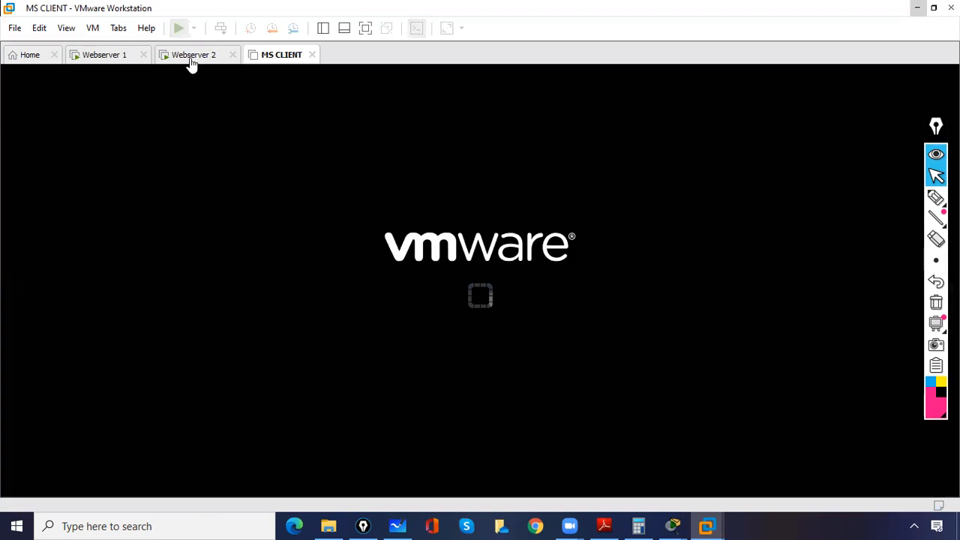
Step: Monitor the Network Load Balancing installation on Webserver 1 and Webserver 2 and the startup of MS CLIENT
{"action": "left_click", "coordinate": [192, 59]}
{"action": "left_click", "coordinate": [105, 59]}
{"action": "left_click", "coordinate": [174, 66]}
{"action": "left_click", "coordinate": [261, 66]}
{"action": "left_click", "coordinate": [304, 144]}
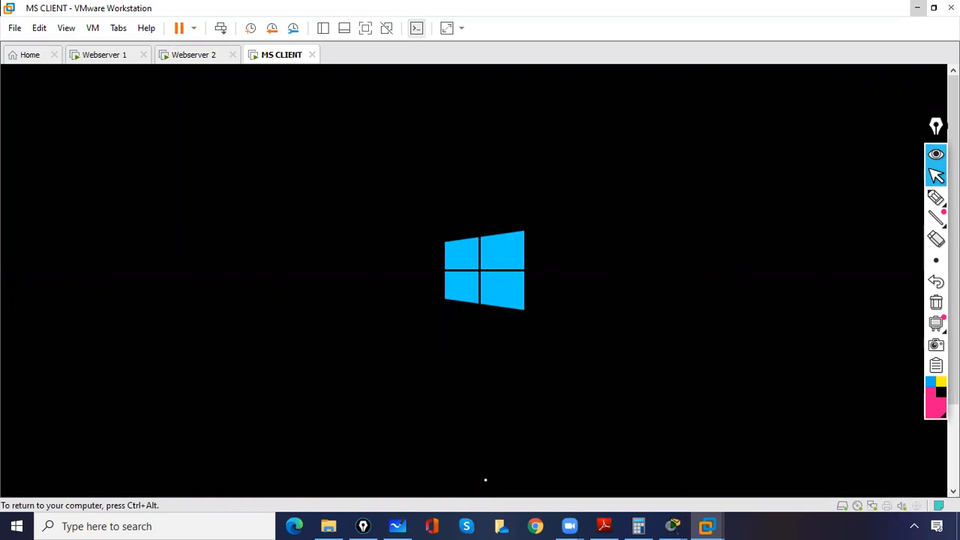
{"action": "left_click", "coordinate": [97, 58]}
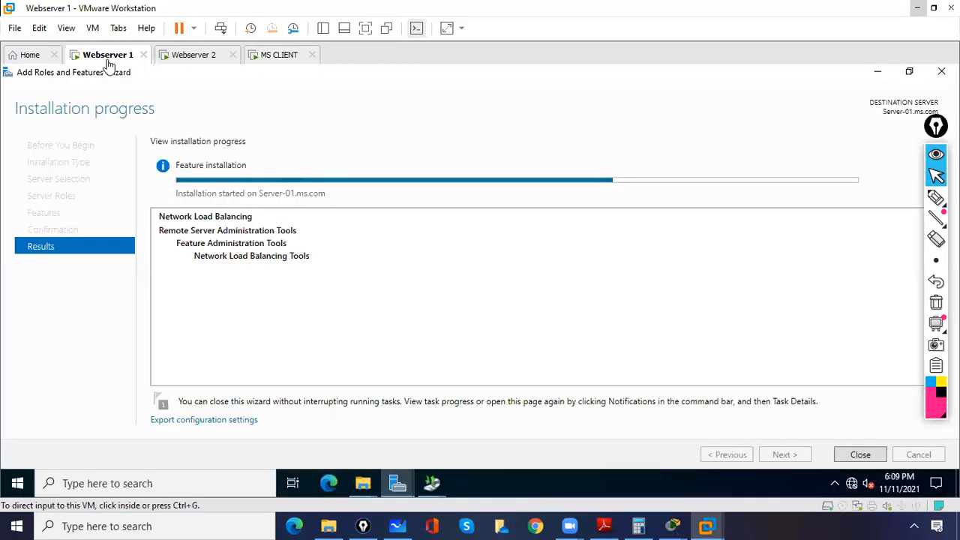
{"action": "left_click", "coordinate": [184, 59]}
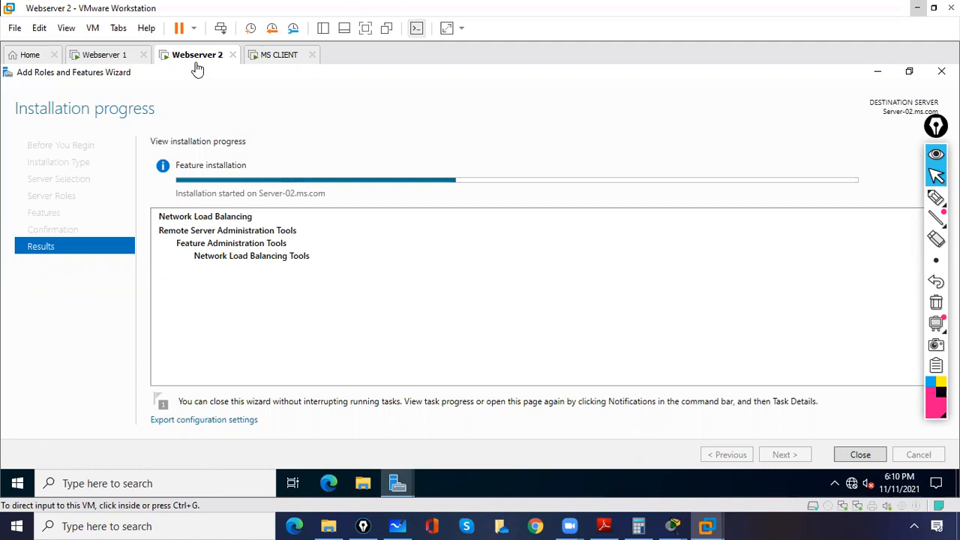
{"action": "left_click", "coordinate": [107, 60]}
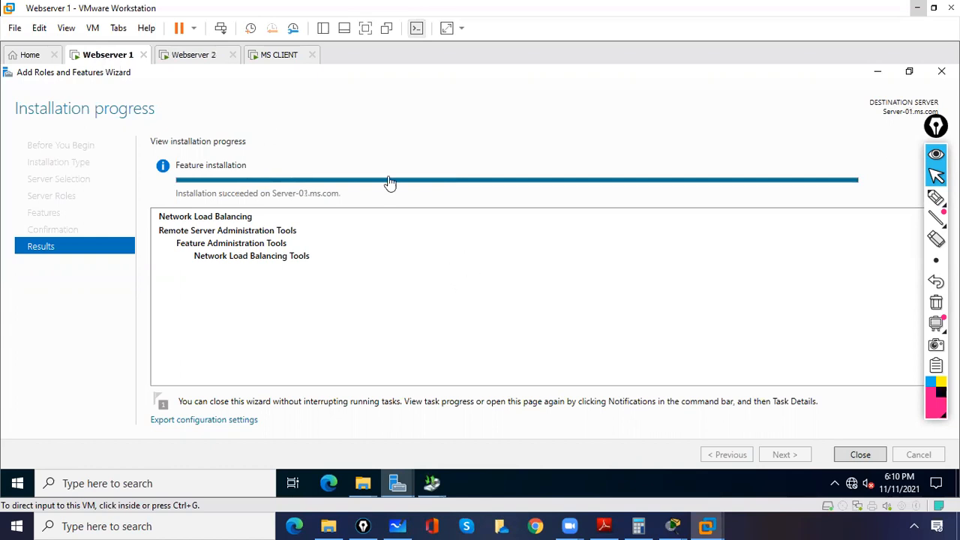
{"action": "left_click", "coordinate": [352, 133]}
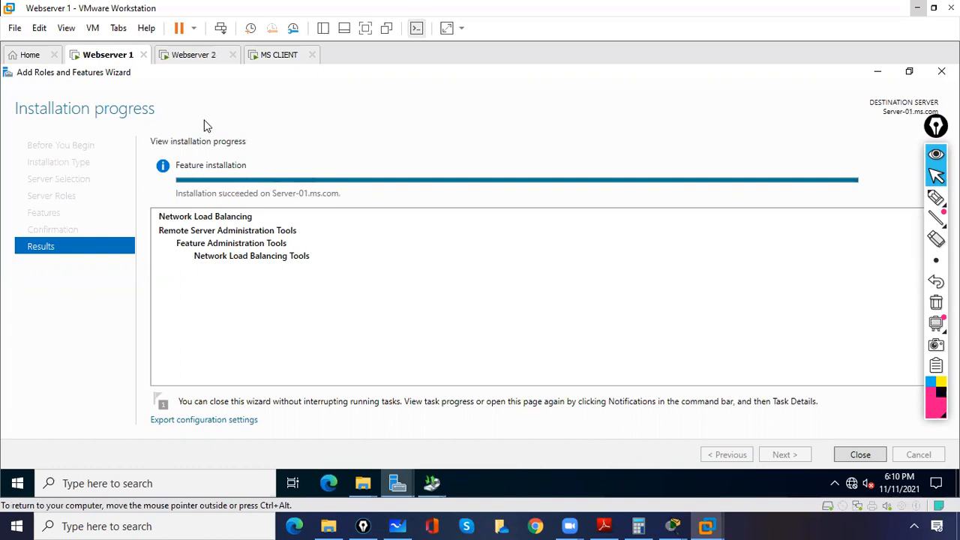
{"action": "left_click", "coordinate": [195, 60]}
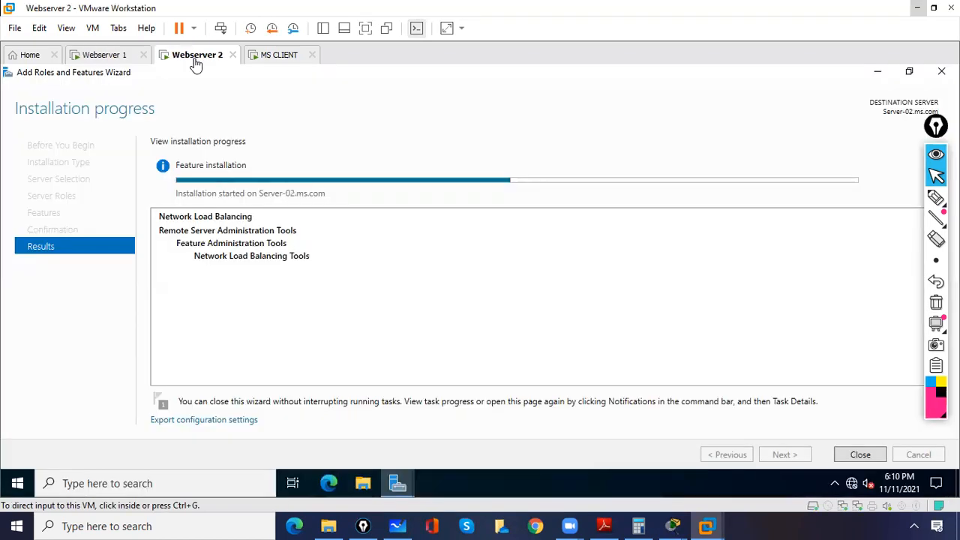
{"action": "left_click", "coordinate": [276, 56]}
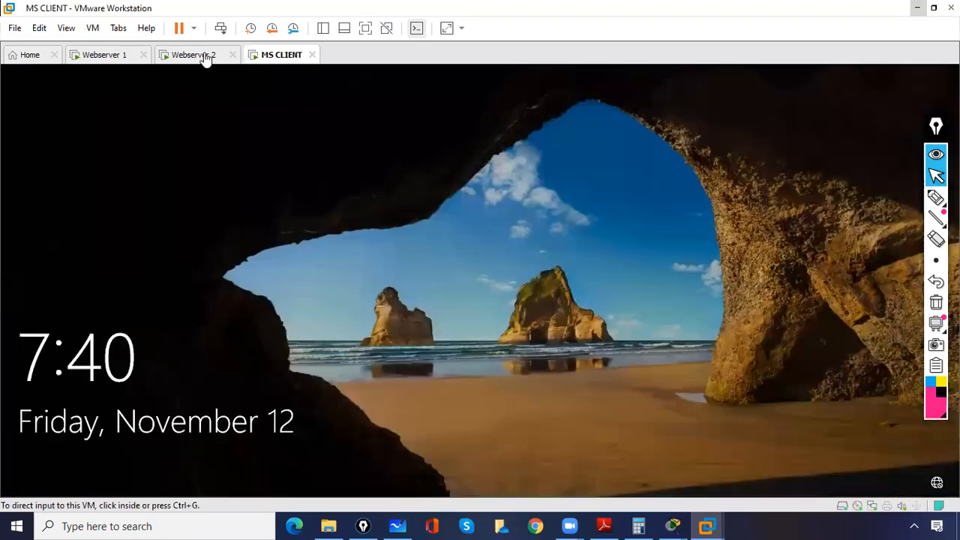
{"action": "left_click", "coordinate": [196, 56]}
{"action": "left_click", "coordinate": [257, 125]}
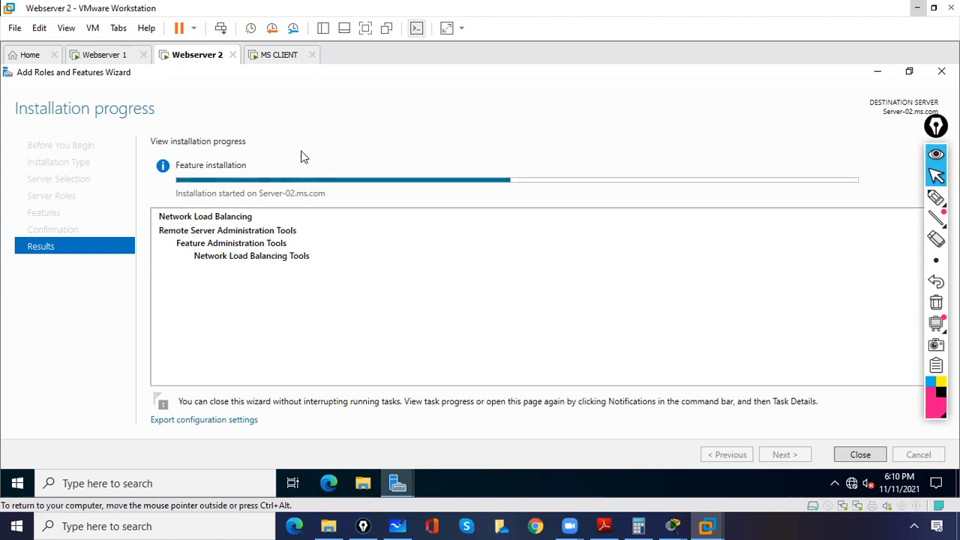
Step: Sign in to the MS CLIENT virtual machine with the listed local user account by entering its account password
{"action": "left_click", "coordinate": [279, 55]}
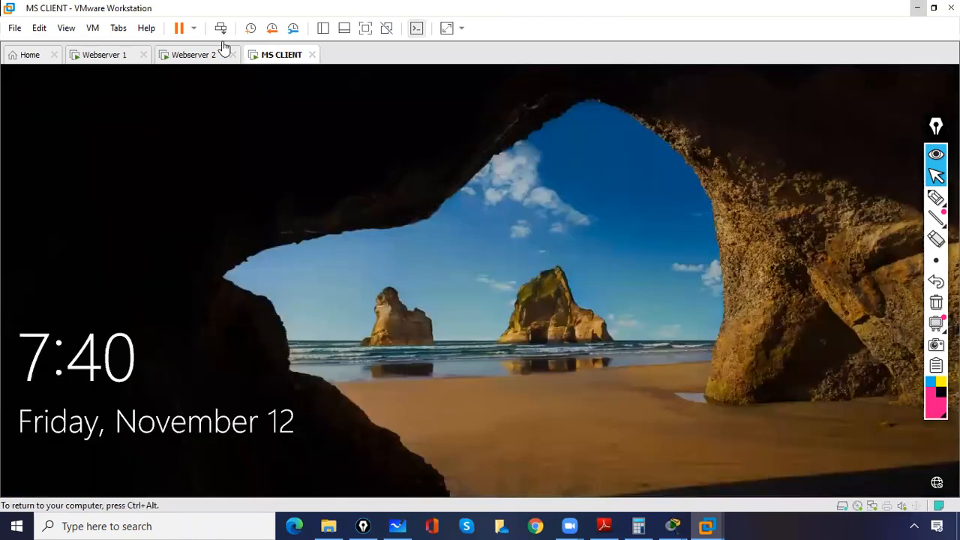
{"action": "left_click", "coordinate": [377, 357]}
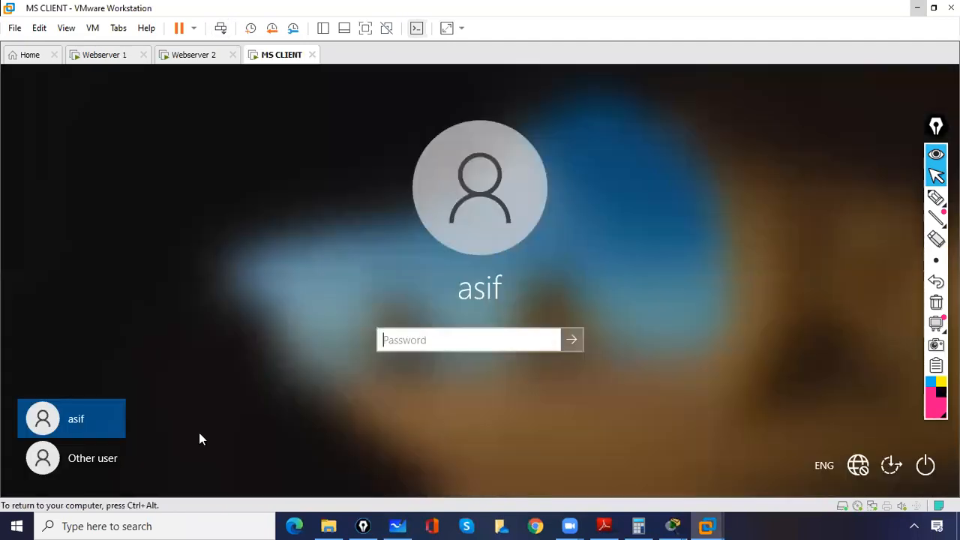
{"action": "left_click", "coordinate": [111, 466]}
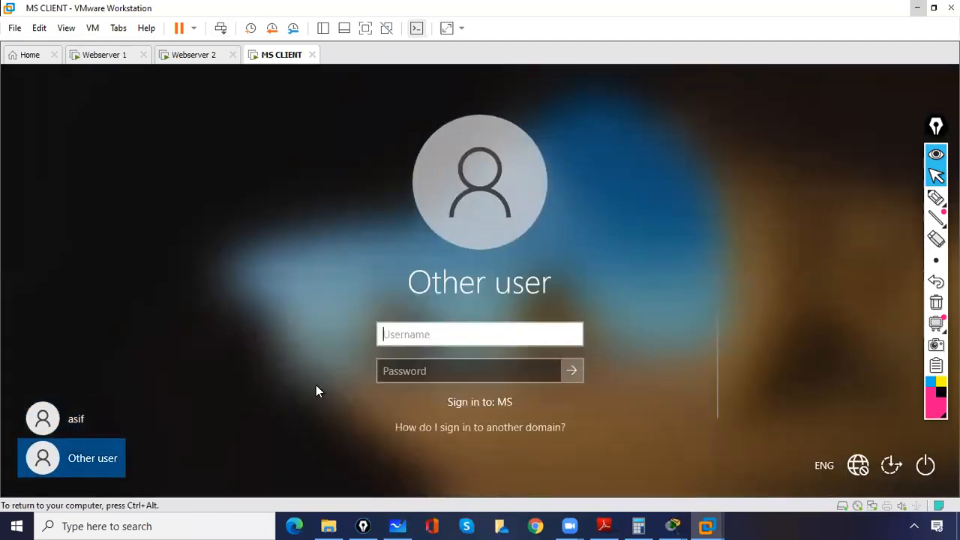
{"action": "left_click", "coordinate": [99, 417]}
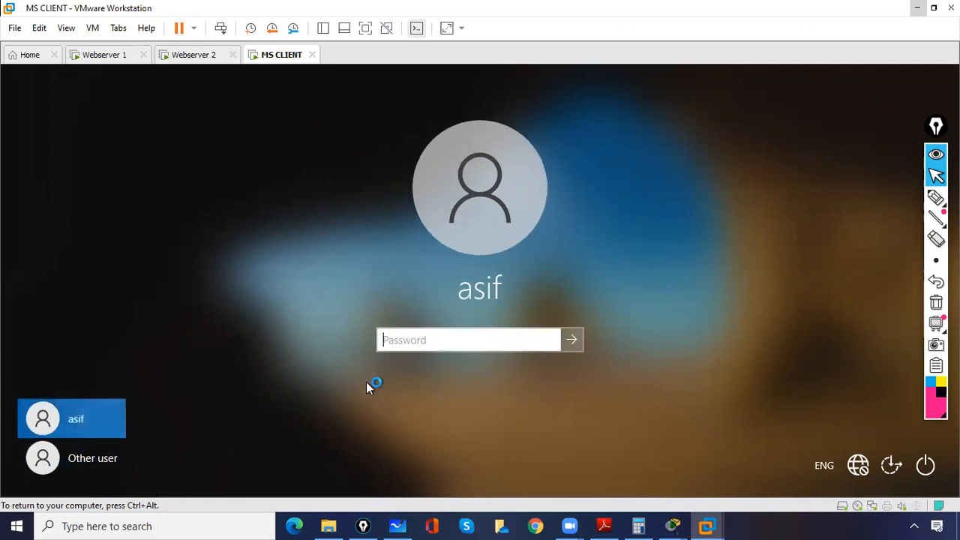
{"action": "left_click", "coordinate": [389, 345]}
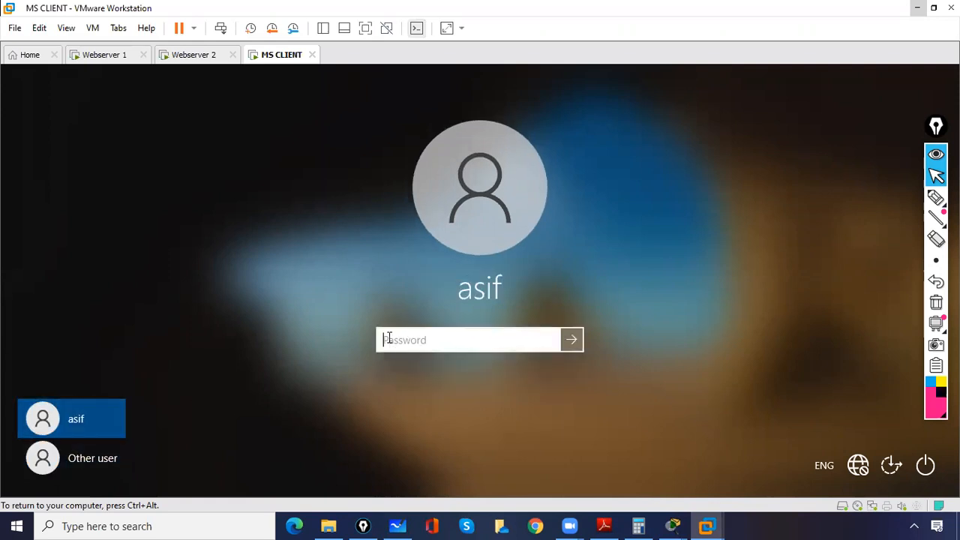
{"action": "type", "text": "•••••••"}
{"action": "key", "text": "Return"}
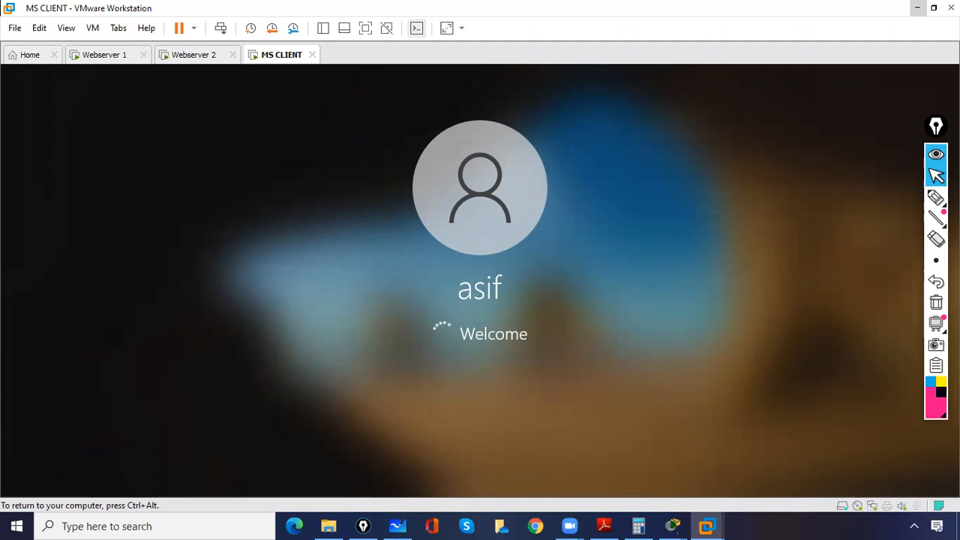
Step: Check the Network Load Balancing installation progress on Webserver 1 and Webserver 2 while MS CLIENT signs in
{"action": "key", "text": "ctrl+alt"}
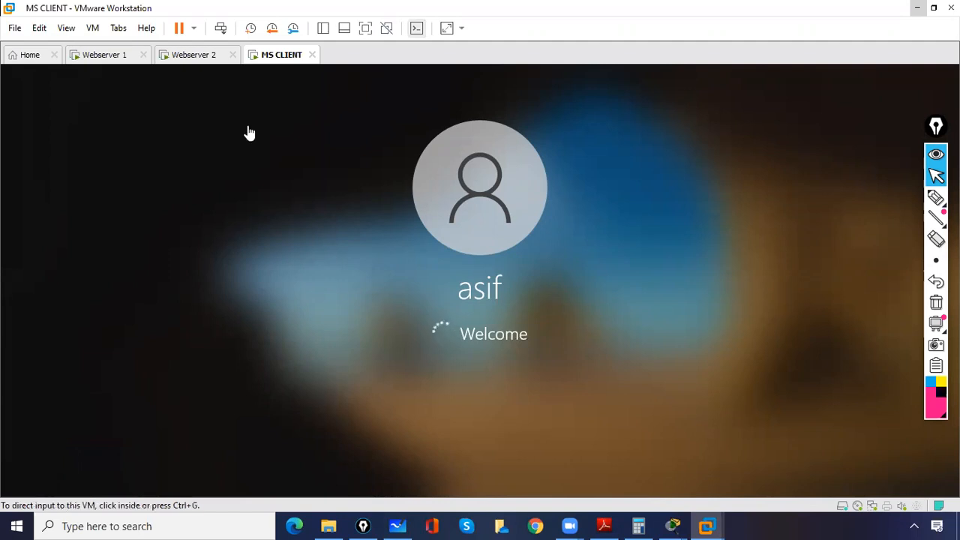
{"action": "left_click", "coordinate": [180, 60]}
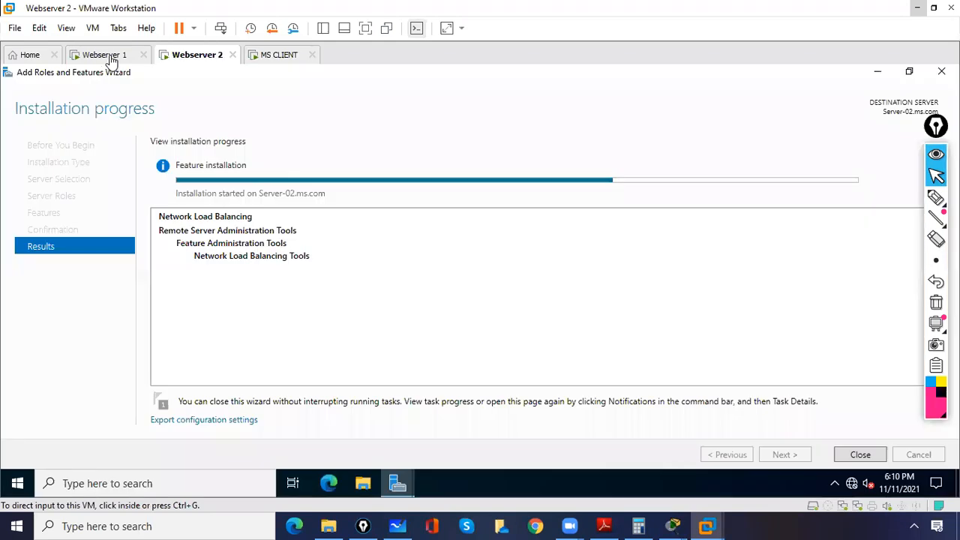
{"action": "left_click", "coordinate": [107, 58]}
{"action": "left_click", "coordinate": [194, 56]}
{"action": "left_click", "coordinate": [286, 62]}
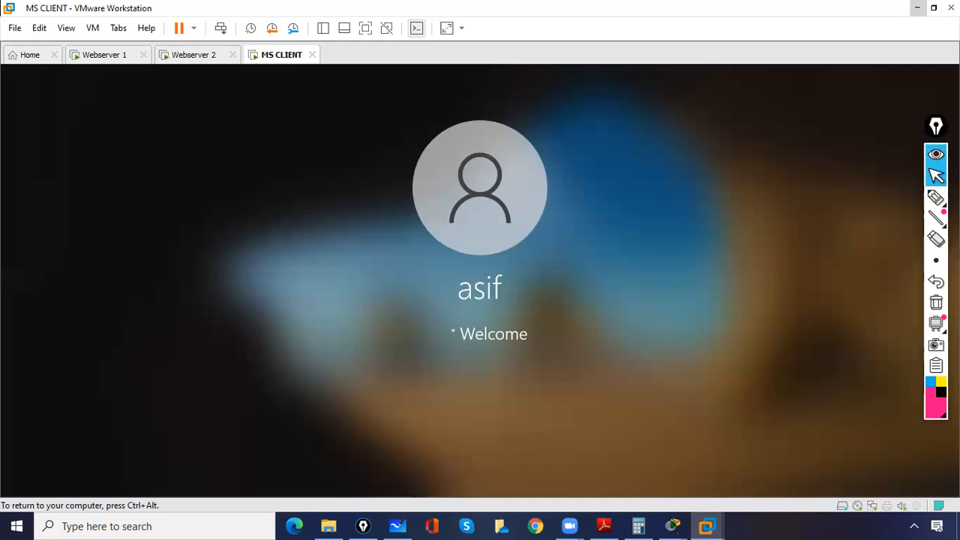
{"action": "key", "text": "ctrl+alt"}
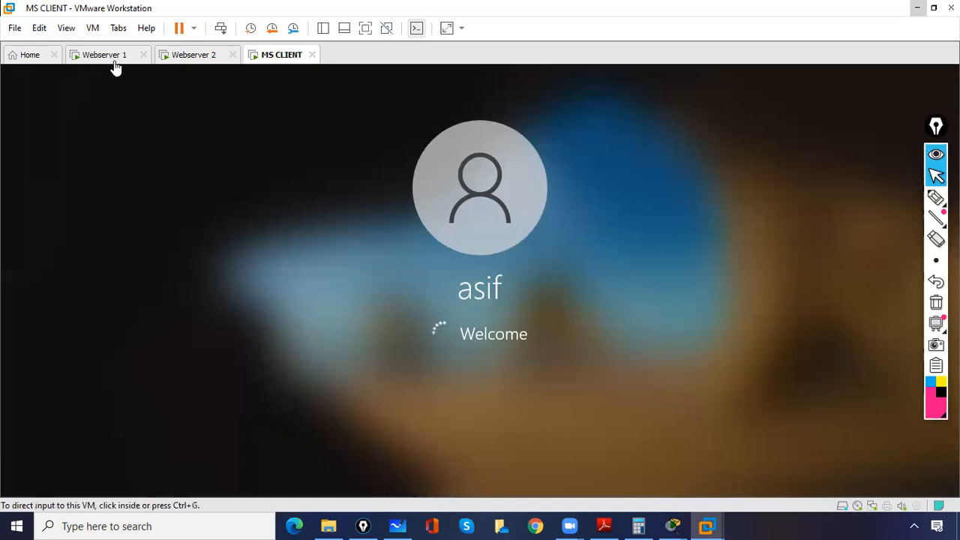
{"action": "left_click", "coordinate": [113, 60]}
{"action": "left_click", "coordinate": [180, 57]}
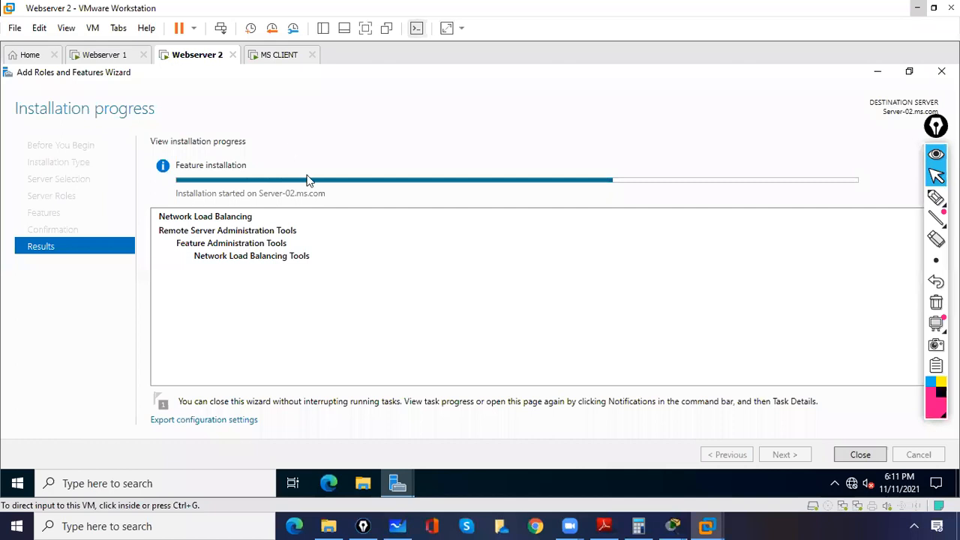
Step: Open the Network Connections window on MS CLIENT by running ncpa.cpl
{"action": "left_click", "coordinate": [275, 57]}
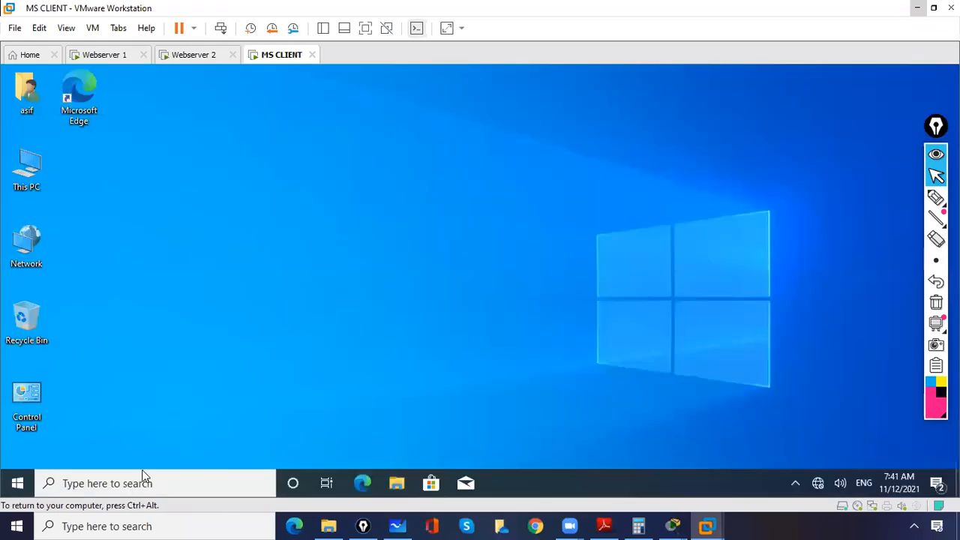
{"action": "left_click", "coordinate": [145, 475]}
{"action": "type", "text": "n"}
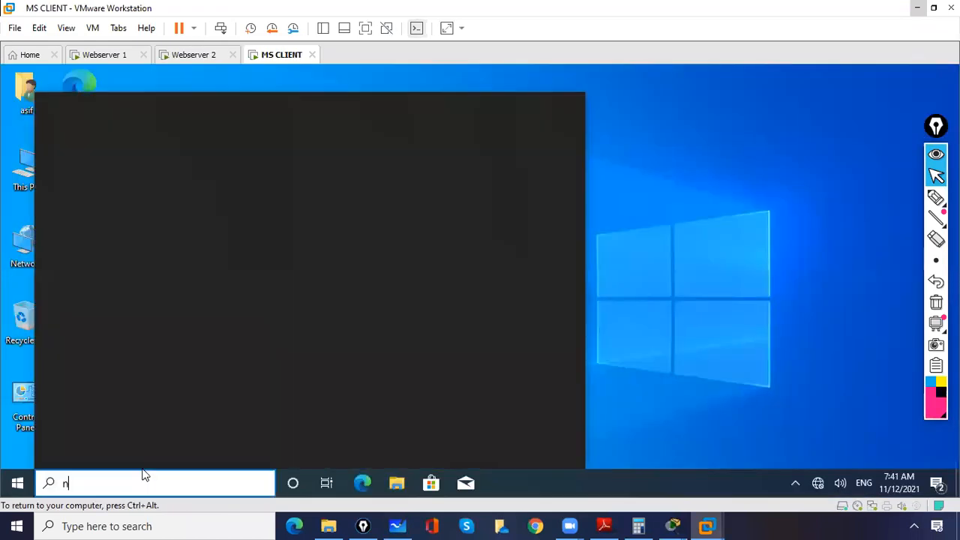
{"action": "type", "text": "cpac"}
{"action": "key", "text": "BackSpace"}
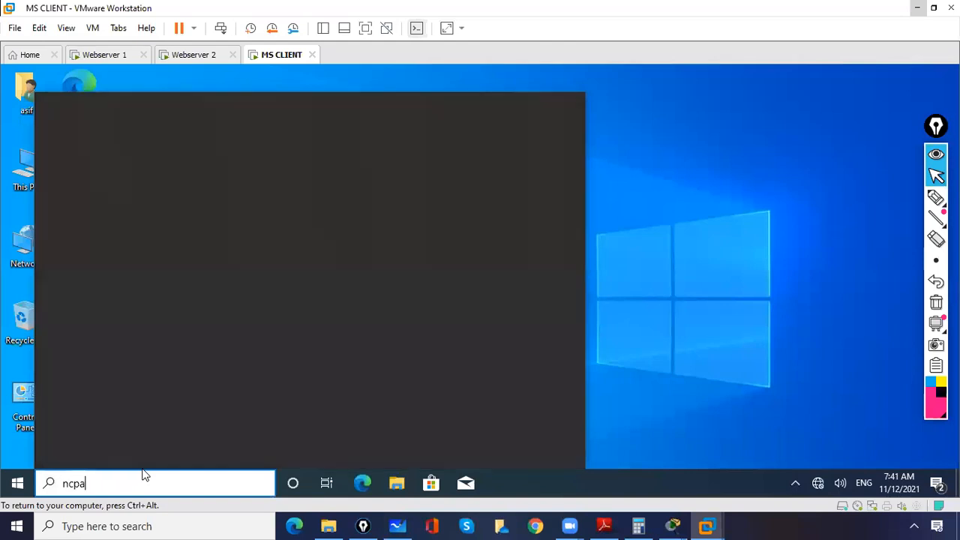
{"action": "type", "text": ".cpl"}
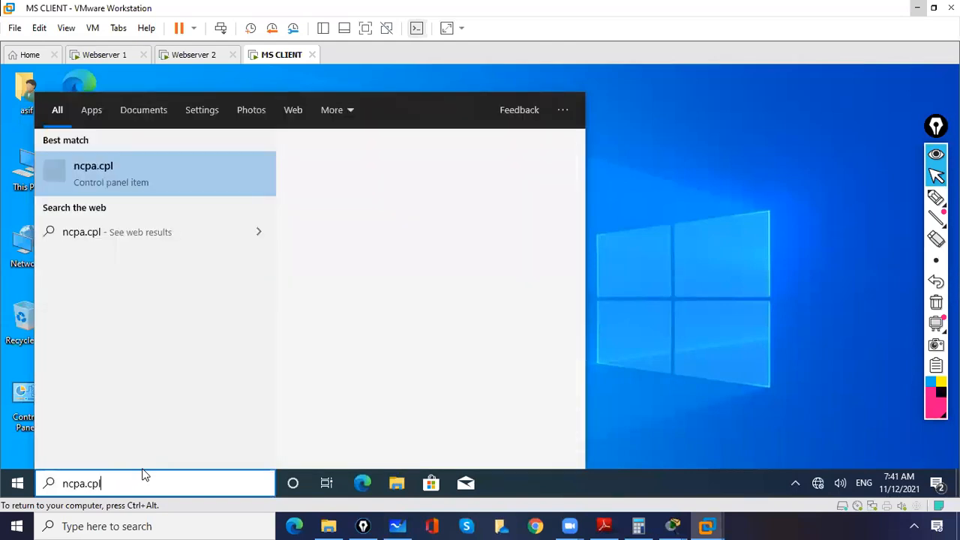
{"action": "left_click", "coordinate": [188, 189]}
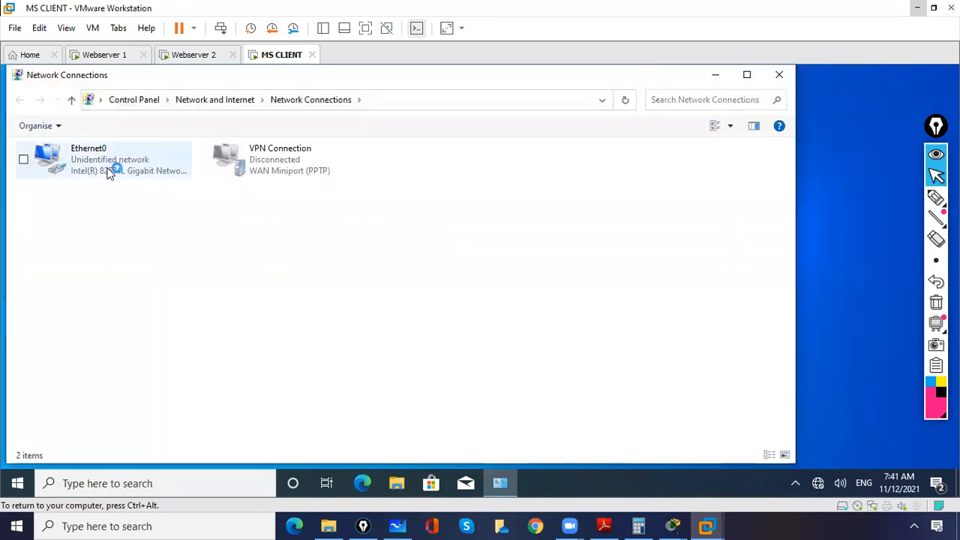
Step: Open the Internet Protocol Version 4 properties of Ethernet0 and switch it to a manually specified IP address
{"action": "left_click", "coordinate": [103, 169]}
{"action": "double_click", "coordinate": [100, 165]}
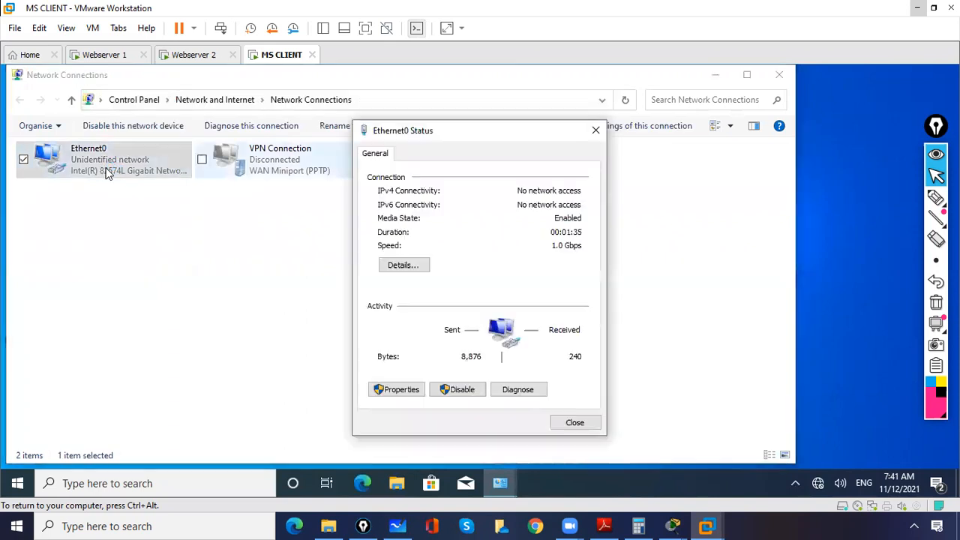
{"action": "left_click", "coordinate": [406, 395]}
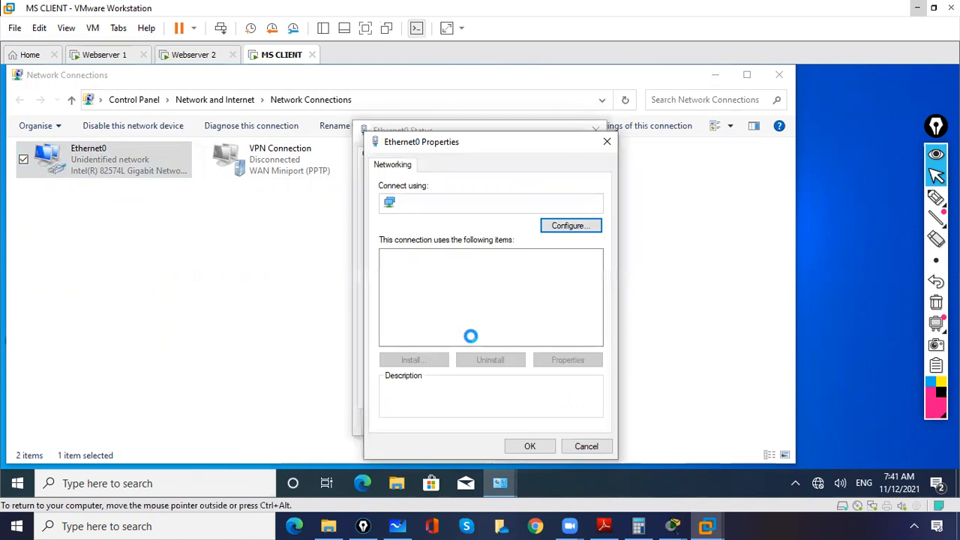
{"action": "left_click", "coordinate": [475, 293]}
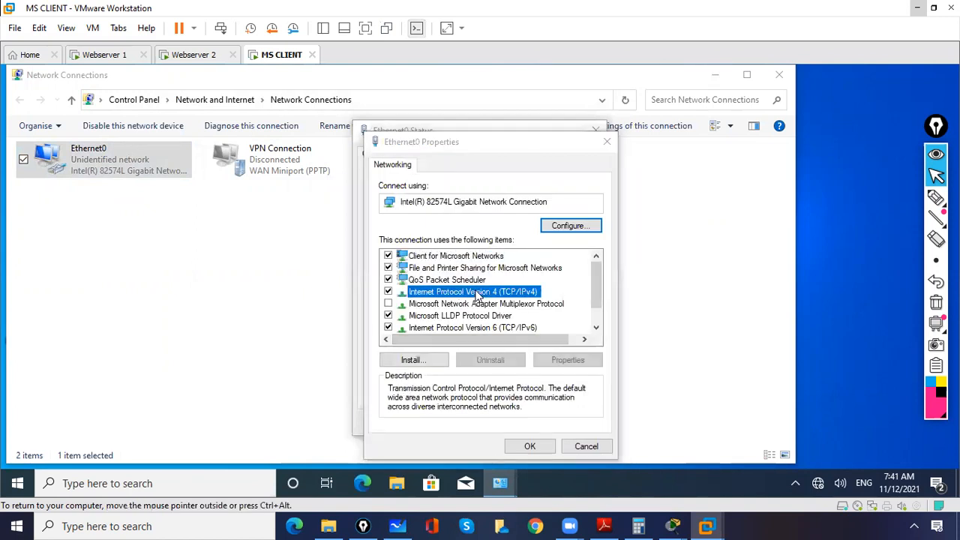
{"action": "double_click", "coordinate": [476, 293]}
{"action": "left_click", "coordinate": [448, 242]}
{"action": "left_click", "coordinate": [451, 256]}
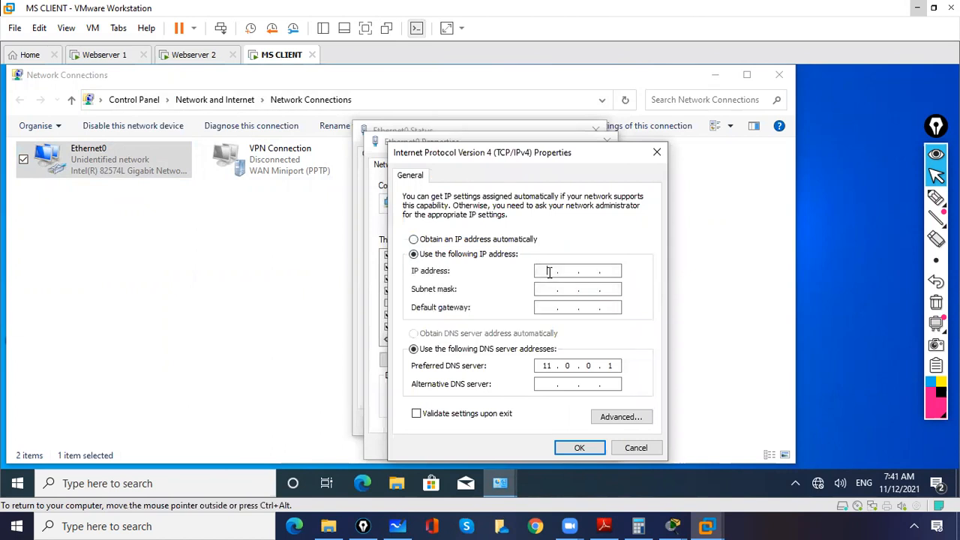
Step: Set Ethernet0's IP address to 10.0.0.20, fill in the subnet mask, change the preferred DNS server, and apply the settings
{"action": "left_click", "coordinate": [549, 273]}
{"action": "type", "text": "10.0.0.20"}
{"action": "key", "text": "Tab"}
{"action": "key", "text": "Tab"}
{"action": "key", "text": "Tab"}
{"action": "key", "text": "Tab"}
{"action": "type", "text": "10 . 0 ."}
{"action": "left_click", "coordinate": [572, 449]}
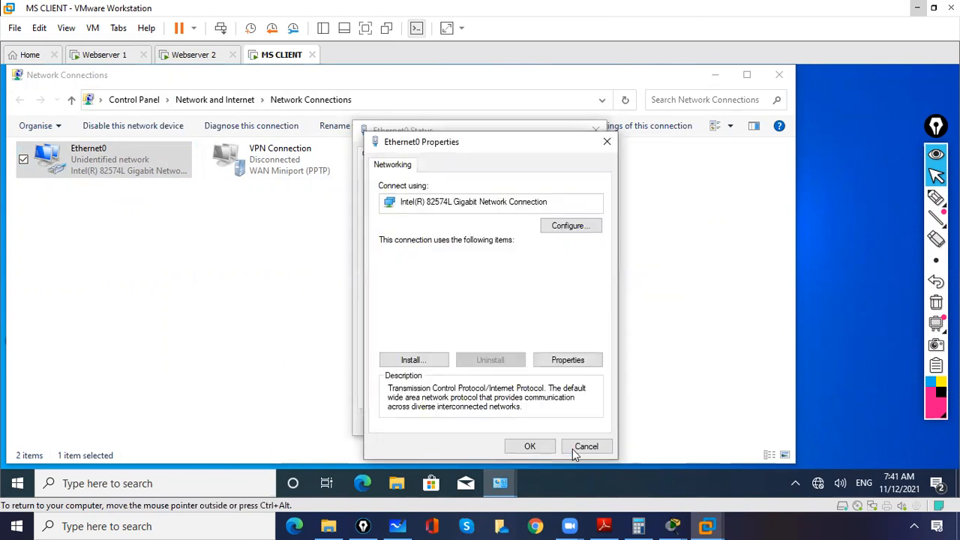
{"action": "left_click", "coordinate": [531, 446]}
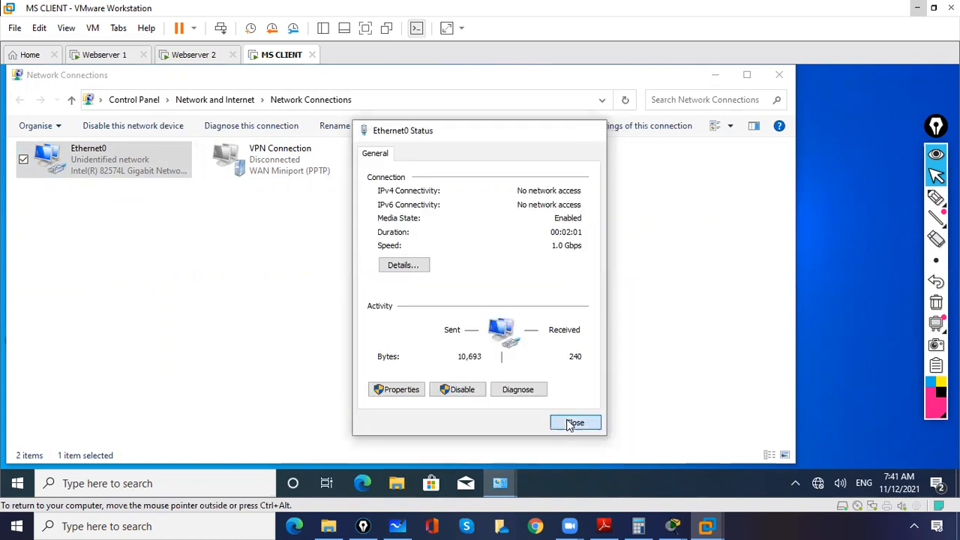
{"action": "left_click", "coordinate": [575, 424]}
{"action": "left_click", "coordinate": [380, 272]}
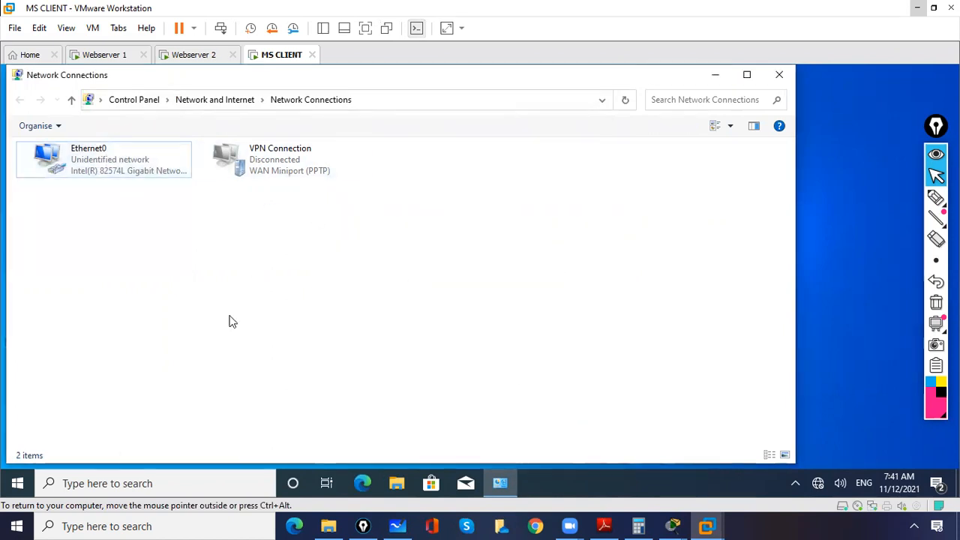
Step: Open Command Prompt on MS CLIENT and test connectivity with ping 10.0.0.1
{"action": "left_click", "coordinate": [211, 476]}
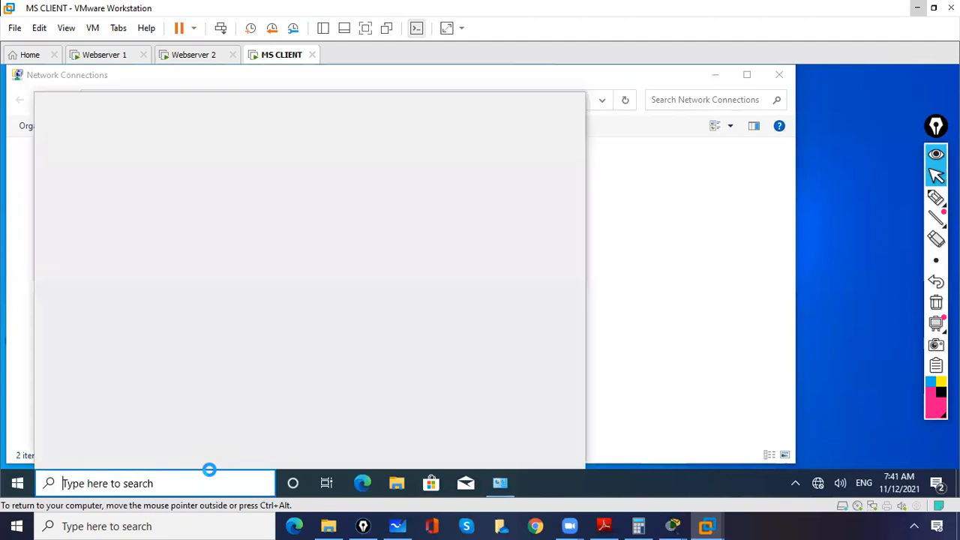
{"action": "type", "text": "cmd"}
{"action": "key", "text": "Escape"}
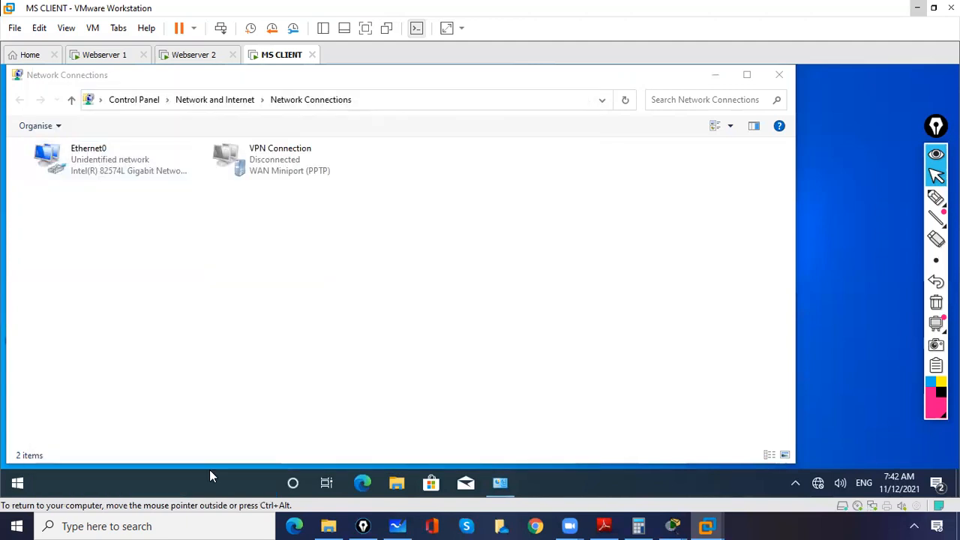
{"action": "type", "text": "ping"}
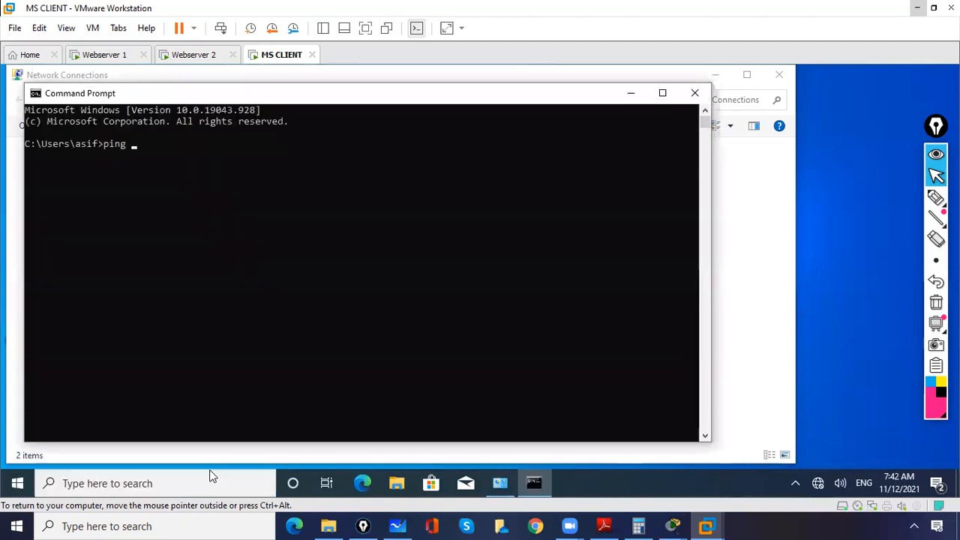
{"action": "type", "text": " 10.0.0.1"}
{"action": "key", "text": "Return"}
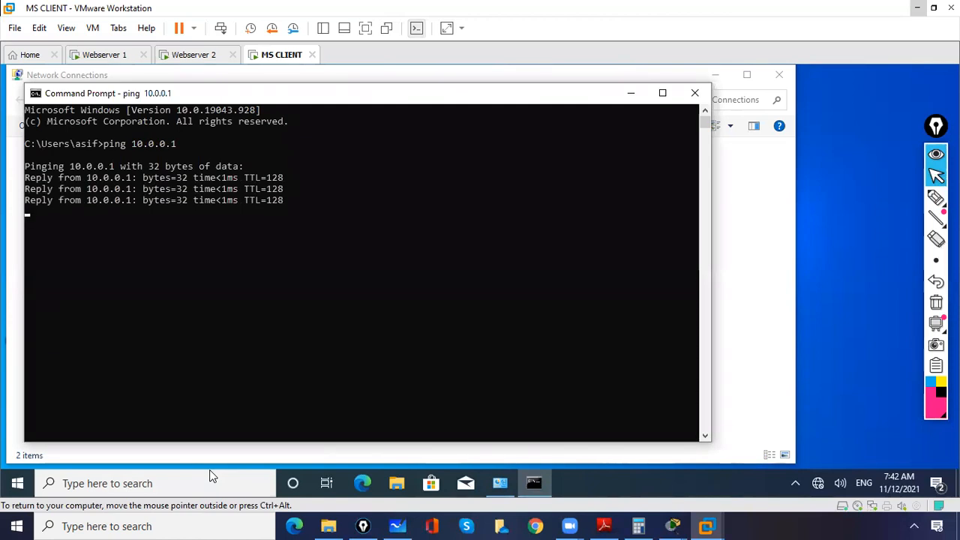
Step: Stop the running ping and test connectivity to the second web server with ping 10.0.0.2
{"action": "key", "text": "ctrl+c"}
{"action": "key", "text": "Up"}
{"action": "key", "text": "BackSpace"}
{"action": "type", "text": "2"}
{"action": "key", "text": "Return"}
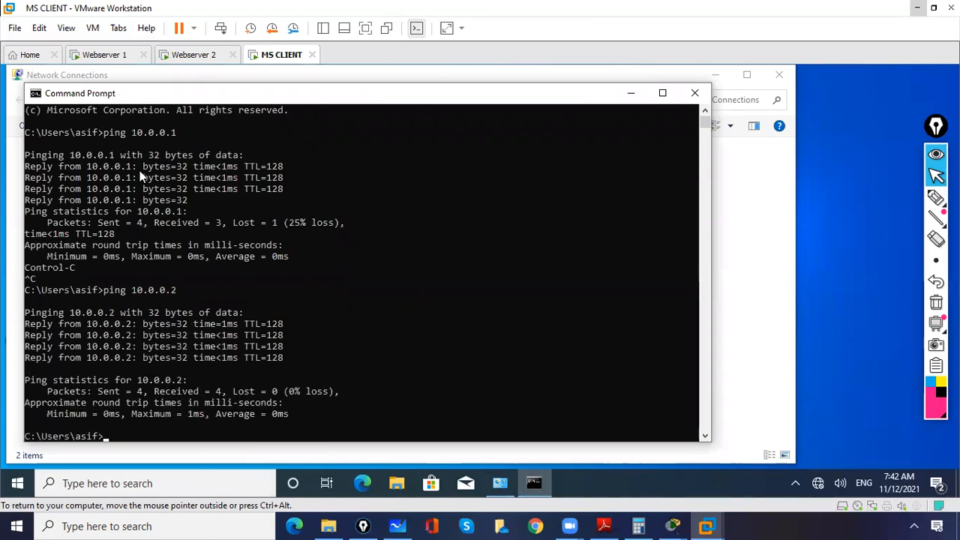
Step: Test whether the address 10.0.0.100 responds by running ping 10.0.0.100 on MS CLIENT
{"action": "left_click", "coordinate": [207, 406]}
{"action": "left_click", "coordinate": [189, 429]}
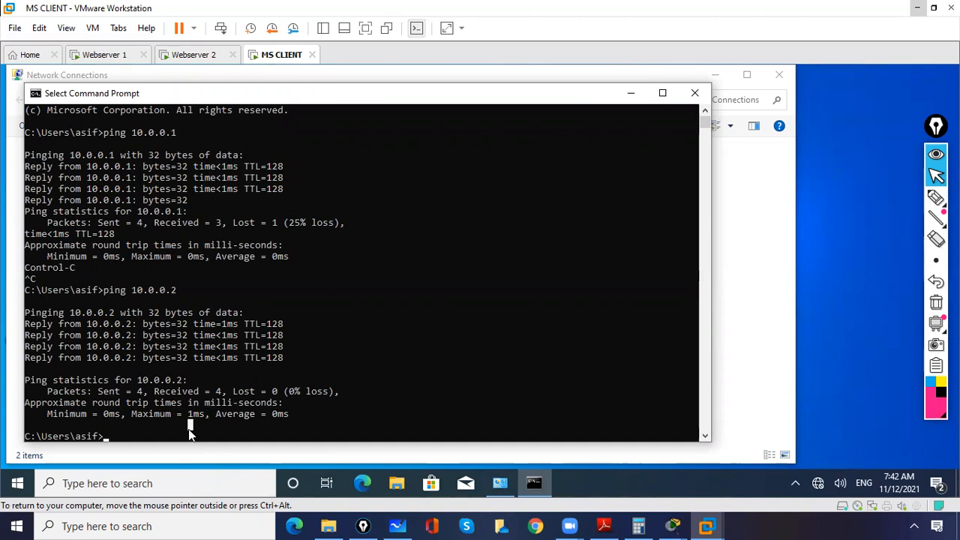
{"action": "key", "text": "Up"}
{"action": "key", "text": "BackSpace"}
{"action": "type", "text": "100"}
{"action": "key", "text": "Return"}
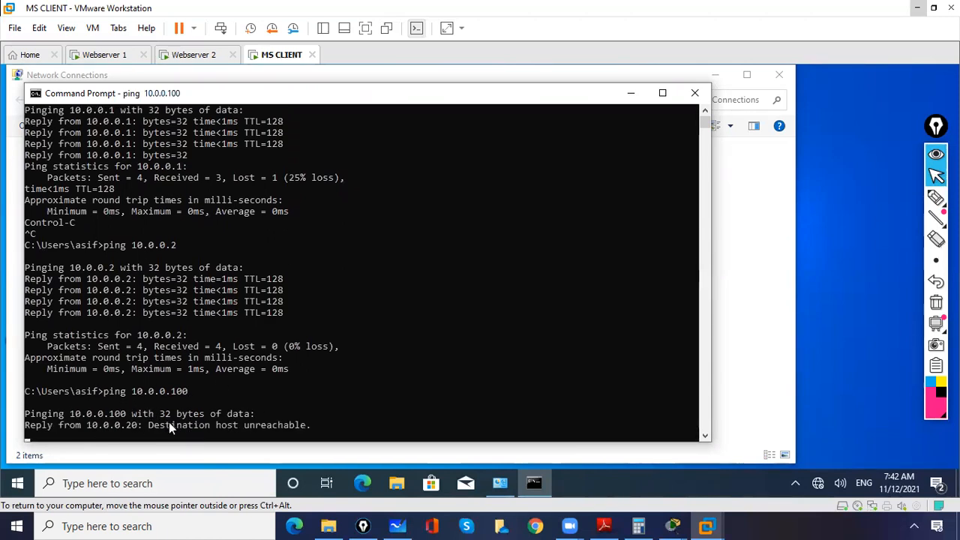
Step: Close the Add Roles and Features Wizard on Webserver 2 and on Webserver 1
{"action": "left_click", "coordinate": [191, 55]}
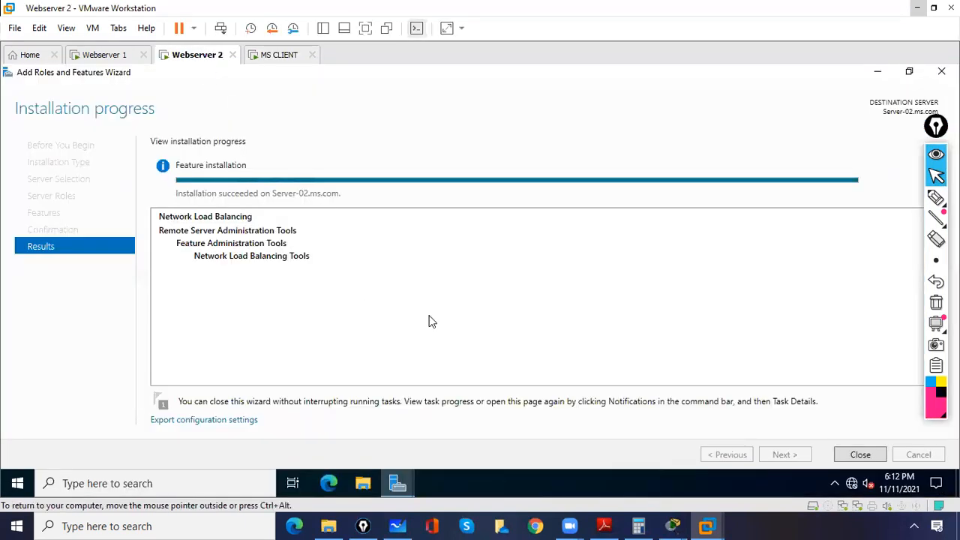
{"action": "left_click", "coordinate": [941, 70]}
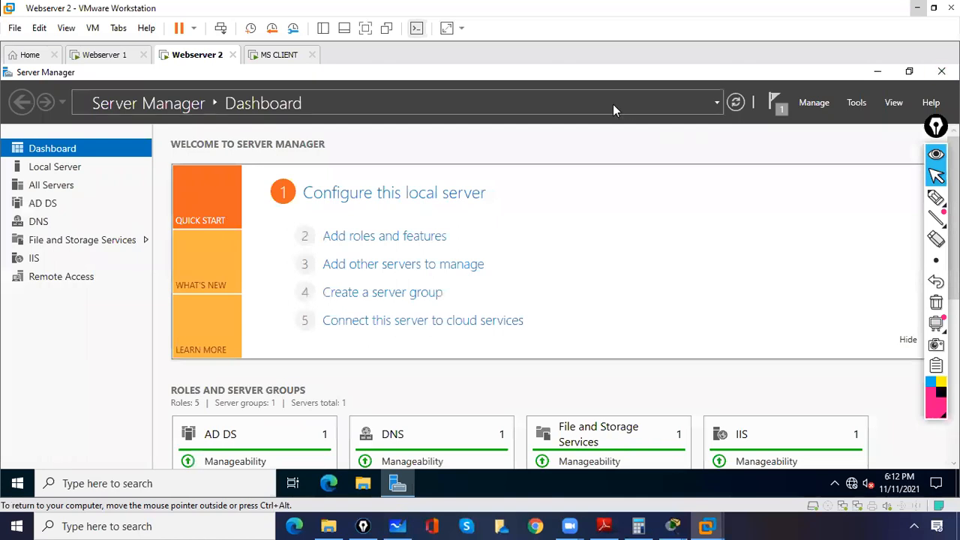
{"action": "left_click", "coordinate": [110, 56]}
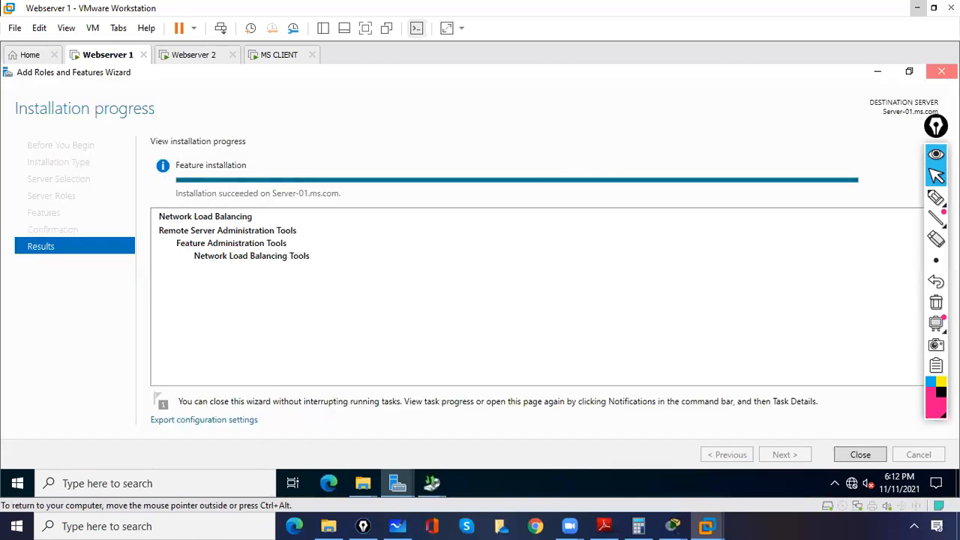
{"action": "left_click", "coordinate": [941, 71]}
Step: Open Network Load Balancing Manager from Server Manager on Webserver 1
{"action": "left_click", "coordinate": [857, 102]}
{"action": "scroll", "coordinate": [845, 172], "scroll_direction": "up", "scroll_amount": 2}
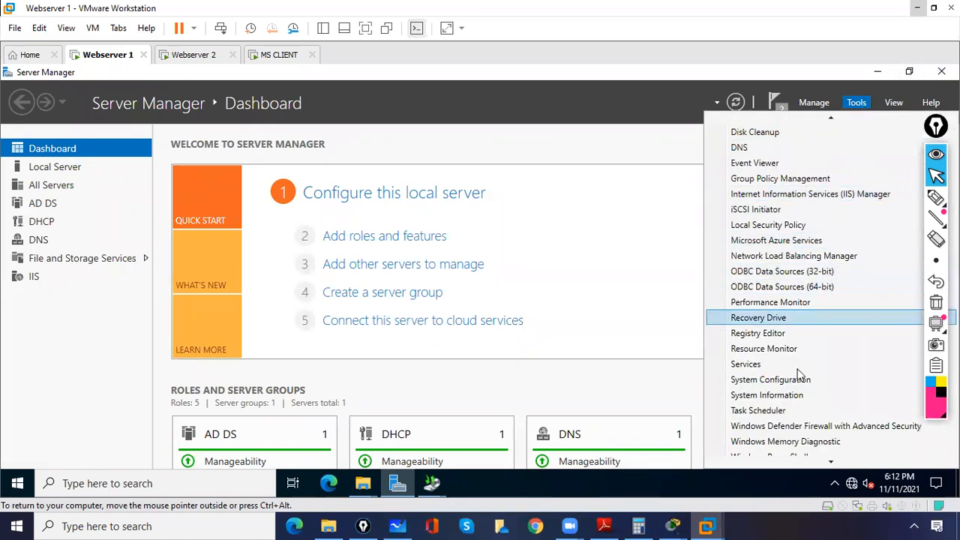
{"action": "scroll", "coordinate": [790, 456], "scroll_direction": "down", "scroll_amount": 2}
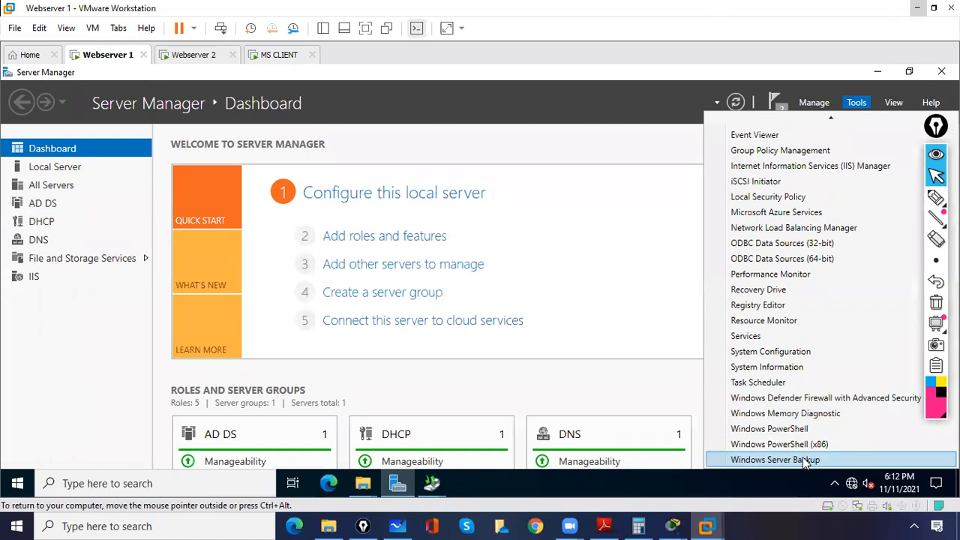
{"action": "scroll", "coordinate": [805, 463], "scroll_direction": "up", "scroll_amount": 10}
{"action": "scroll", "coordinate": [804, 463], "scroll_direction": "up", "scroll_amount": 2}
{"action": "scroll", "coordinate": [804, 463], "scroll_direction": "up", "scroll_amount": 10}
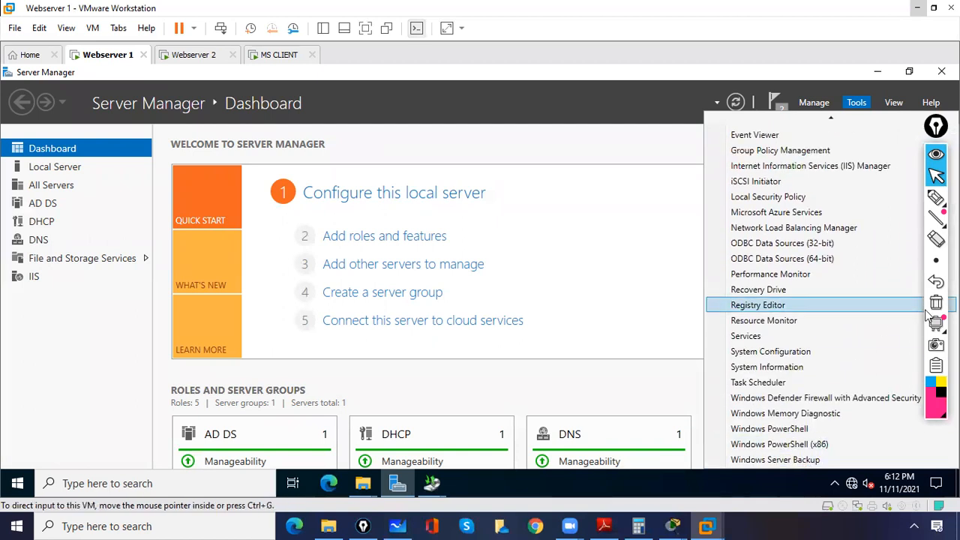
{"action": "left_click", "coordinate": [934, 196]}
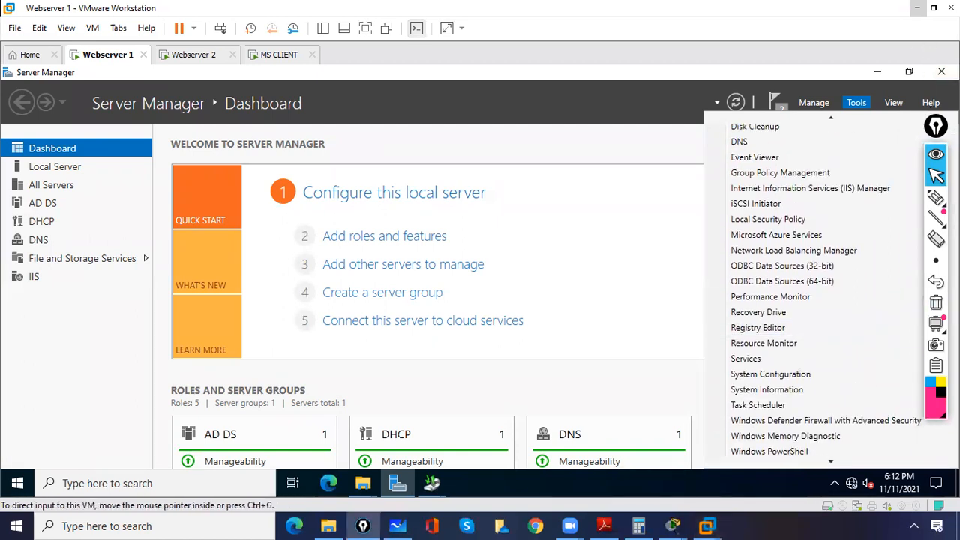
{"action": "left_click_drag", "start_coordinate": [930, 135], "coordinate": [235, 66]}
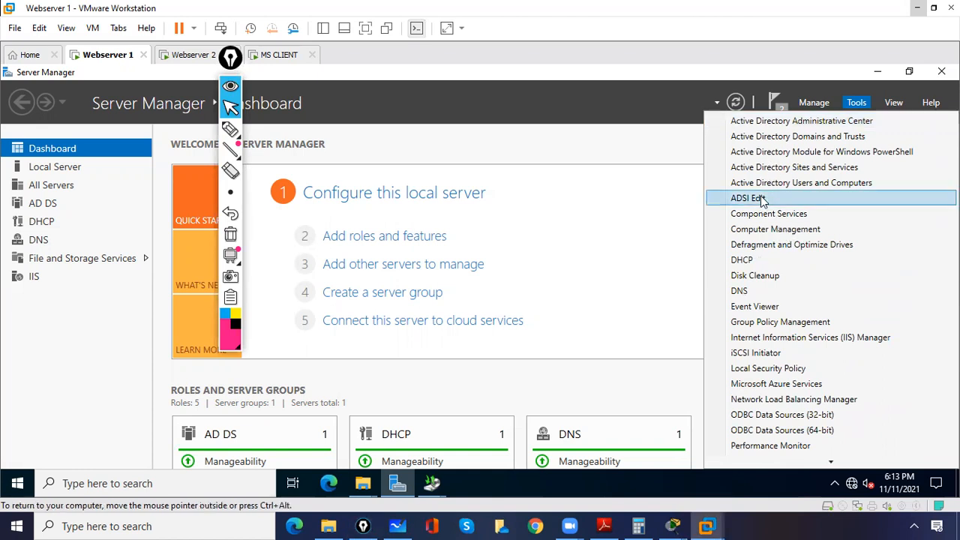
{"action": "key", "text": "Down"}
{"action": "key", "text": "Down"}
{"action": "key", "text": "Down"}
{"action": "key", "text": "Down"}
{"action": "key", "text": "Down"}
{"action": "key", "text": "Down"}
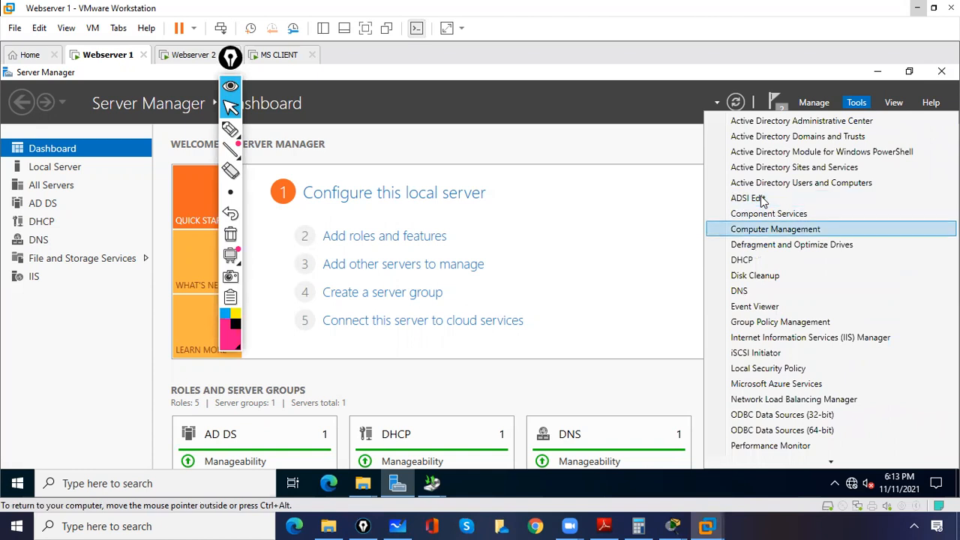
{"action": "key", "text": "Down"}
{"action": "key", "text": "Down"}
{"action": "key", "text": "Down"}
{"action": "key", "text": "Down"}
{"action": "key", "text": "Down"}
{"action": "key", "text": "Down"}
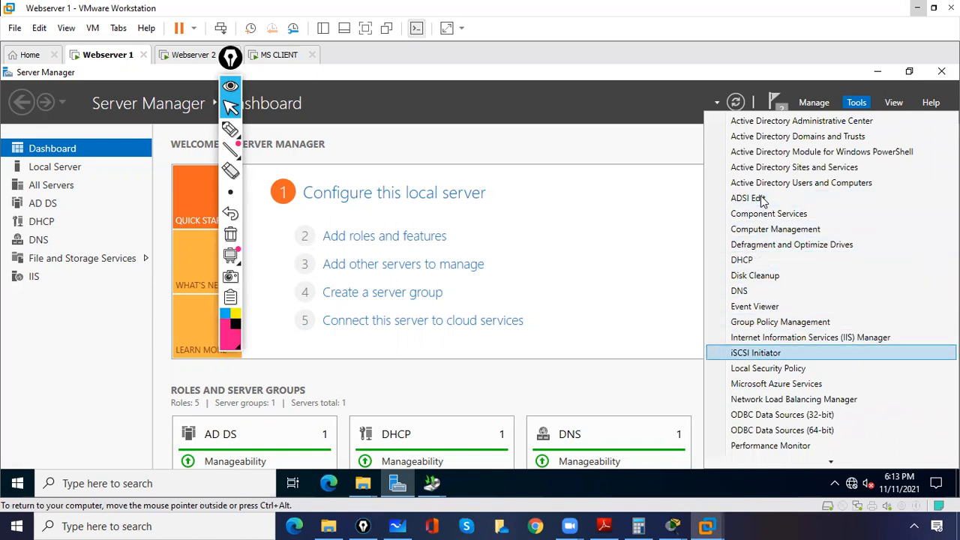
{"action": "key", "text": "Down"}
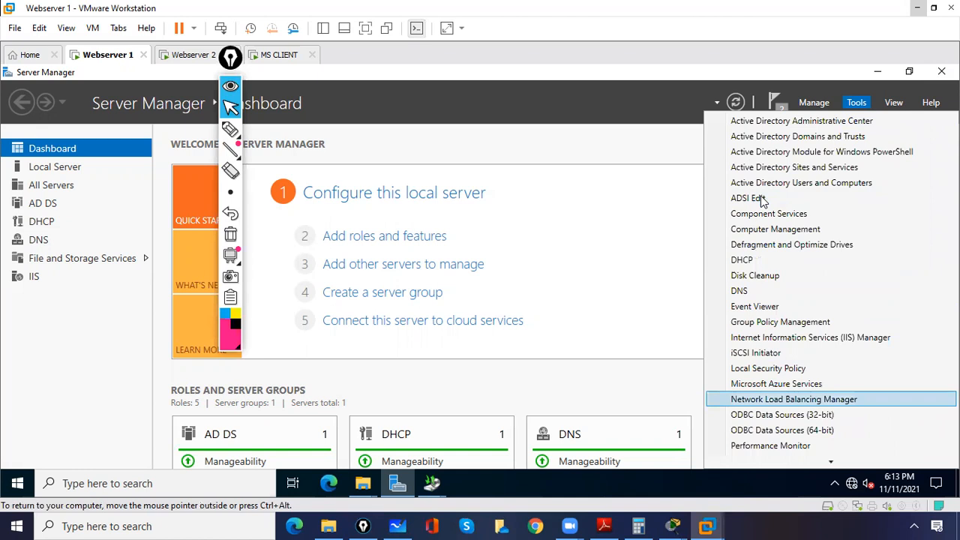
{"action": "key", "text": "Return"}
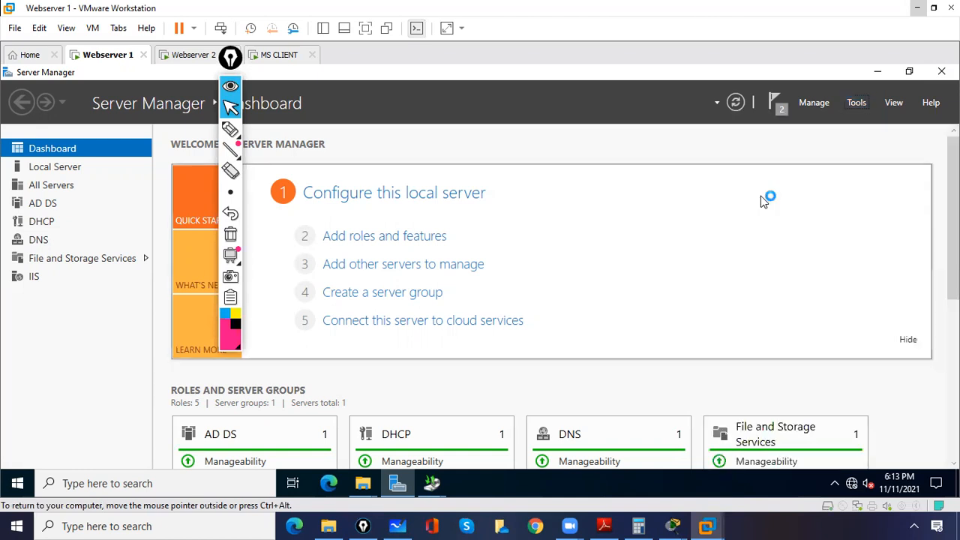
{"action": "left_click_drag", "start_coordinate": [233, 61], "coordinate": [903, 143]}
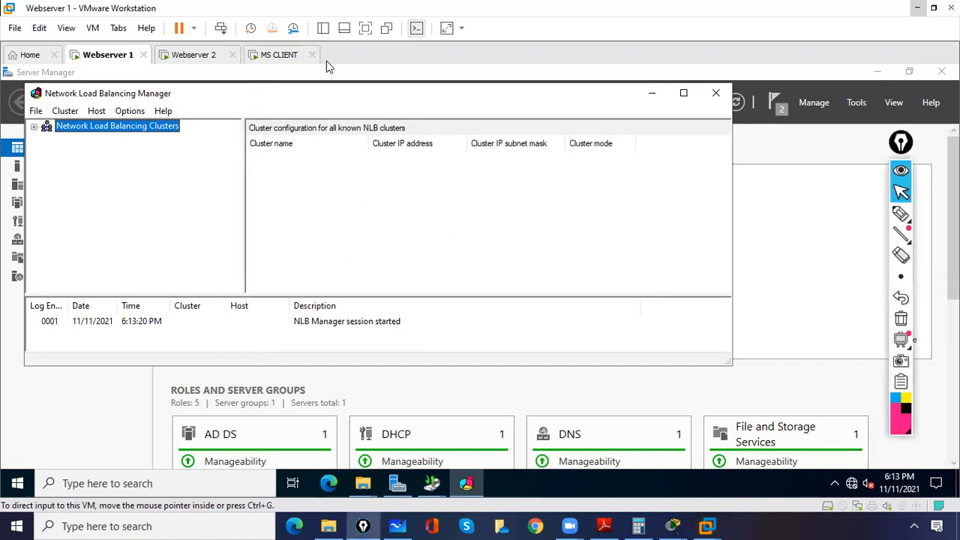
Step: Start a new cluster with host 10.0.0.1 on interface Ethernet0, keeping host priority 1 and default state Started
{"action": "left_click", "coordinate": [35, 128]}
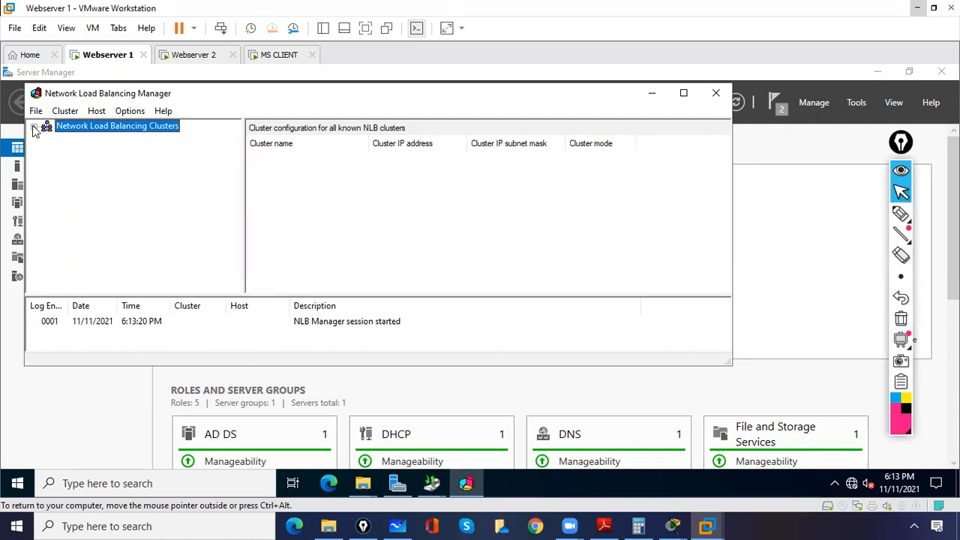
{"action": "left_click", "coordinate": [684, 93]}
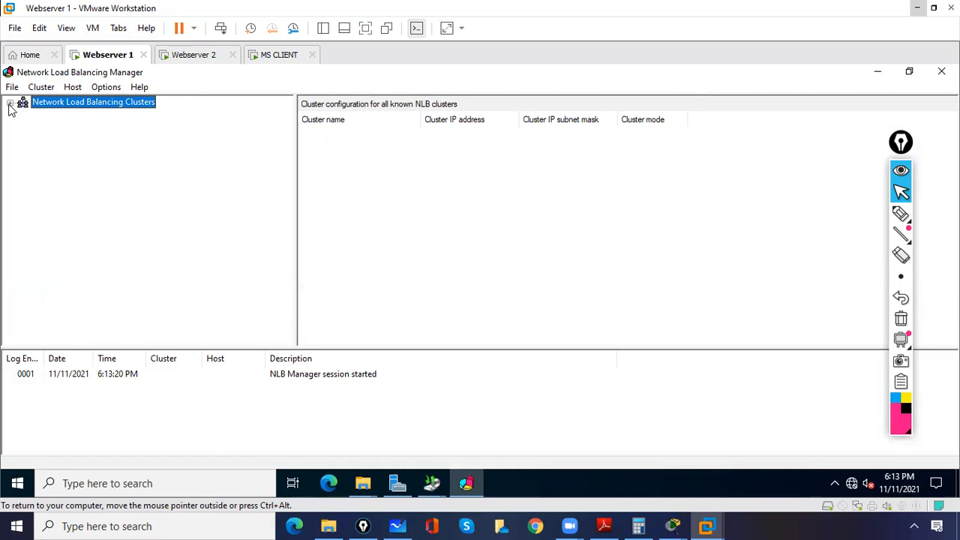
{"action": "right_click", "coordinate": [78, 106]}
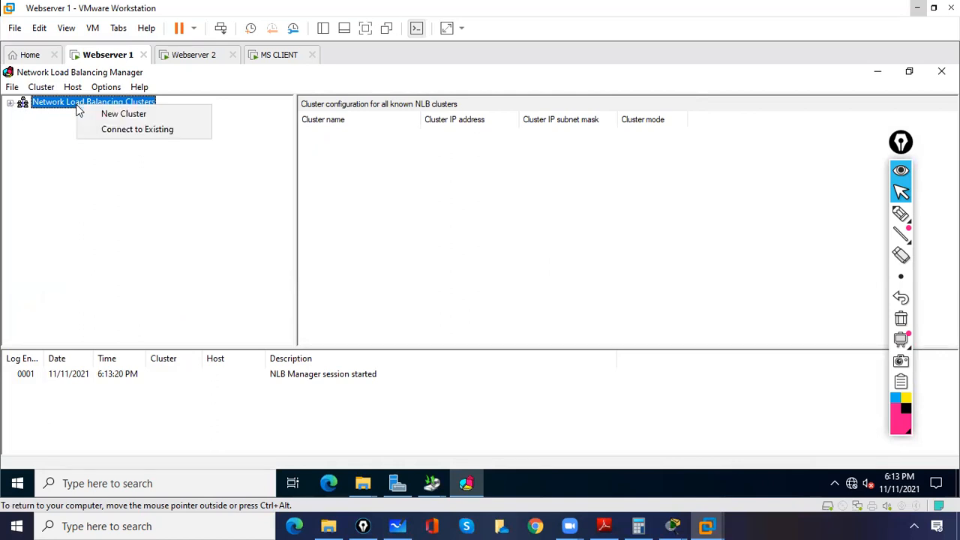
{"action": "left_click", "coordinate": [134, 115]}
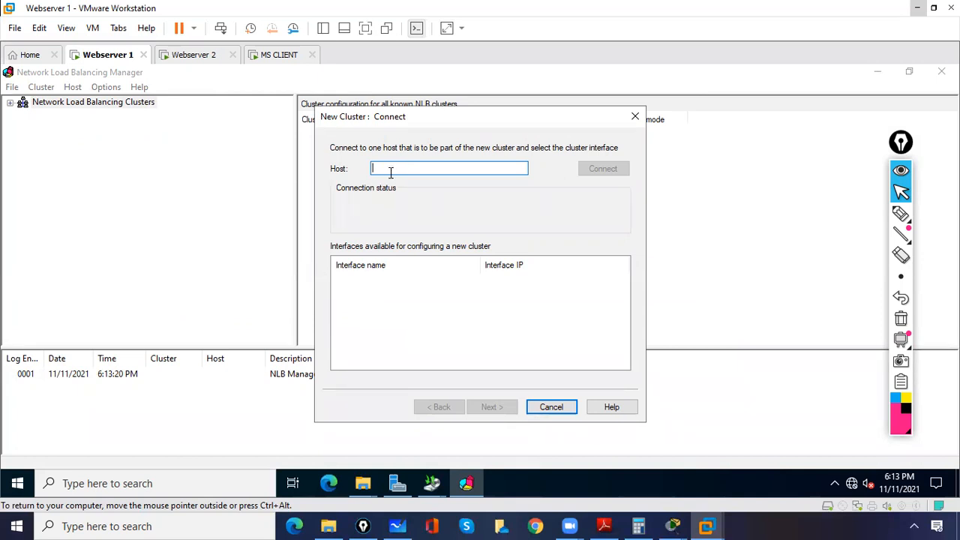
{"action": "type", "text": "10"}
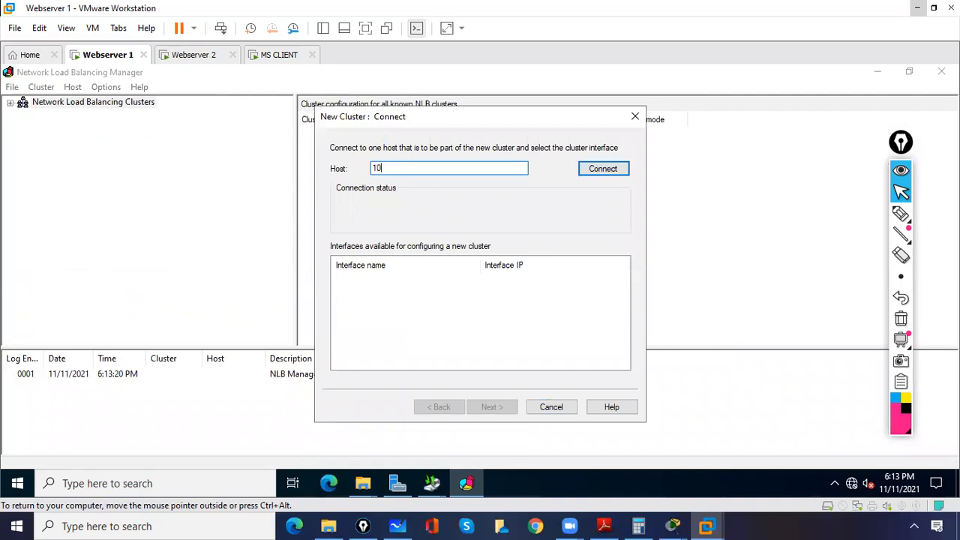
{"action": "type", "text": ".0.0.1"}
{"action": "left_click", "coordinate": [599, 173]}
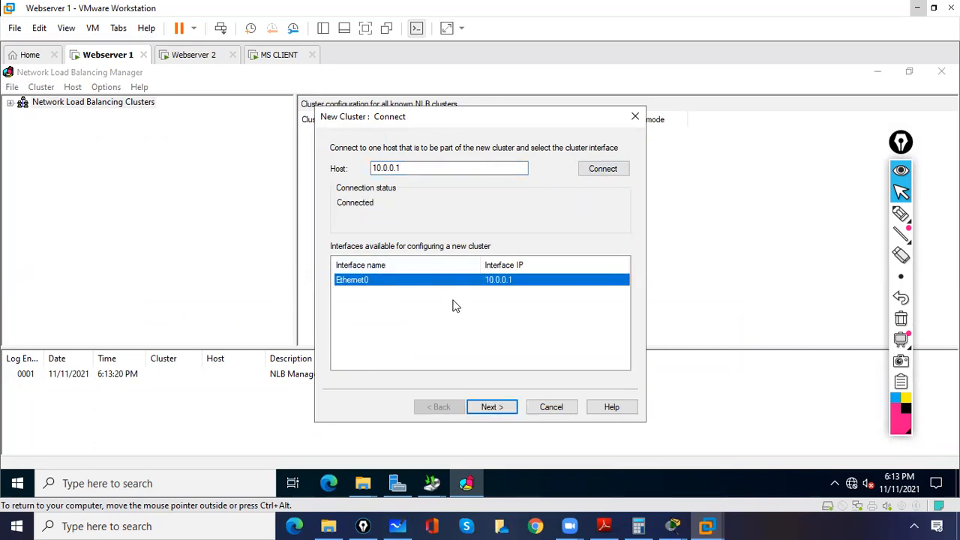
{"action": "left_click", "coordinate": [493, 409]}
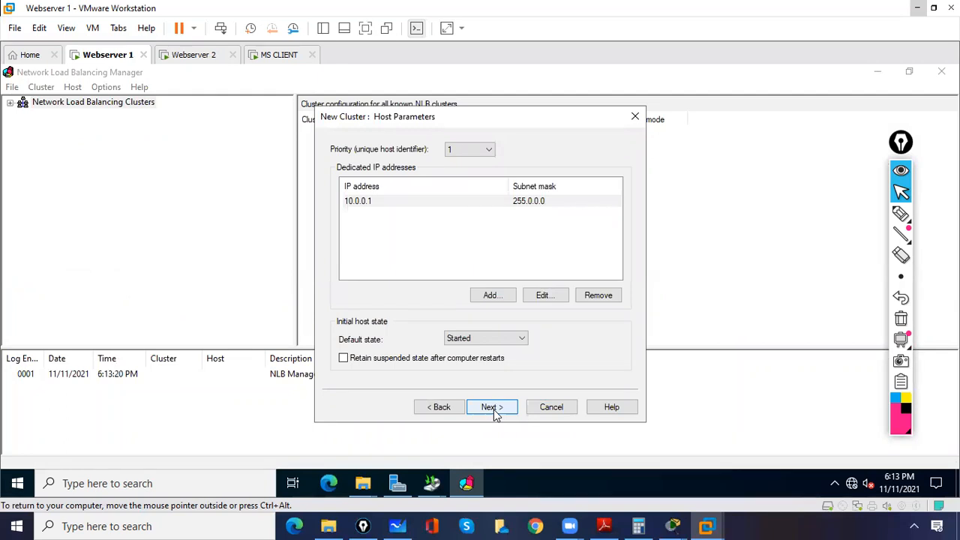
{"action": "left_click", "coordinate": [495, 409]}
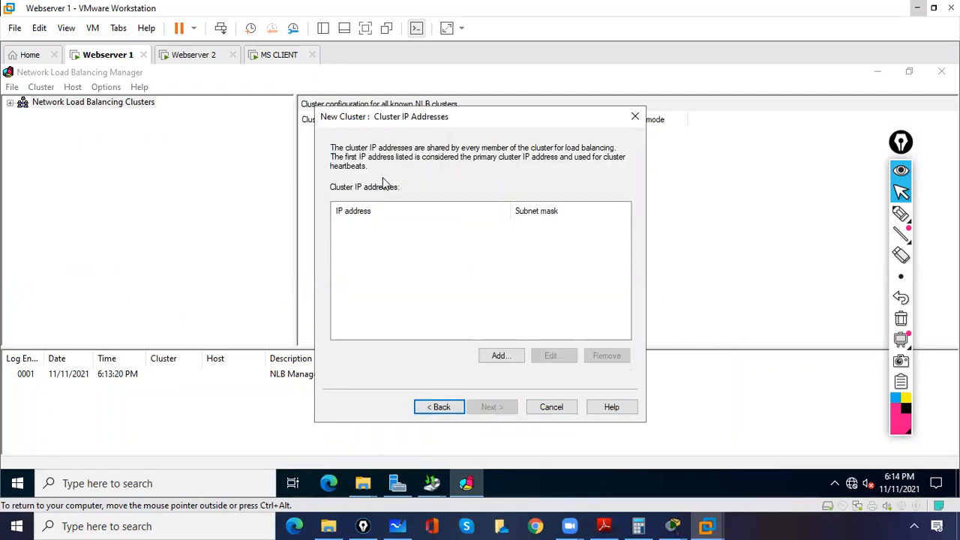
Step: Add a cluster IP address and enter 10.0.0.100 as its IPv4 address
{"action": "left_click", "coordinate": [500, 357]}
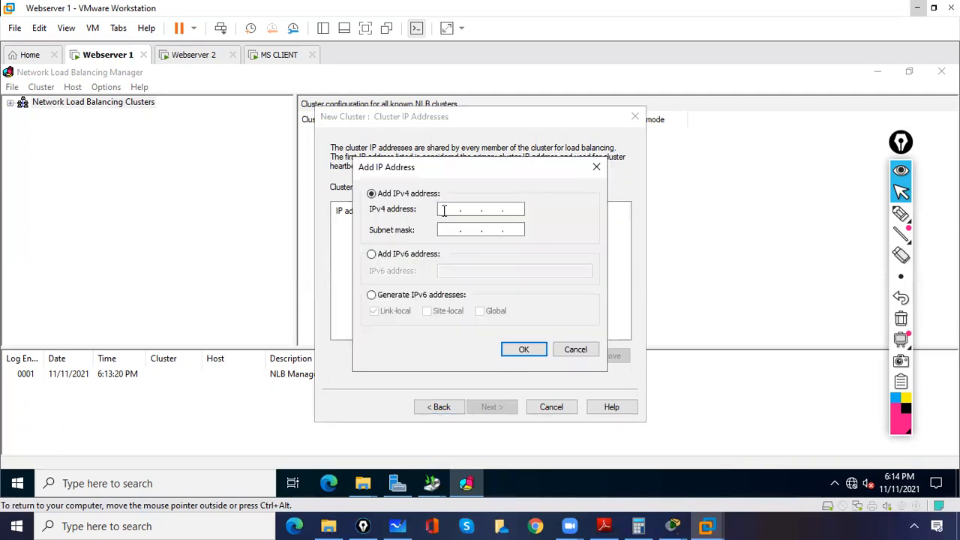
{"action": "type", "text": "10 . 0 . 0 . 100"}
{"action": "left_click", "coordinate": [901, 215]}
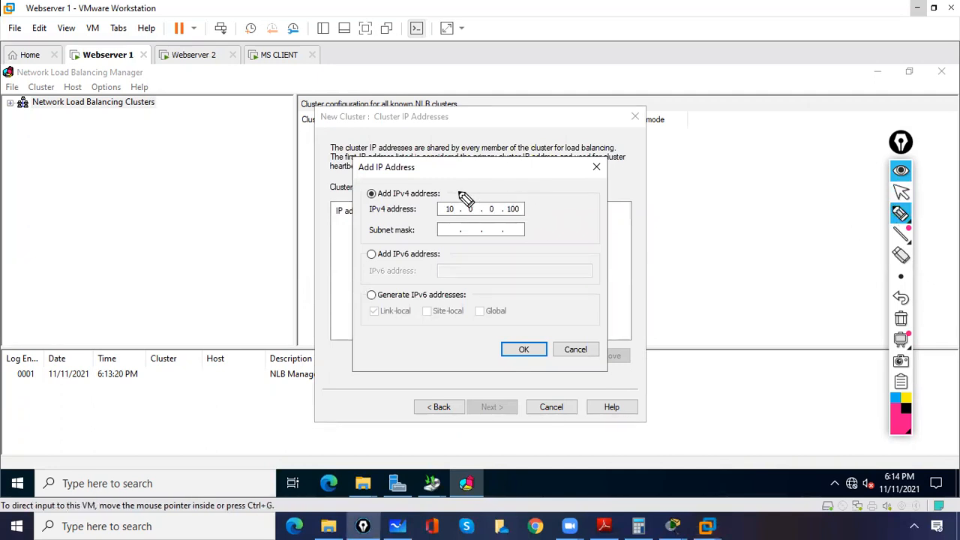
{"action": "mouse_move", "coordinate": [451, 185]}
{"action": "left_mouse_down"}
{"action": "mouse_move", "coordinate": [488, 231]}
{"action": "mouse_move", "coordinate": [506, 177]}
{"action": "mouse_move", "coordinate": [439, 189]}
{"action": "mouse_move", "coordinate": [451, 156]}
{"action": "left_mouse_up"}
{"action": "left_click_drag", "start_coordinate": [417, 211], "coordinate": [431, 210]}
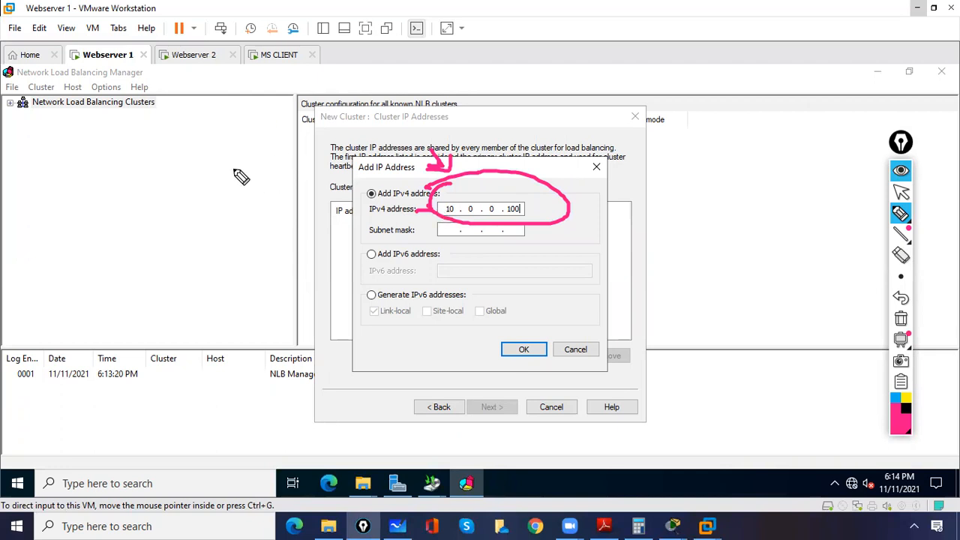
{"action": "mouse_move", "coordinate": [233, 161]}
{"action": "left_mouse_down"}
{"action": "mouse_move", "coordinate": [239, 181]}
{"action": "mouse_move", "coordinate": [249, 162]}
{"action": "mouse_move", "coordinate": [289, 154]}
{"action": "left_mouse_up"}
{"action": "mouse_move", "coordinate": [237, 123]}
{"action": "left_mouse_down"}
{"action": "mouse_move", "coordinate": [214, 144]}
{"action": "mouse_move", "coordinate": [231, 150]}
{"action": "left_mouse_up"}
{"action": "left_click_drag", "start_coordinate": [181, 101], "coordinate": [207, 129]}
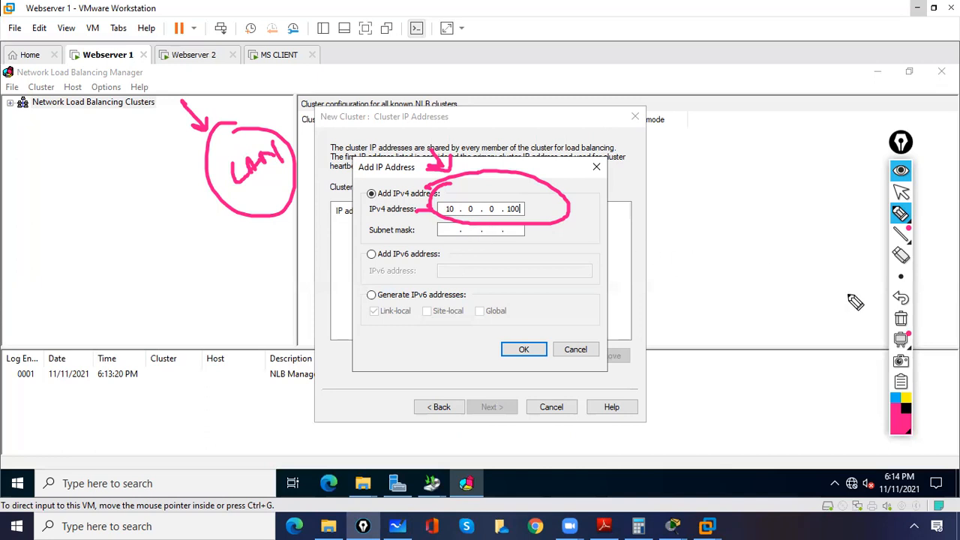
{"action": "left_click", "coordinate": [901, 319]}
{"action": "left_click", "coordinate": [901, 193]}
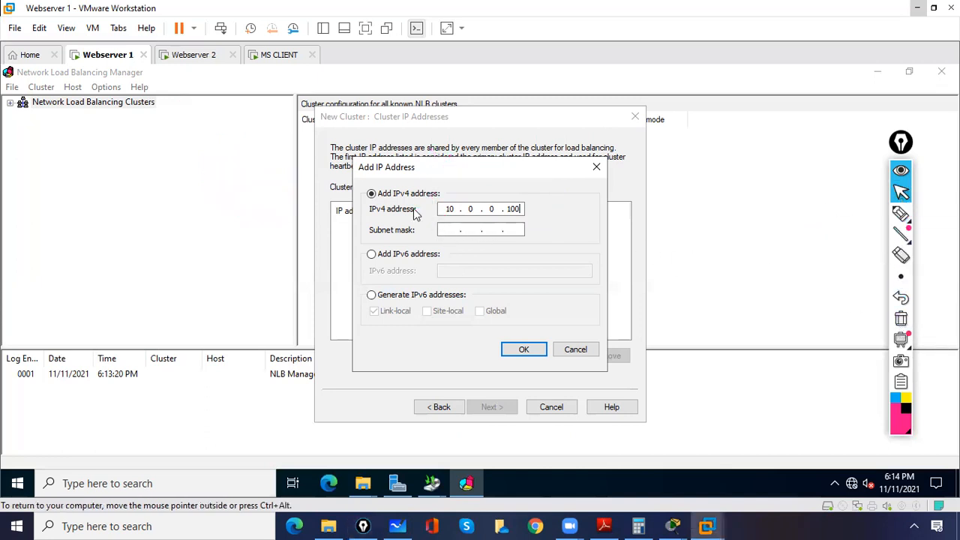
Step: Confirm the cluster address with subnet mask 255.0.0.0 and finish the cluster in Unicast mode with the default port rules
{"action": "left_click", "coordinate": [446, 233]}
{"action": "left_click", "coordinate": [526, 352]}
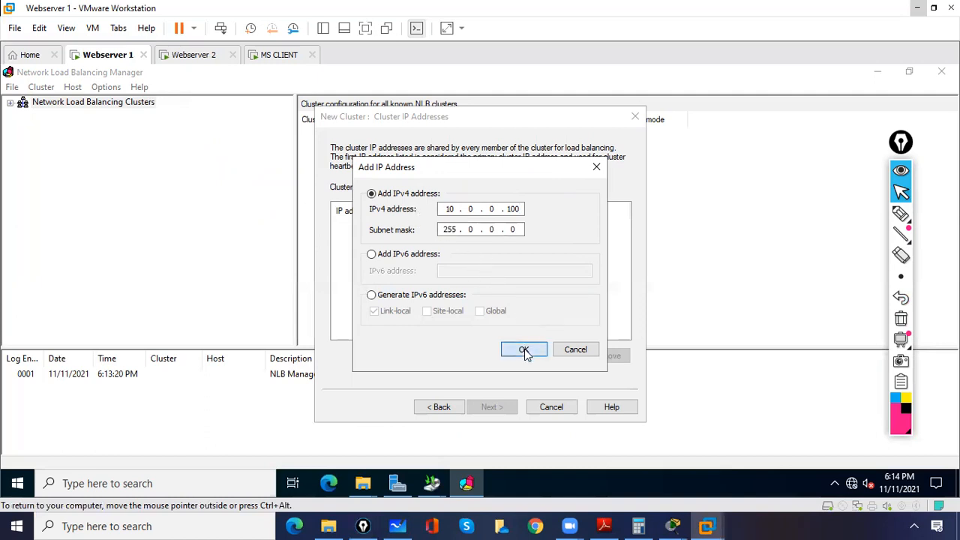
{"action": "left_click", "coordinate": [503, 407]}
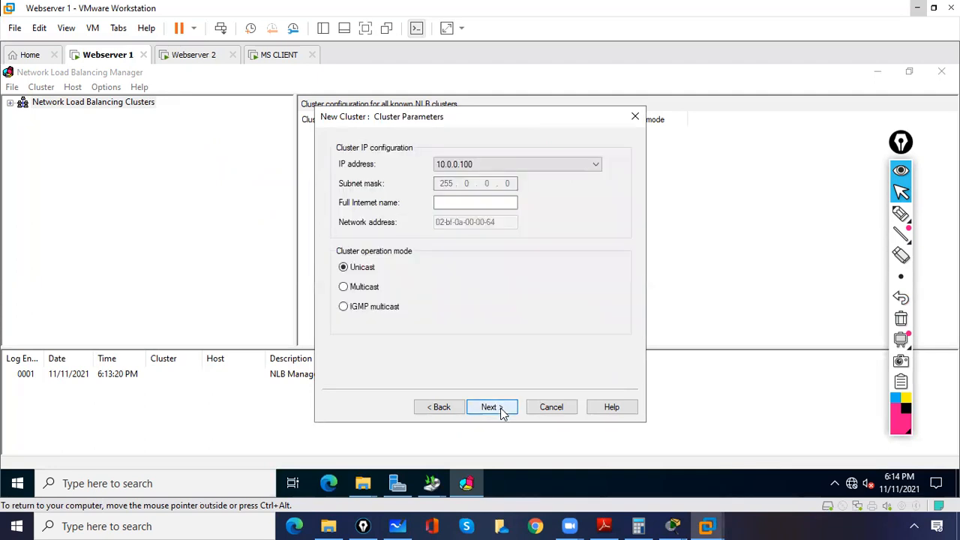
{"action": "left_click", "coordinate": [504, 408]}
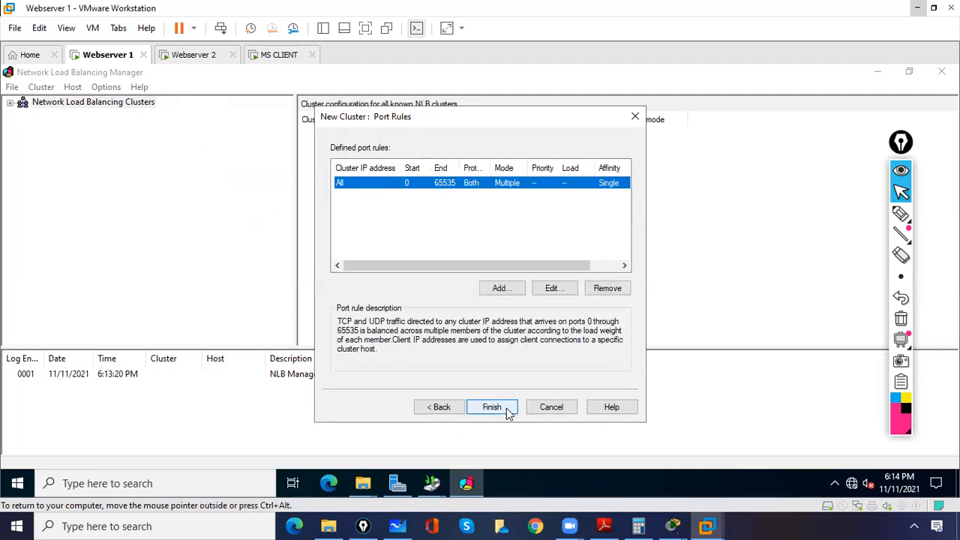
{"action": "left_click", "coordinate": [492, 408]}
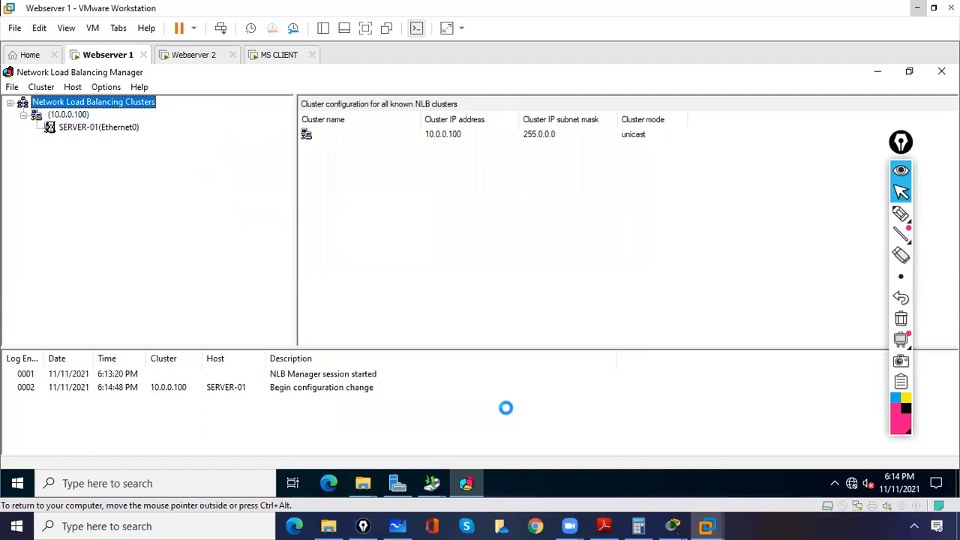
Step: Check the status of host SERVER-01 in cluster 10.0.0.100 and view the port rules configured on it
{"action": "left_click", "coordinate": [96, 133]}
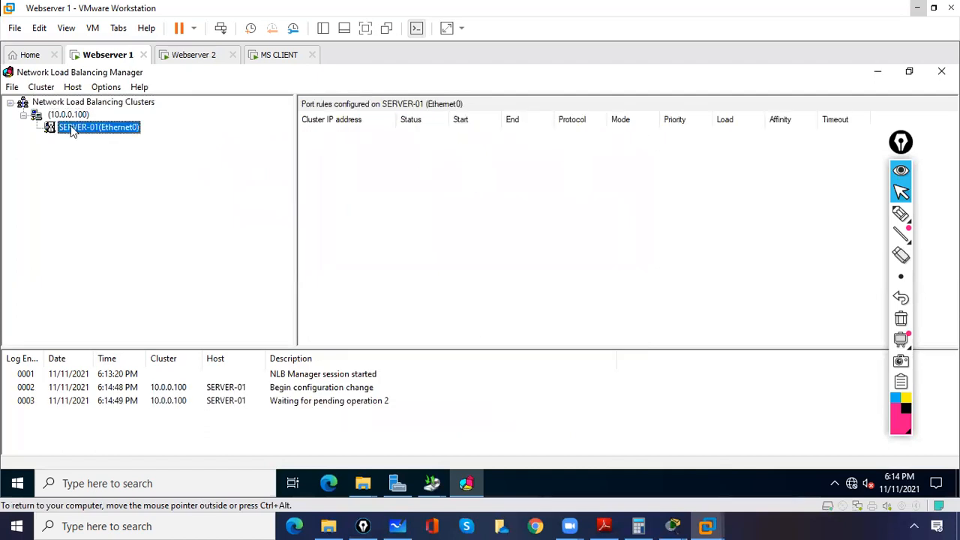
{"action": "left_click", "coordinate": [66, 117]}
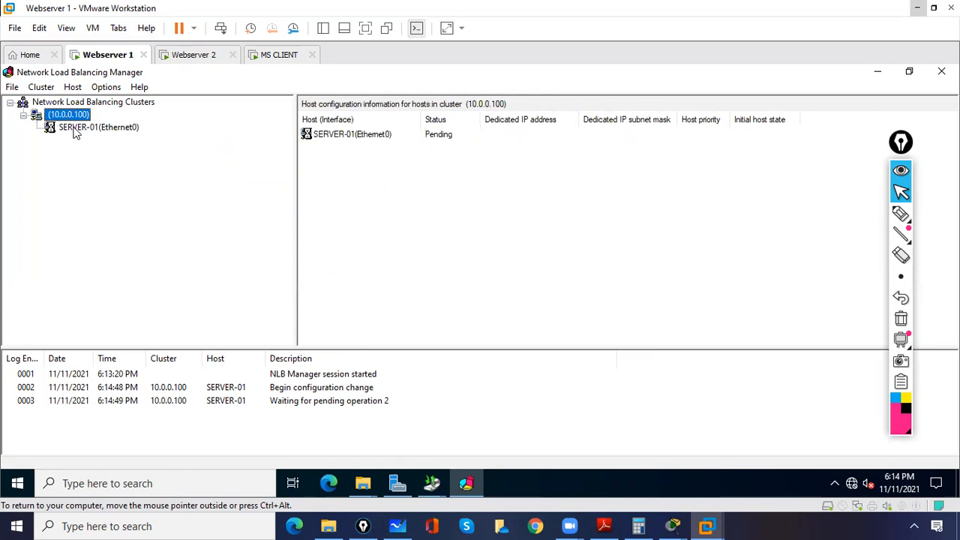
{"action": "left_click", "coordinate": [73, 130]}
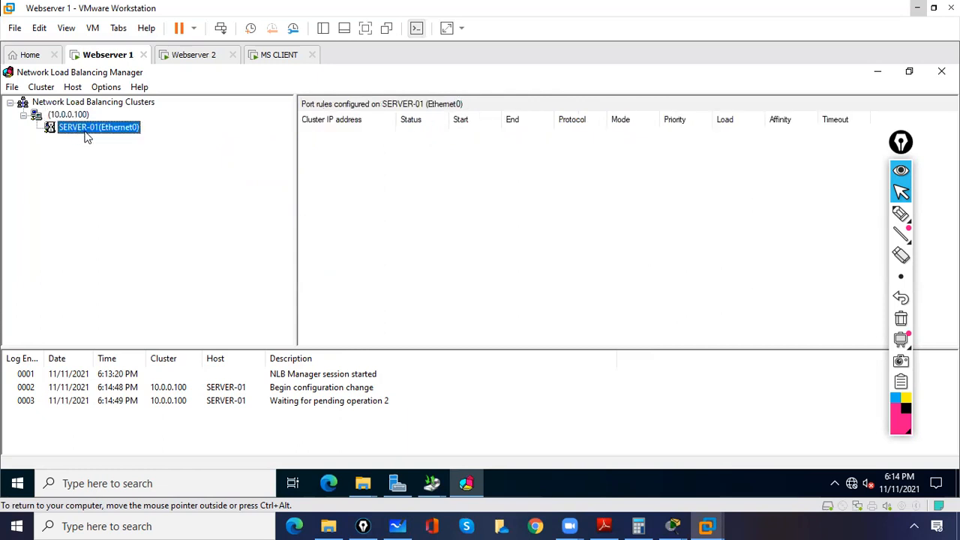
{"action": "left_click", "coordinate": [75, 119]}
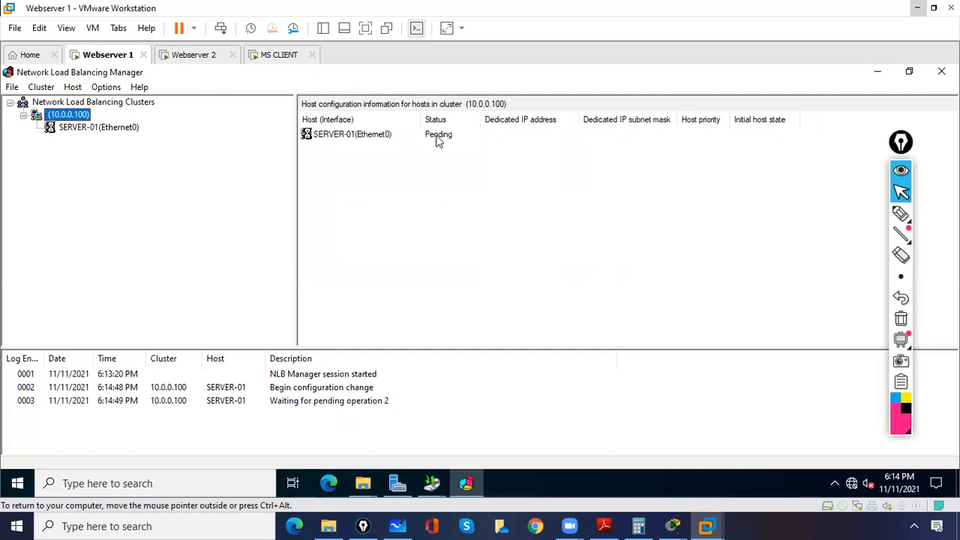
{"action": "left_click", "coordinate": [443, 139]}
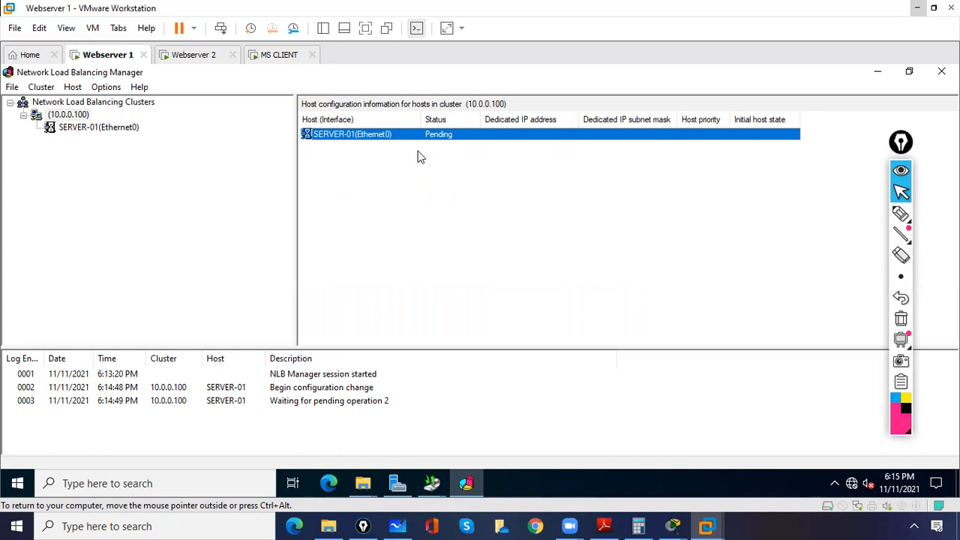
{"action": "left_click", "coordinate": [433, 137]}
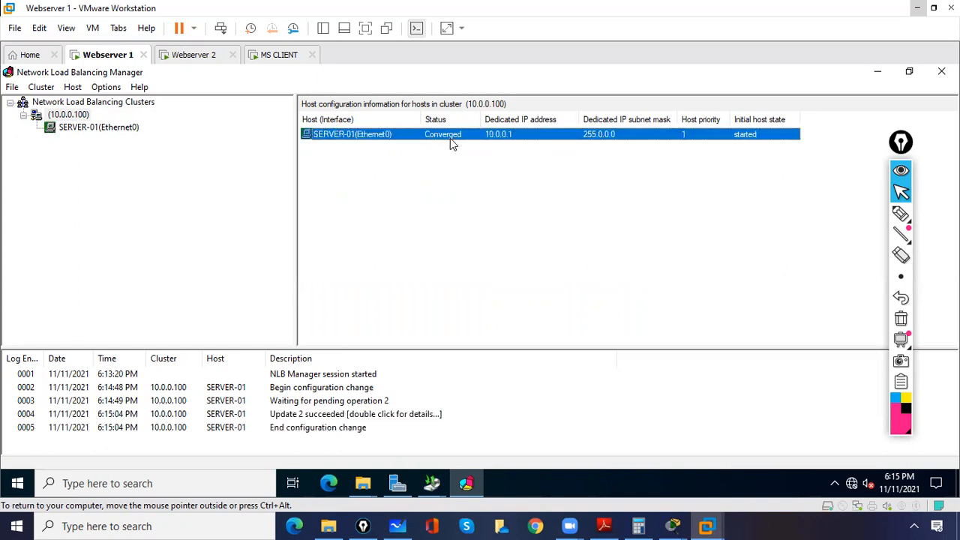
{"action": "left_click", "coordinate": [96, 128]}
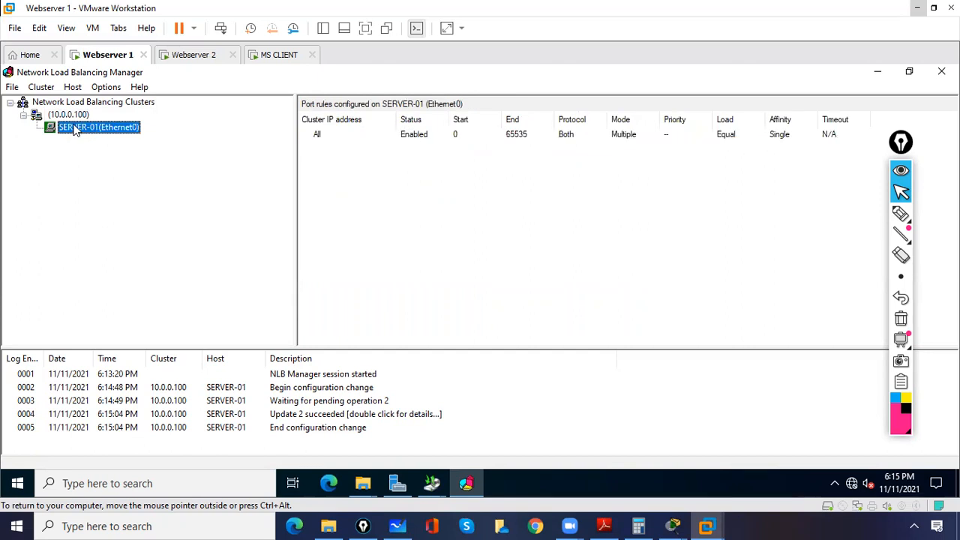
Step: Start adding a host to cluster 10.0.0.100 and connect to host 10.0.0.2
{"action": "left_click", "coordinate": [65, 119]}
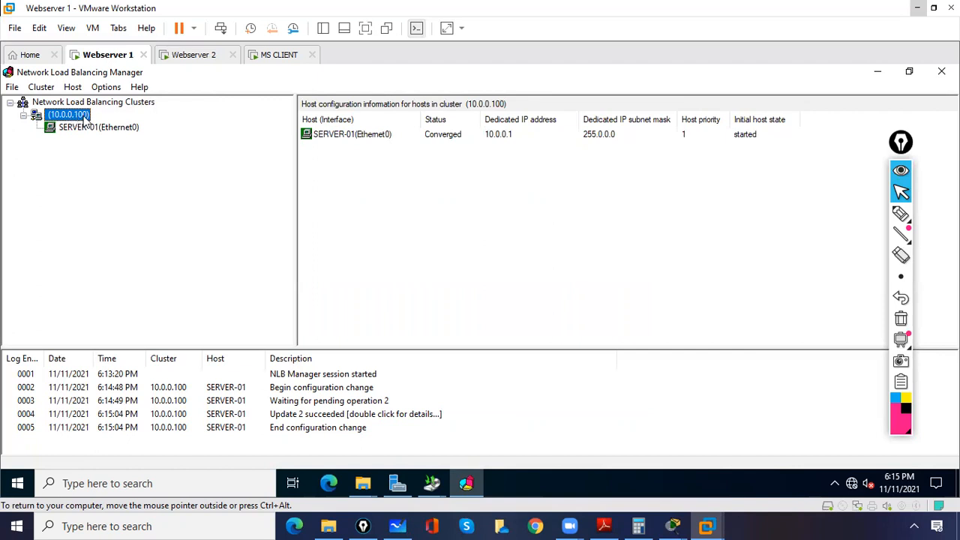
{"action": "right_click", "coordinate": [84, 123]}
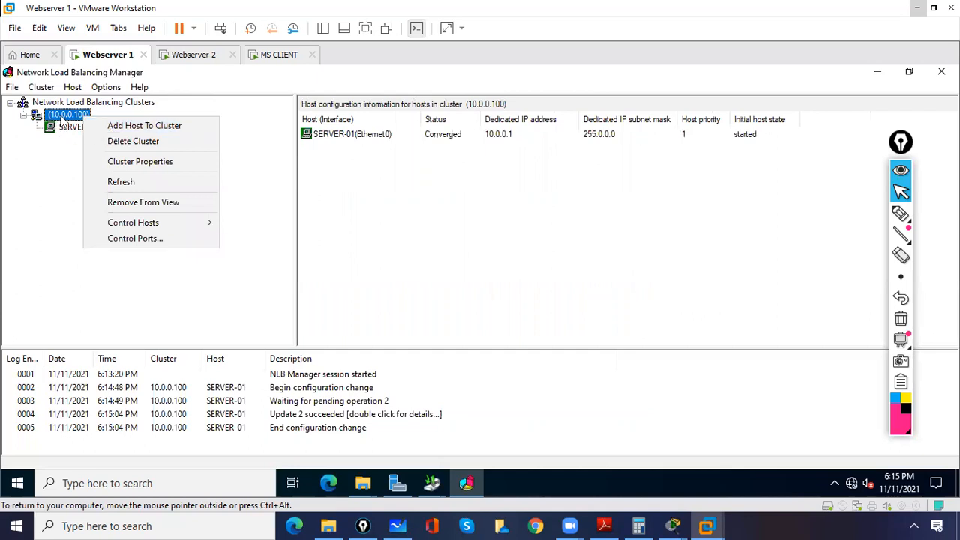
{"action": "left_click", "coordinate": [105, 127]}
{"action": "type", "text": "10.0.0.2"}
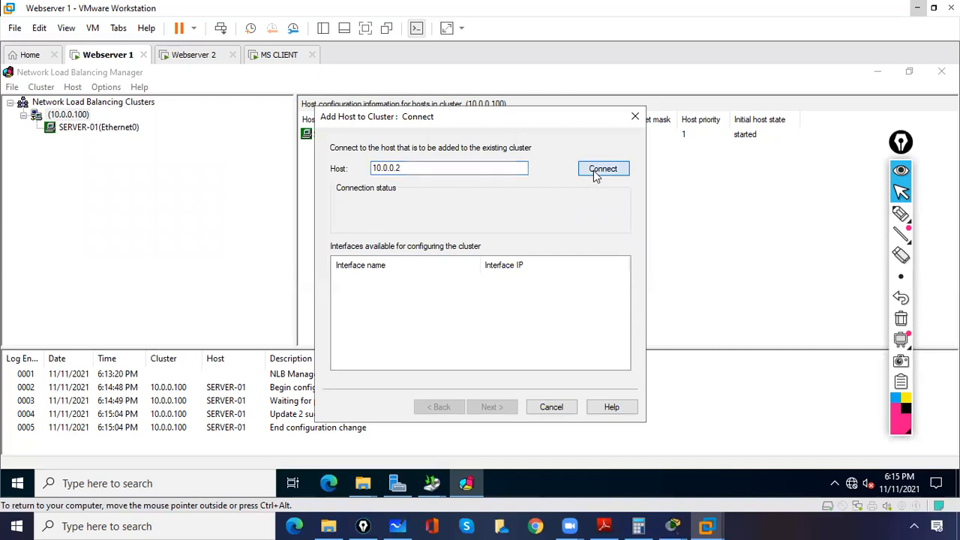
{"action": "left_click", "coordinate": [593, 170]}
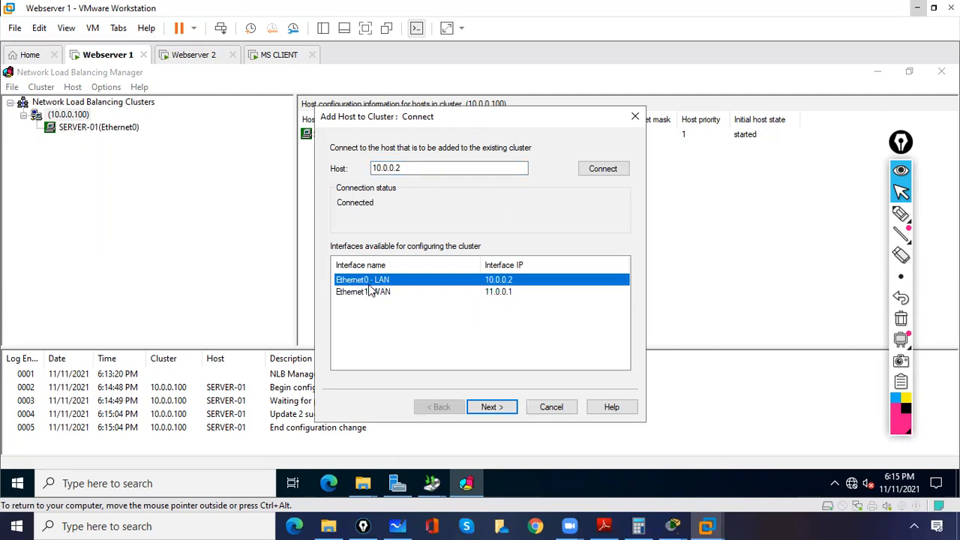
Step: Add the host on interface Ethernet0 - LAN with priority 2, default state Started and the default port rules
{"action": "left_click", "coordinate": [492, 411]}
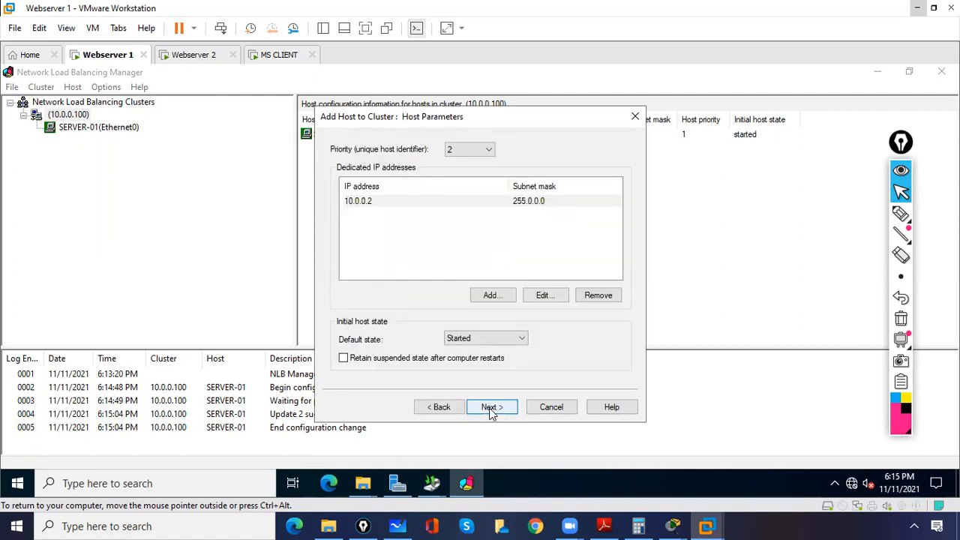
{"action": "left_click", "coordinate": [492, 412]}
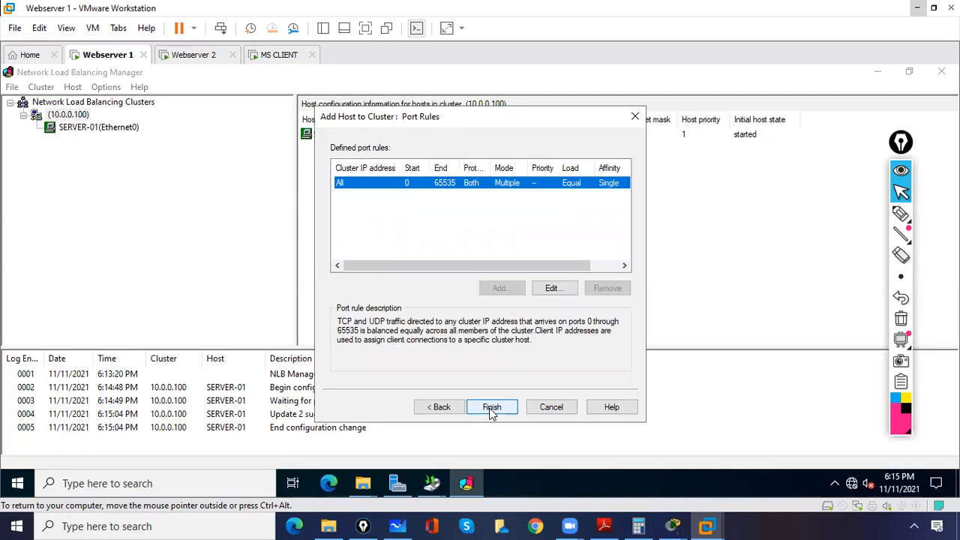
{"action": "left_click", "coordinate": [491, 411]}
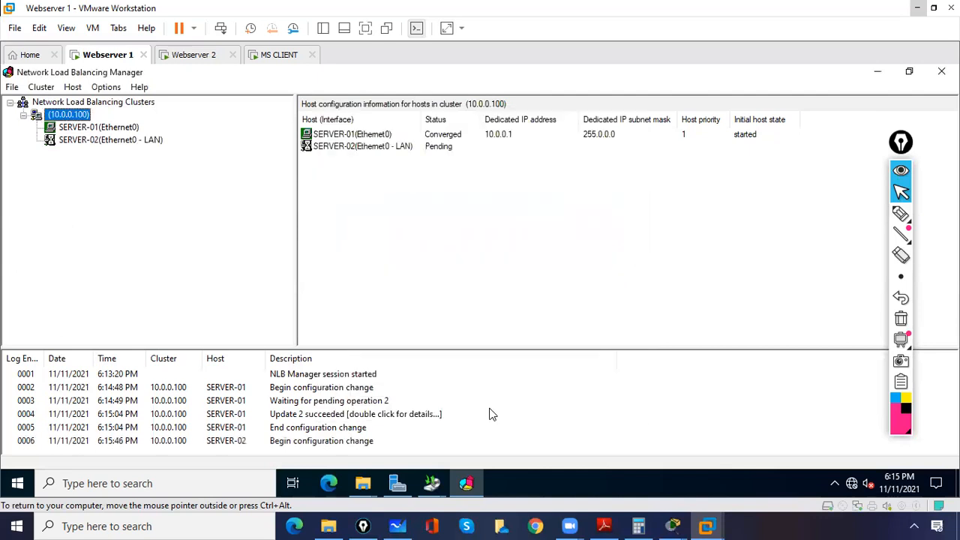
Step: Check the convergence status of SERVER-01 and SERVER-02 in the cluster's host list
{"action": "left_click", "coordinate": [397, 147]}
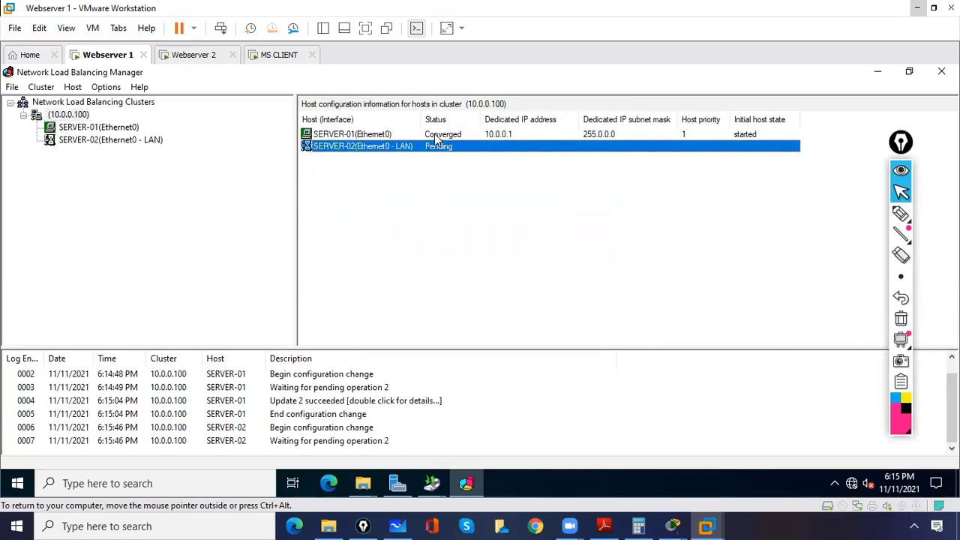
{"action": "left_click", "coordinate": [432, 175]}
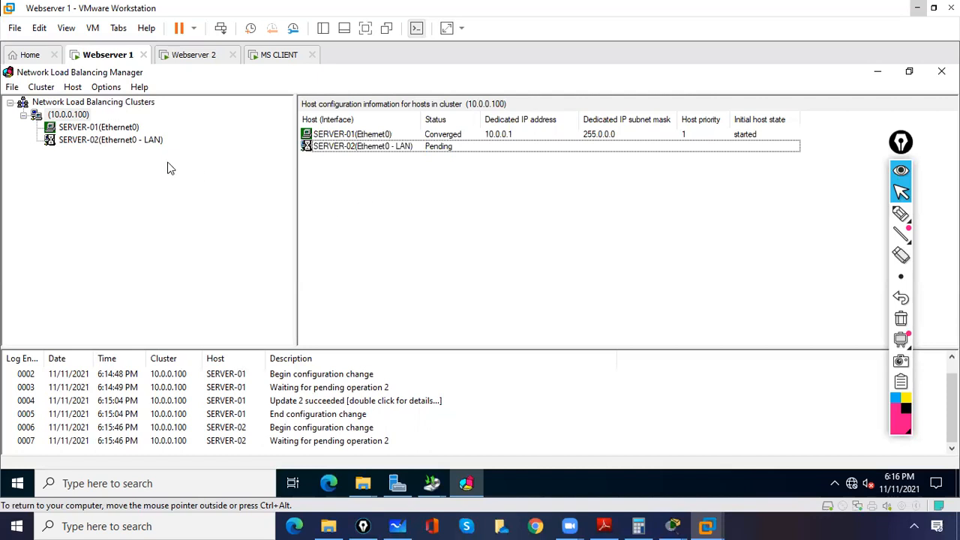
{"action": "left_click", "coordinate": [446, 147]}
{"action": "left_click", "coordinate": [447, 134]}
{"action": "left_click", "coordinate": [447, 150]}
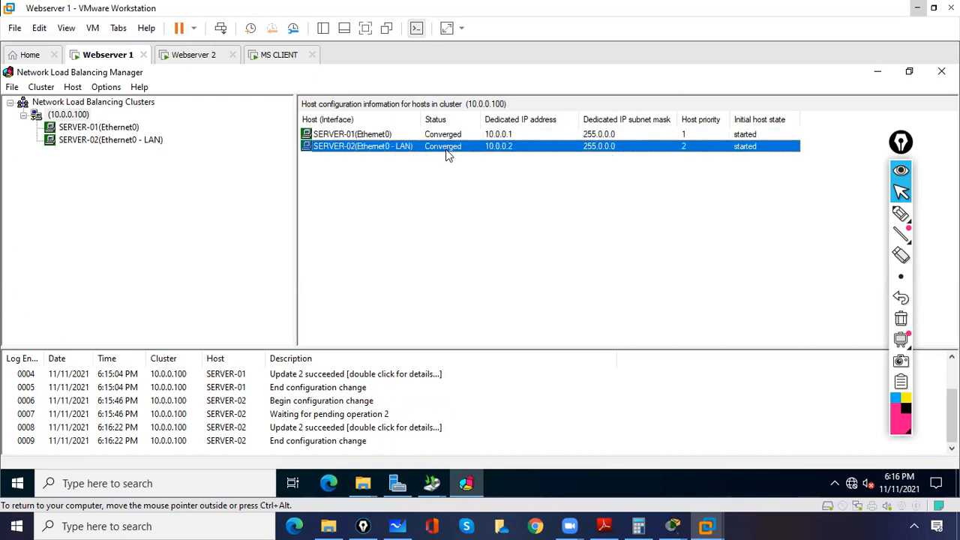
Step: Switch to the MS CLIENT machine and ping the cluster address 10.0.0.100 from its Command Prompt
{"action": "left_click", "coordinate": [278, 60]}
{"action": "left_click", "coordinate": [311, 245]}
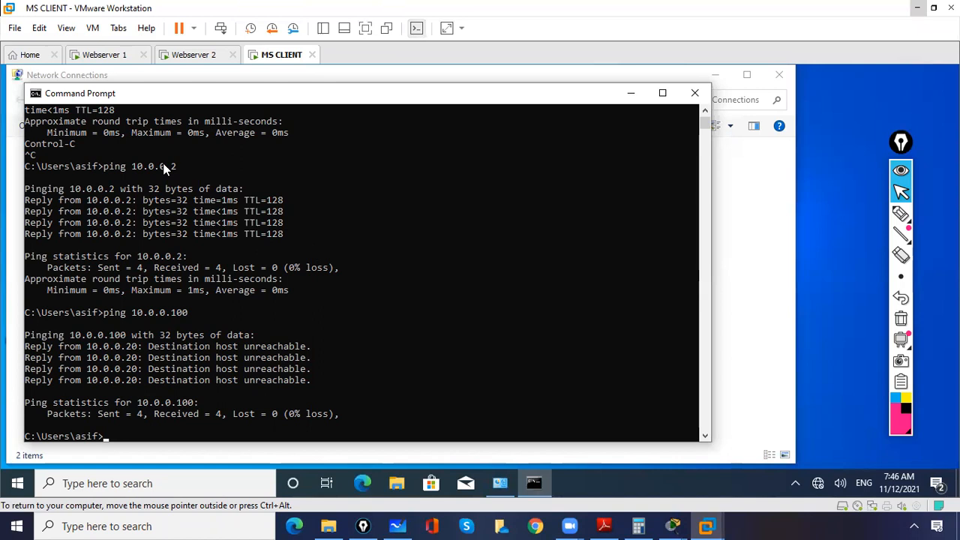
{"action": "left_click", "coordinate": [157, 439]}
{"action": "key", "text": "Up"}
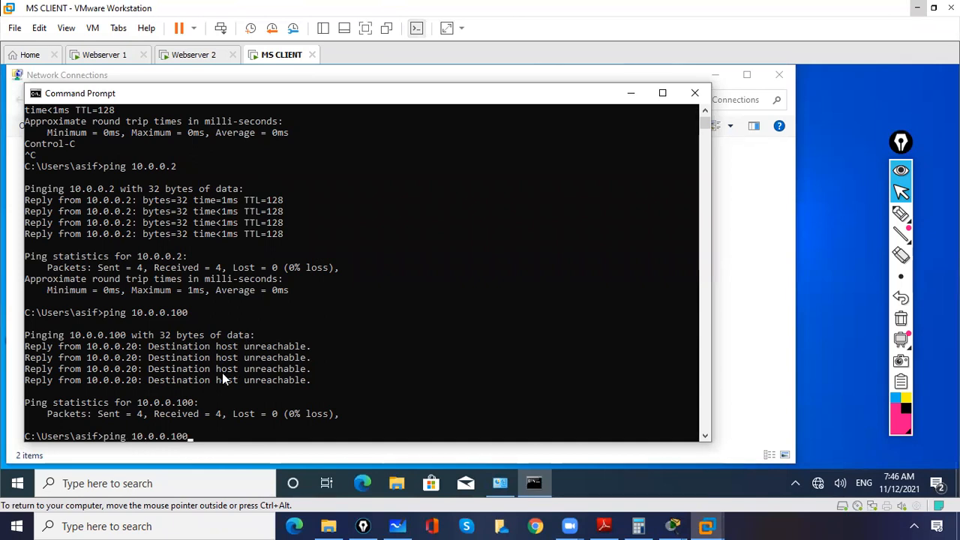
{"action": "key", "text": "Return"}
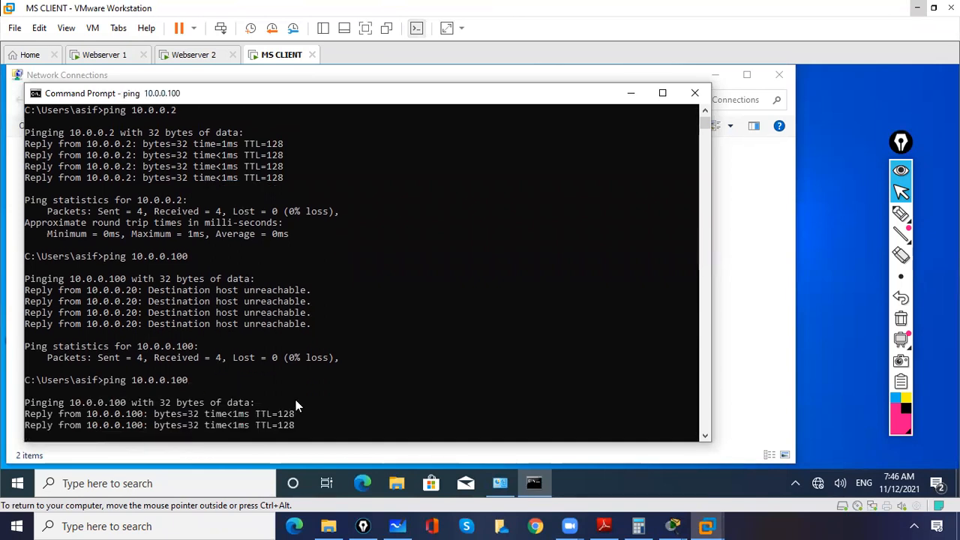
Step: Shut down the guest operating system of the Webserver 1 virtual machine and confirm the shutdown
{"action": "left_click", "coordinate": [193, 55]}
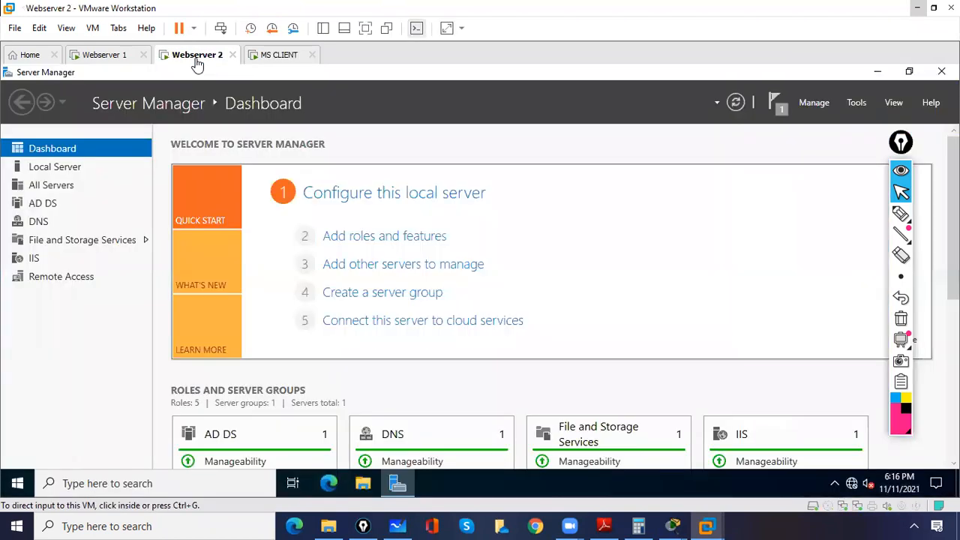
{"action": "left_click", "coordinate": [105, 55]}
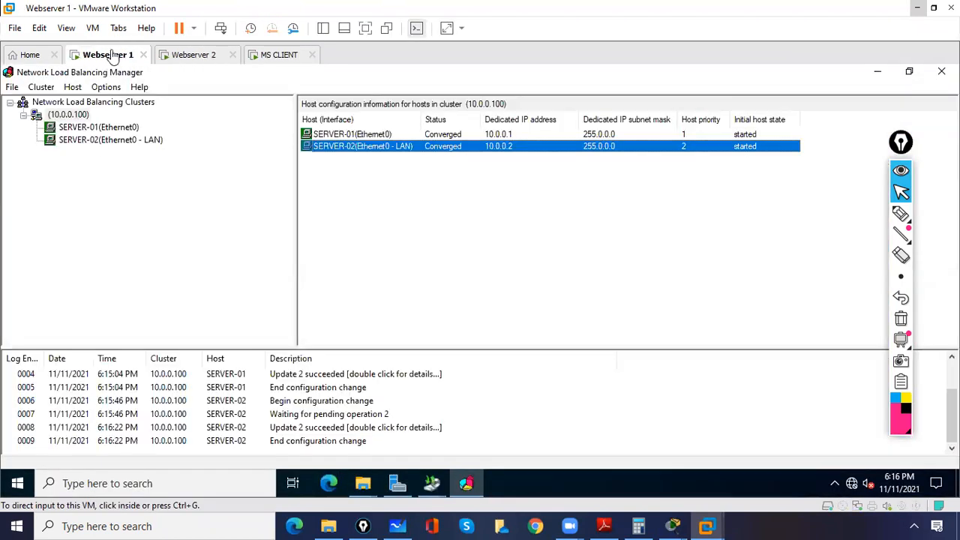
{"action": "left_click", "coordinate": [193, 33]}
{"action": "left_click", "coordinate": [221, 63]}
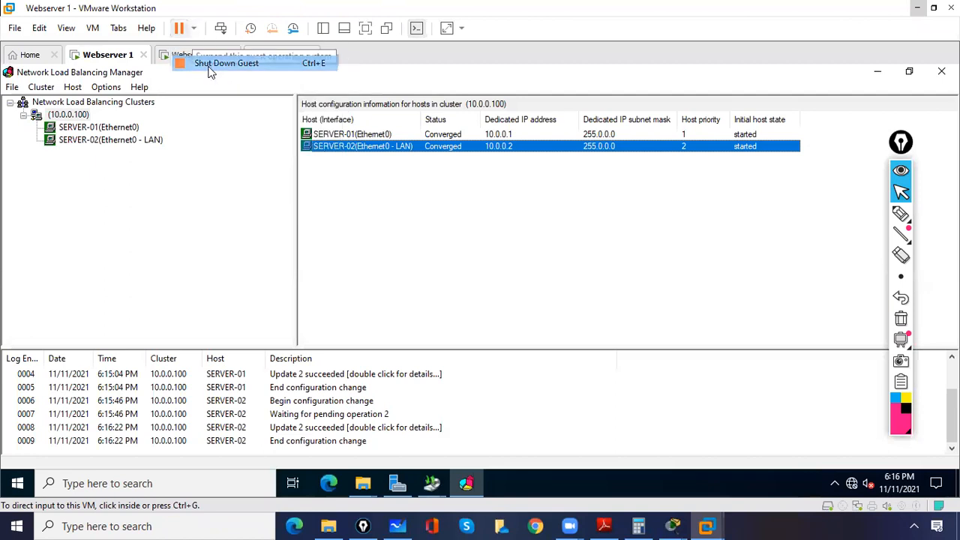
{"action": "left_click", "coordinate": [486, 291]}
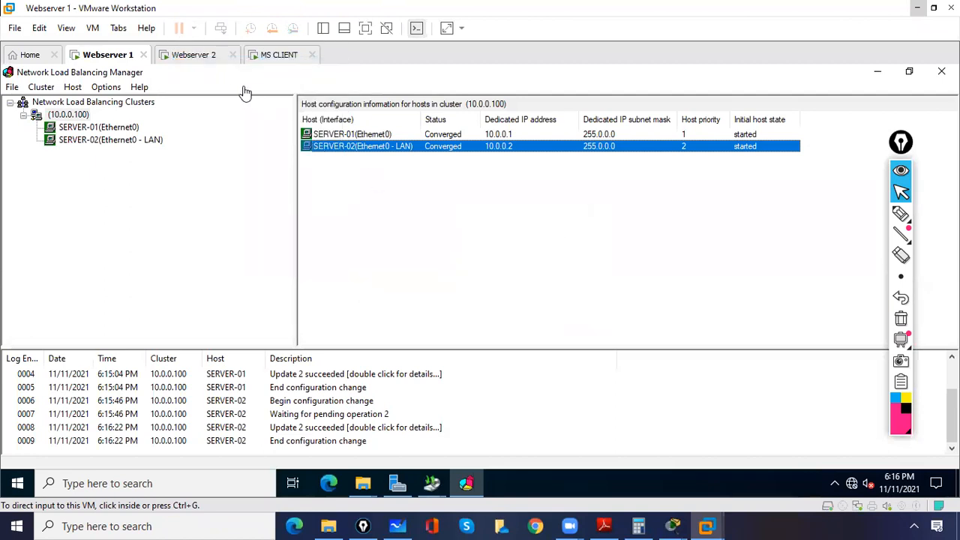
Step: Return to MS CLIENT and ping 10.0.0.100 again to test failover with Webserver 1 shut down
{"action": "left_click", "coordinate": [262, 56]}
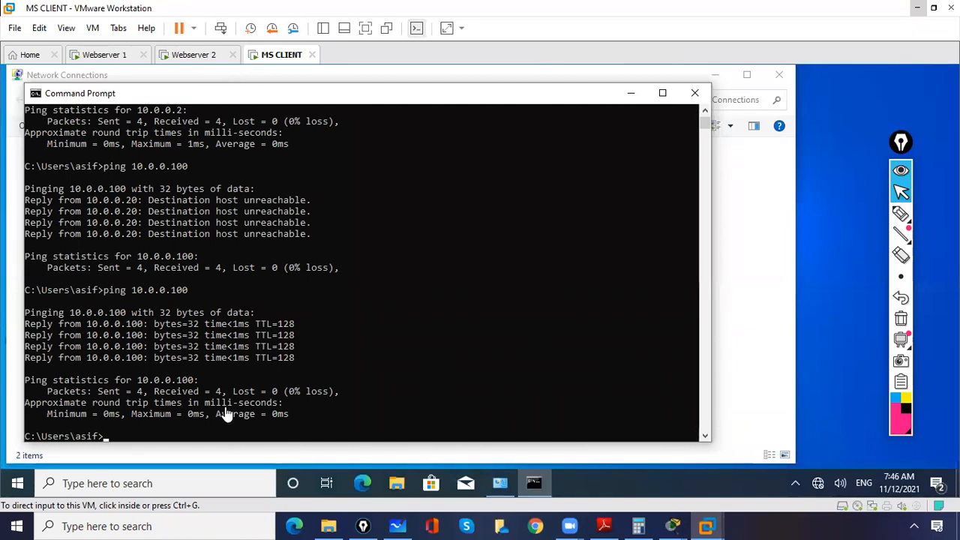
{"action": "key", "text": "Up"}
{"action": "key", "text": "Return"}
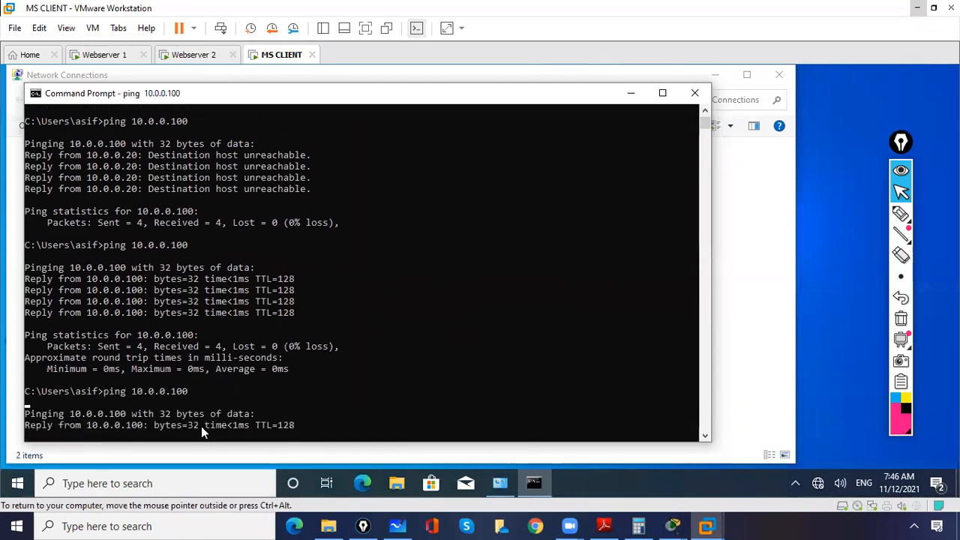